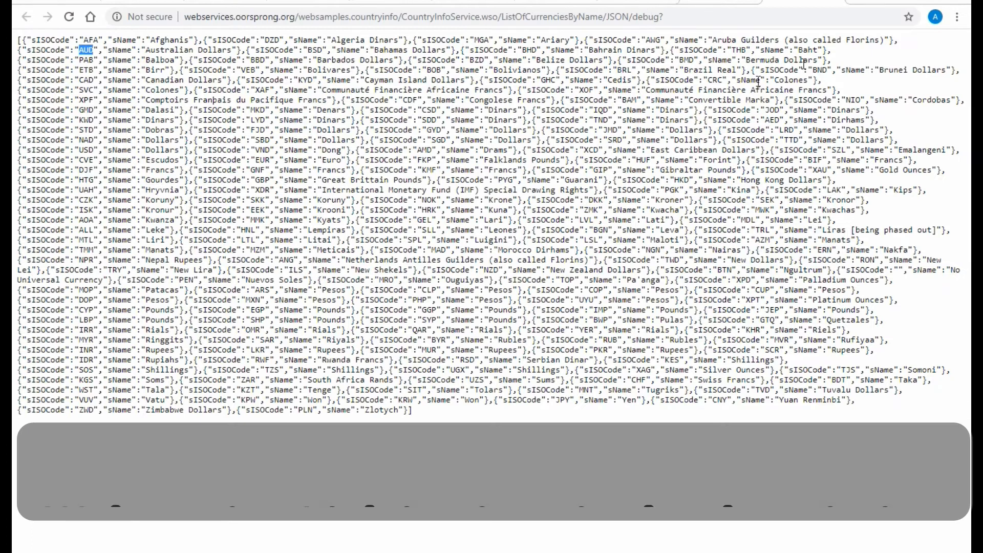
Step: Examine the web service's ListOfCurrenciesByName page, including its address, test section and sample SOAP request
left_click(831, 1)
left_click(733, 145)
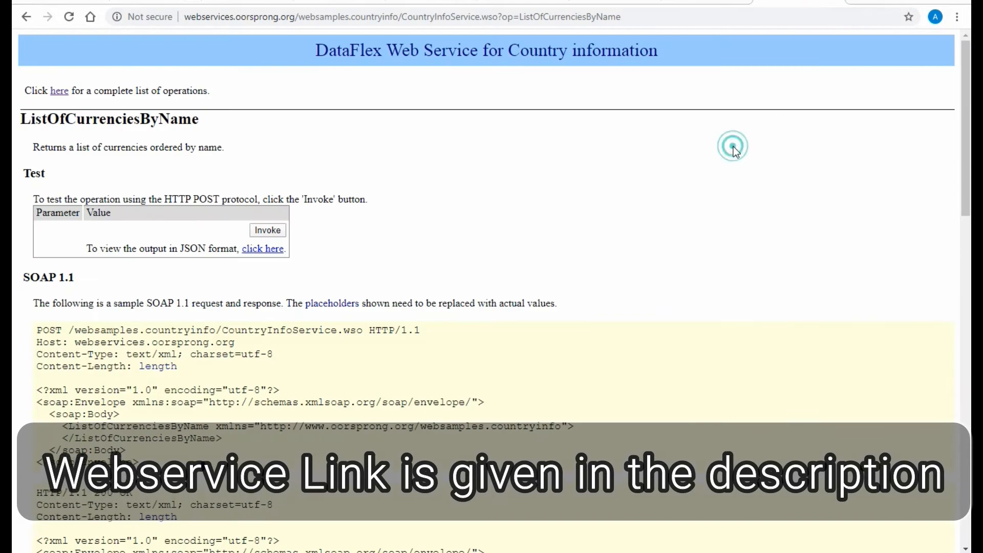
left_click(681, 185)
left_click_drag(195, 19, 660, 19)
left_click(572, 217)
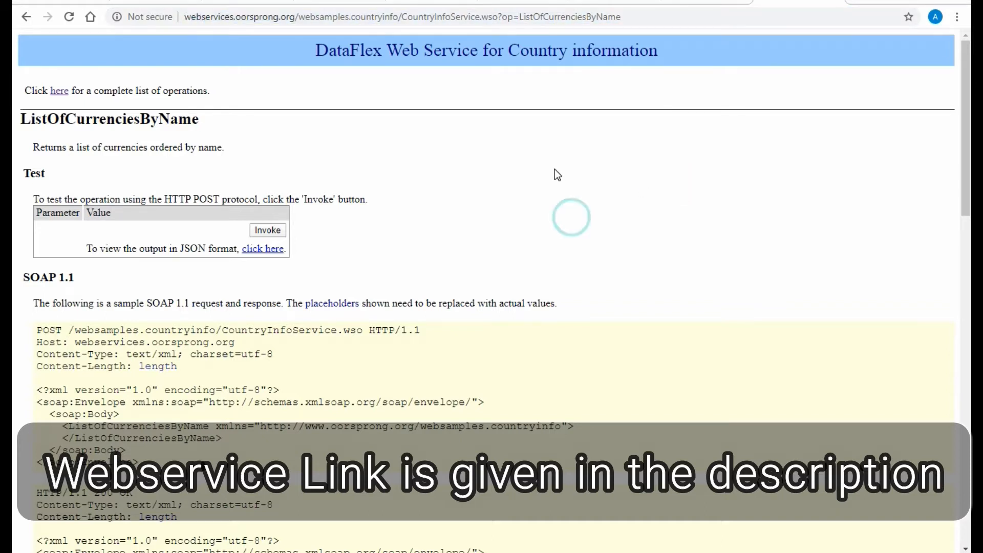
scroll(563, 173, "down", 5)
scroll(570, 183, "down", 6)
scroll(570, 183, "up", 11)
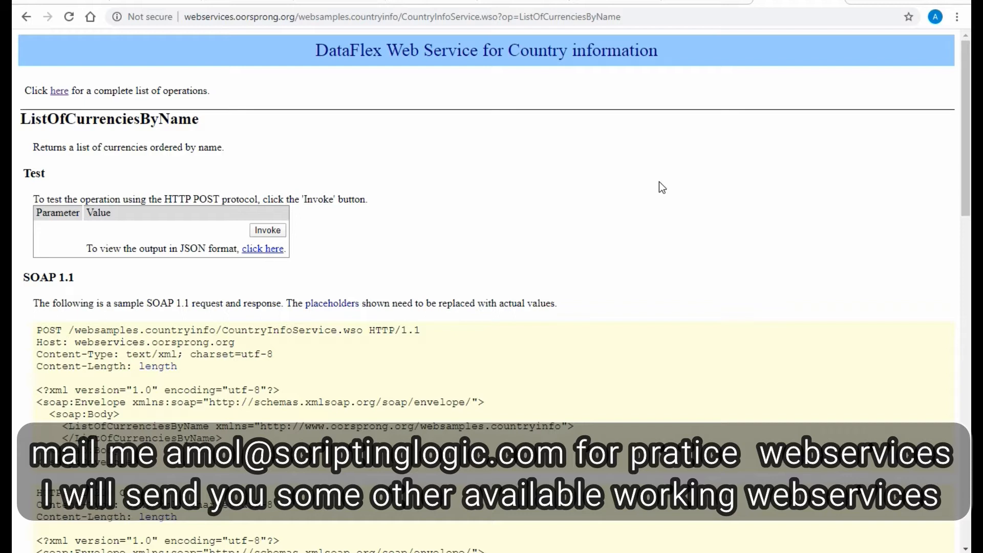
left_click(197, 18)
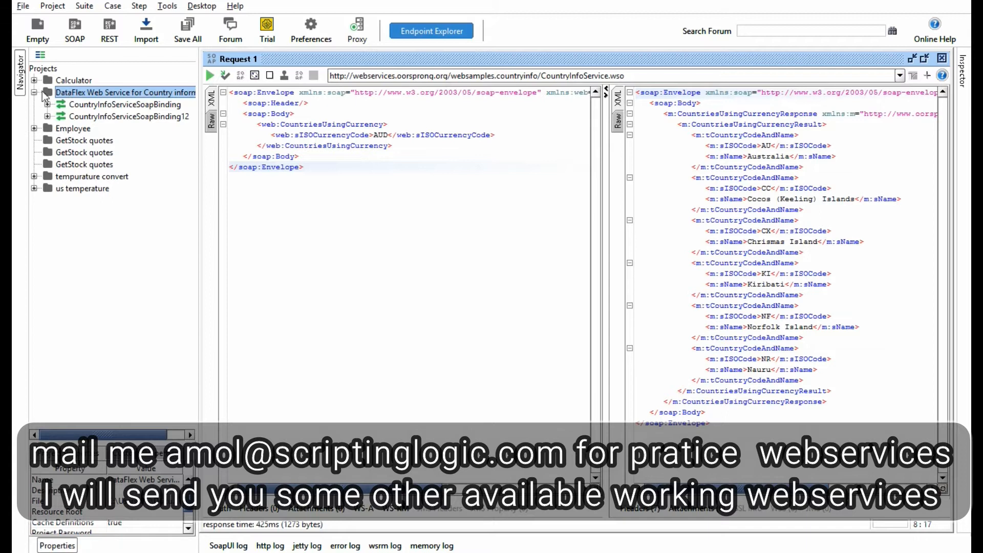
Step: Remove the DataFlex Web Service for Country information project in SoapUI, saving it before removal
right_click(61, 91)
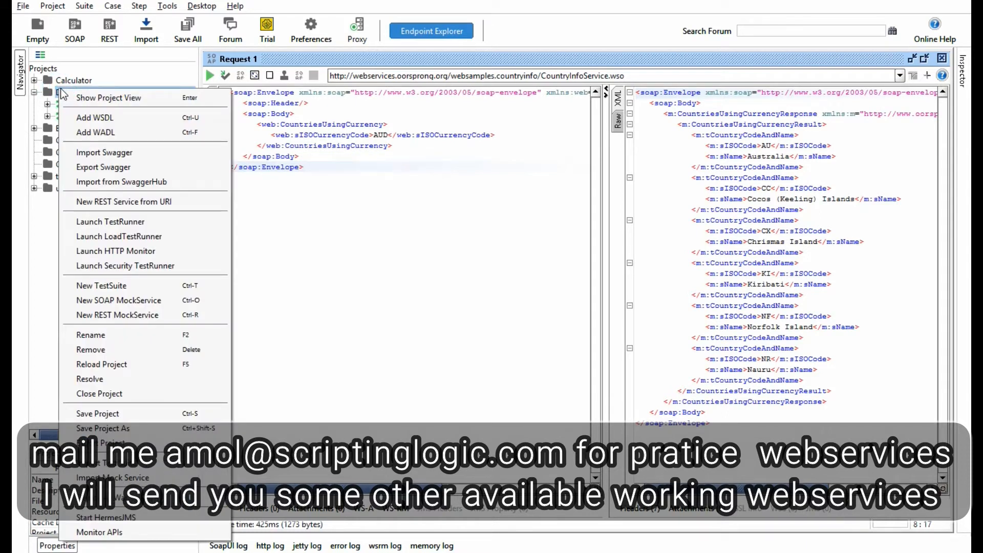
left_click(144, 350)
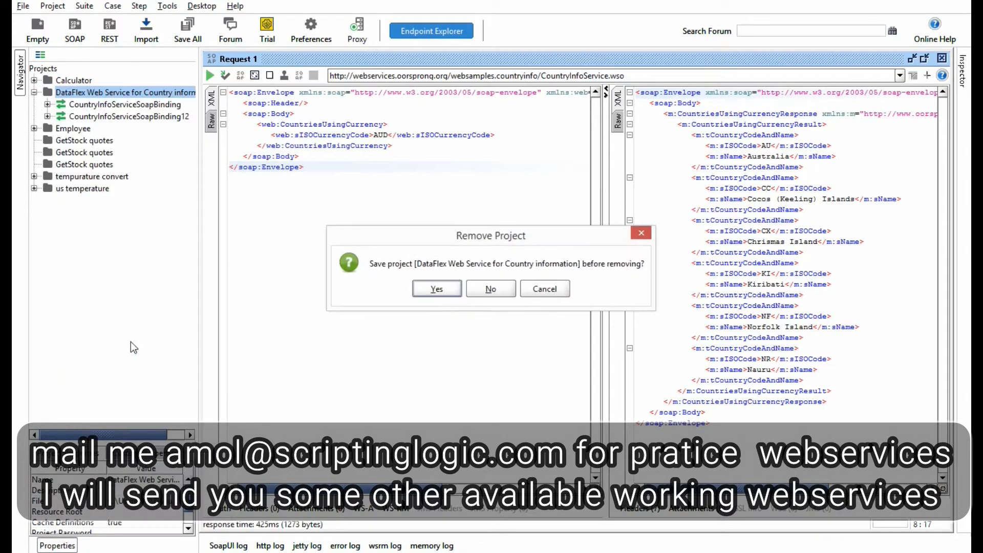
left_click(434, 289)
left_click(125, 301)
Step: Start a new SOAP project named DataFlex Web Service, copying the name from the web service page's heading in the browser
left_click(75, 35)
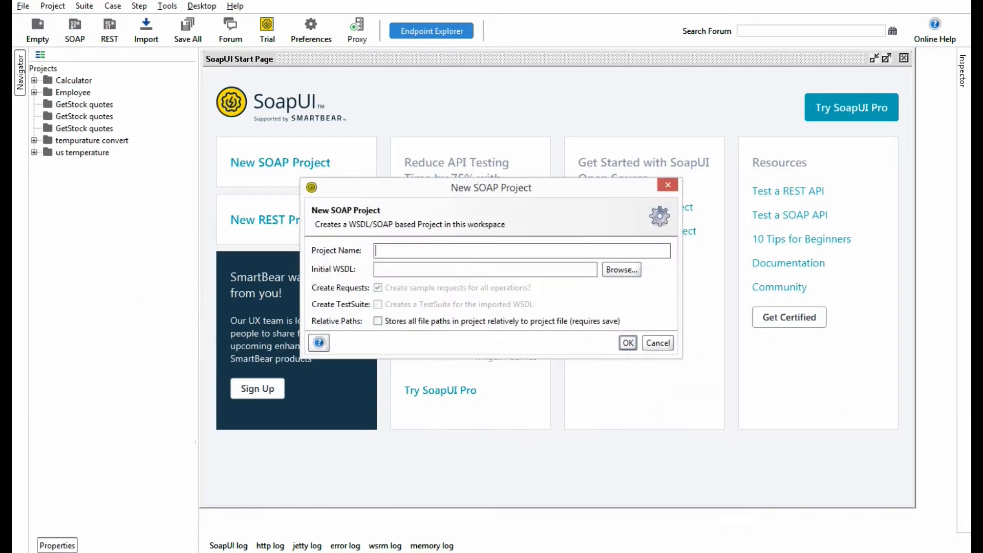
left_click(97, 492)
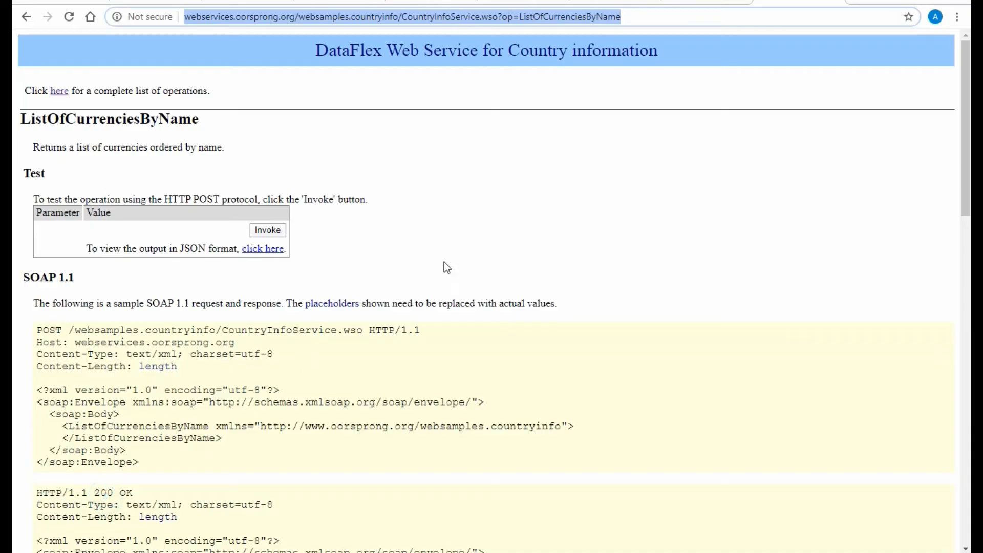
left_click_drag(314, 45, 481, 56)
key("ctrl+c")
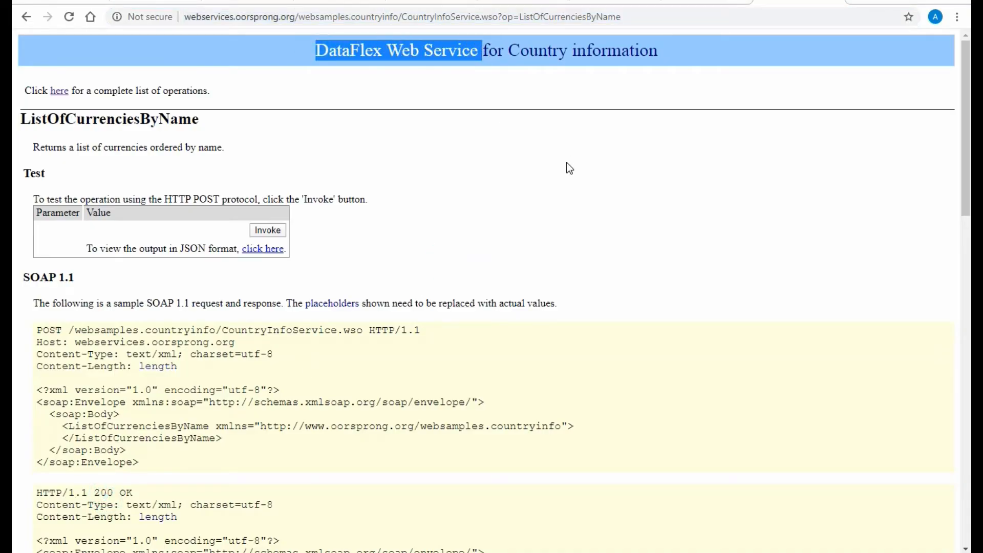
key("alt+Tab")
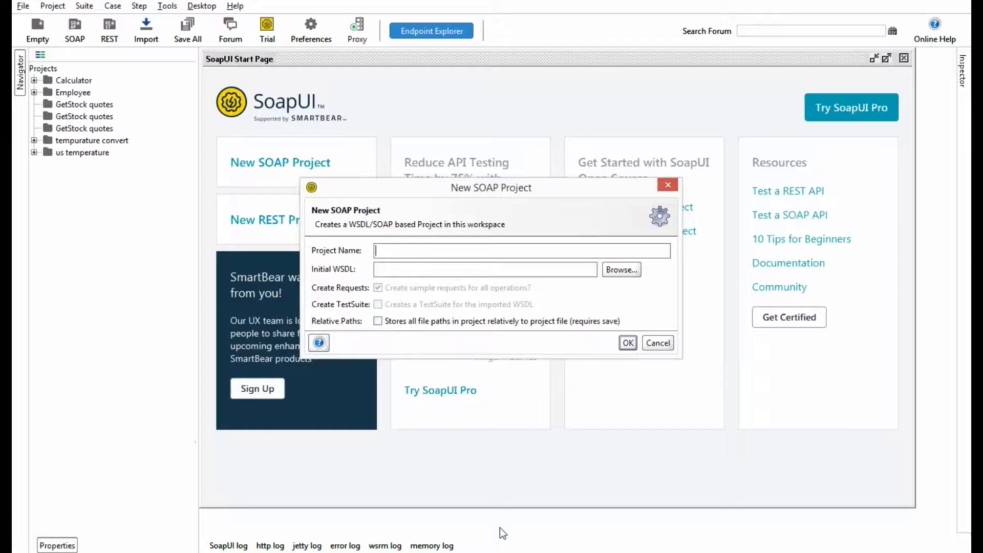
key("ctrl+v")
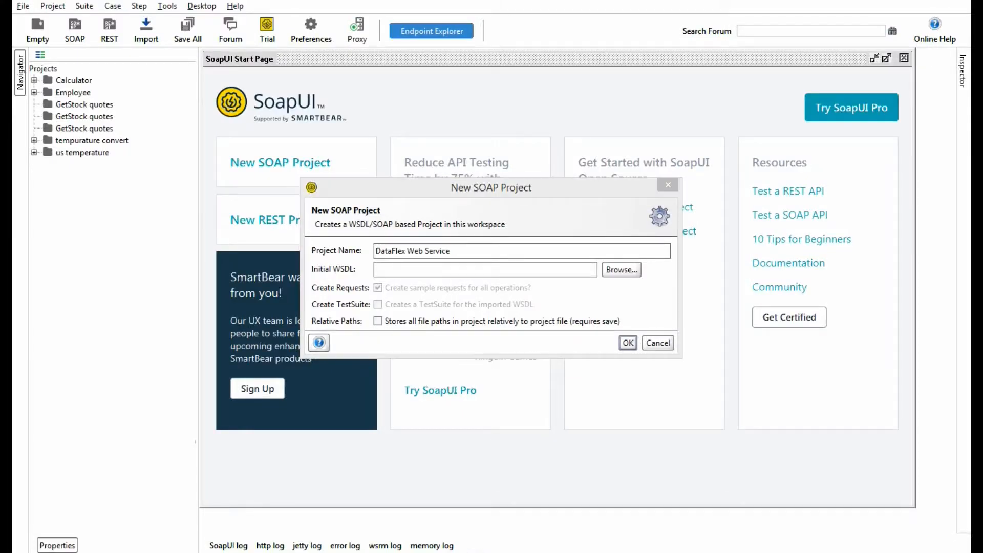
Step: Open the web service's Service Description in the browser and copy the CountryInfoService.wso?WSDL address
left_click(96, 491)
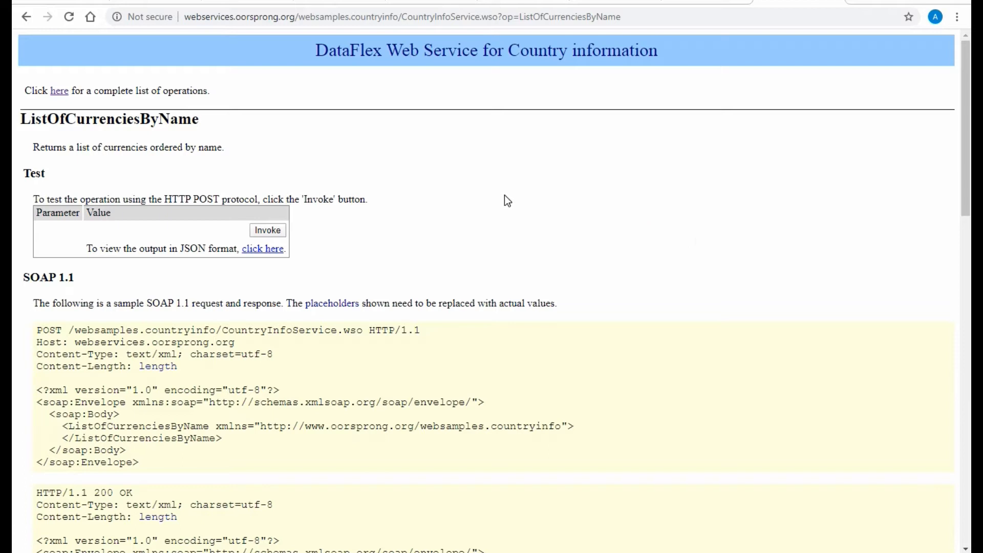
left_click(27, 17)
left_click(46, 17)
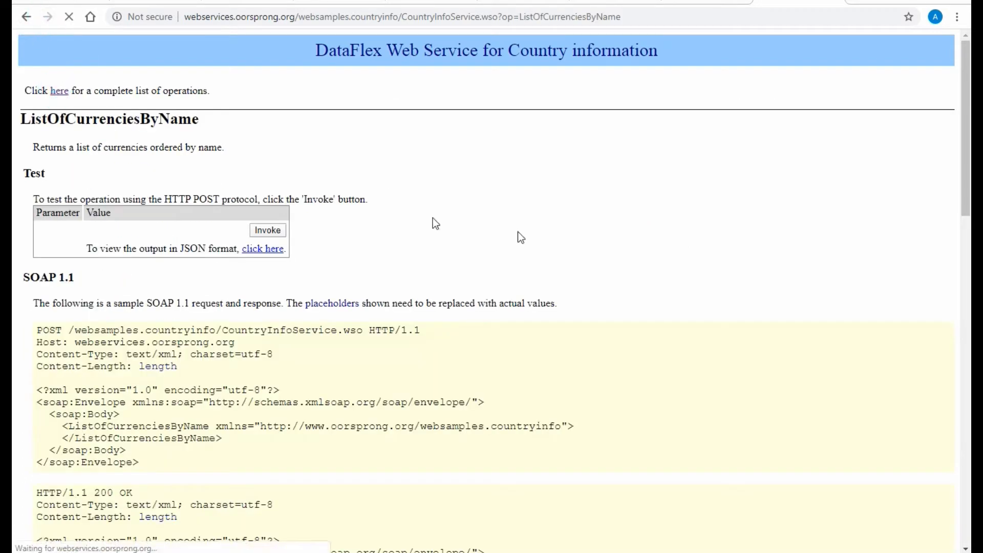
key("alt+Left")
left_click(439, 117)
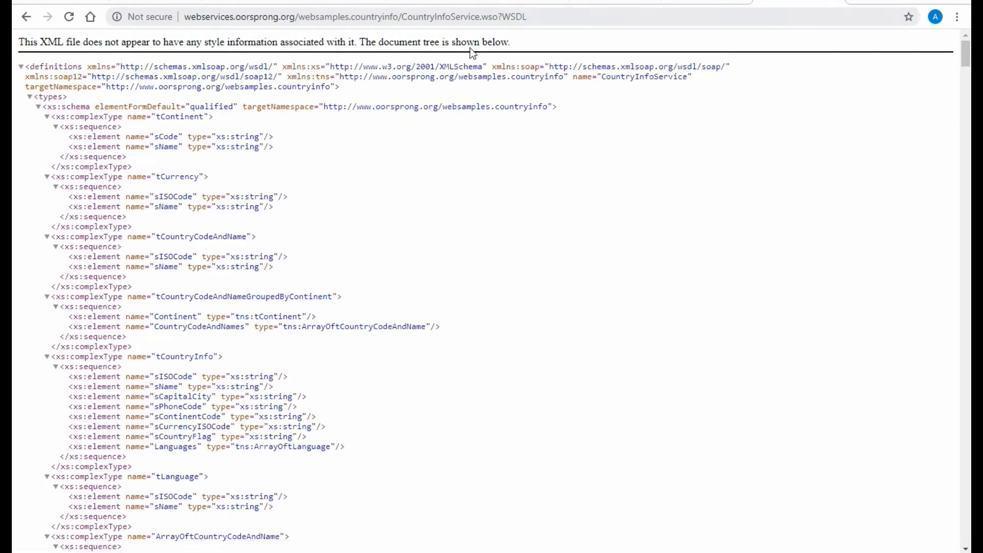
left_click(583, 16)
key("ctrl+c")
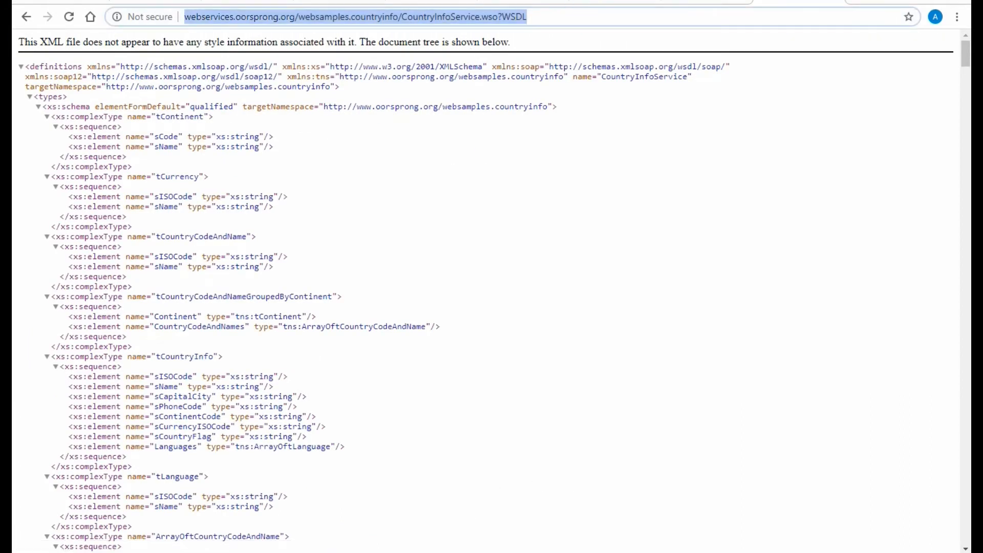
Step: Enter the copied WSDL address as the new project's initial WSDL in SoapUI and create the project with sample requests
left_click(496, 552)
left_click(466, 272)
key("ctrl+v")
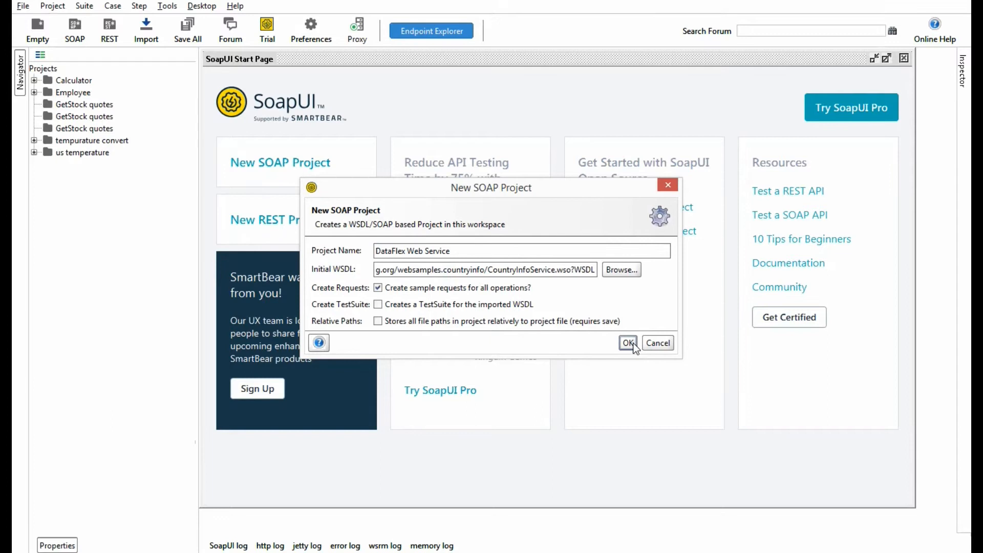
left_click(631, 344)
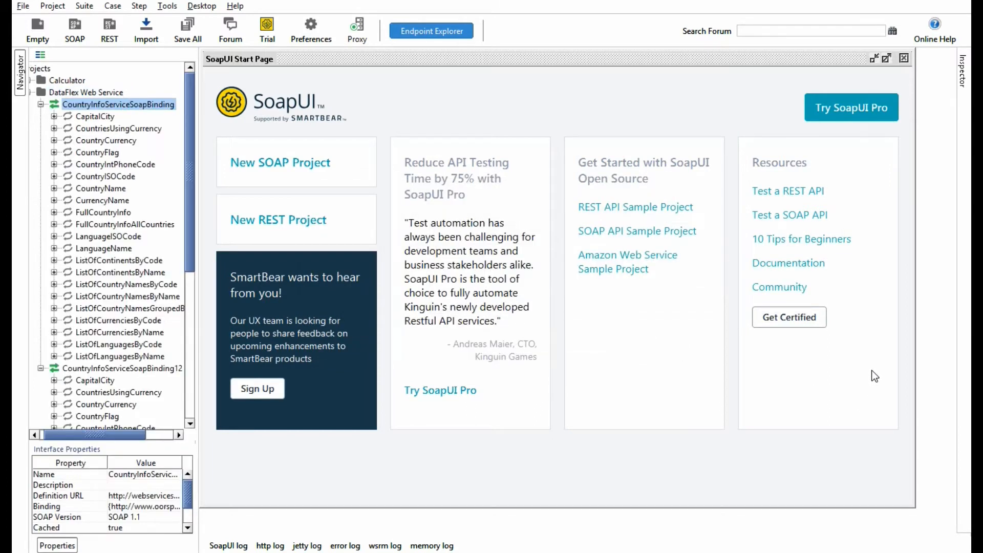
Step: Collapse the CountryInfoServiceSoapBinding interface and open Request 1 of CountriesUsingCurrency under CountryInfoServiceSoapBinding12
left_click(40, 104)
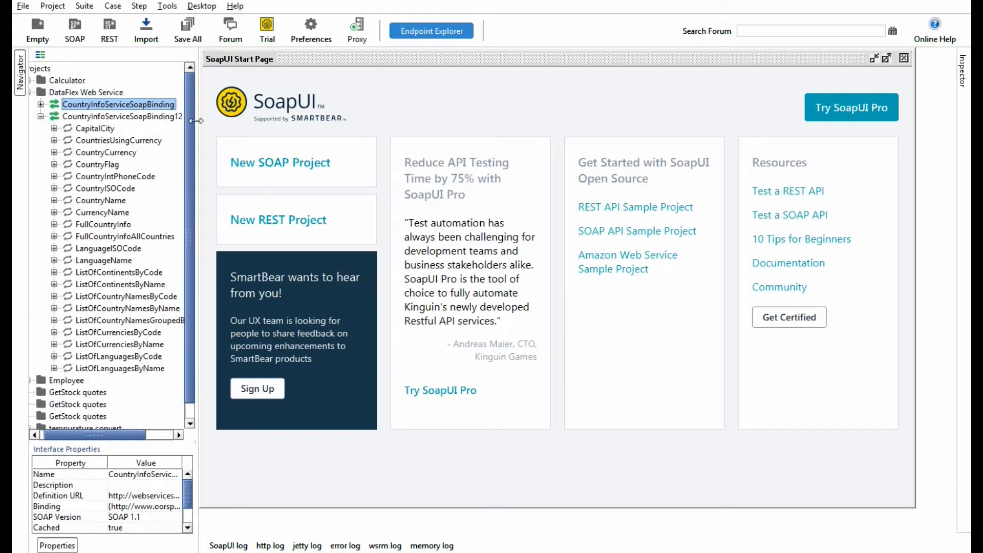
left_click_drag(197, 132, 246, 132)
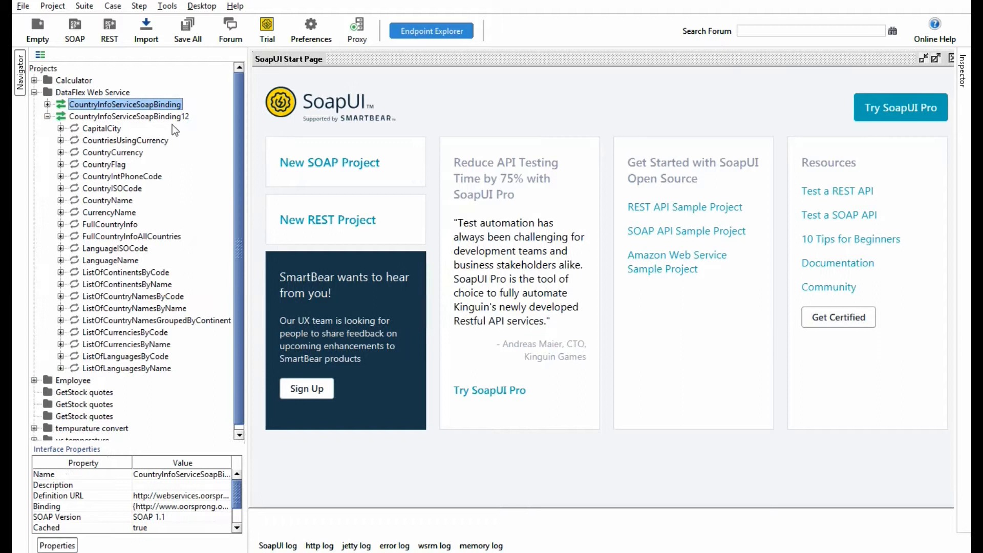
left_click(105, 129)
left_click(131, 141)
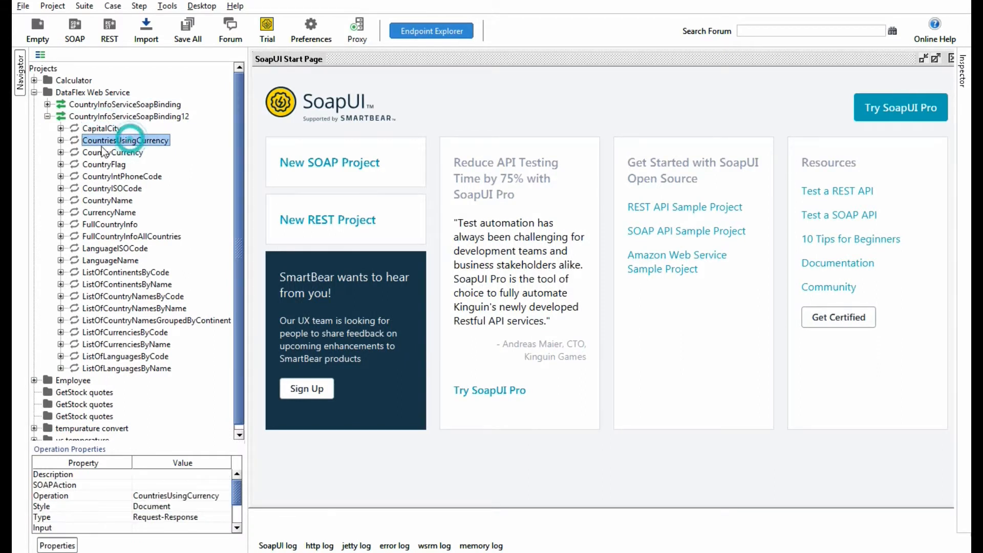
left_click(61, 140)
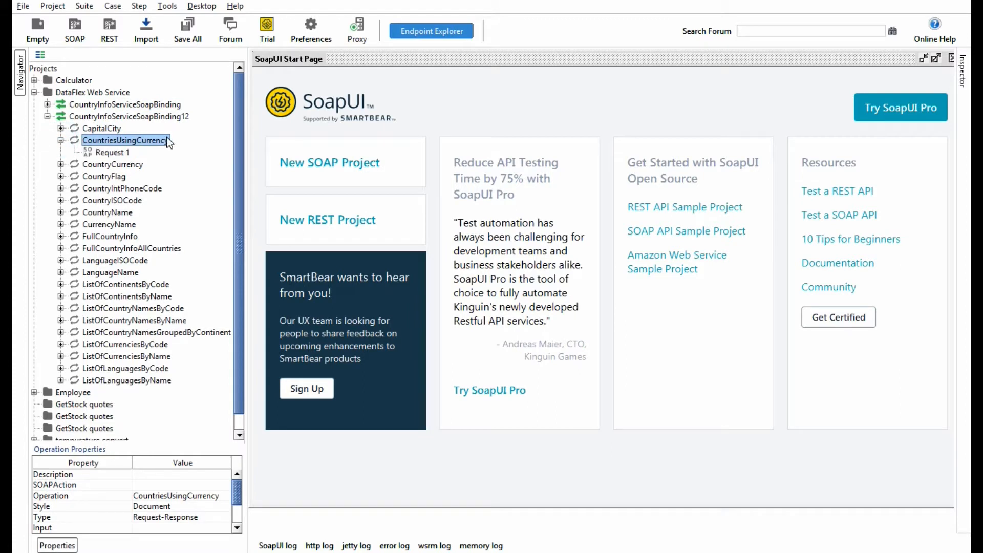
left_click(116, 152)
double_click(116, 152)
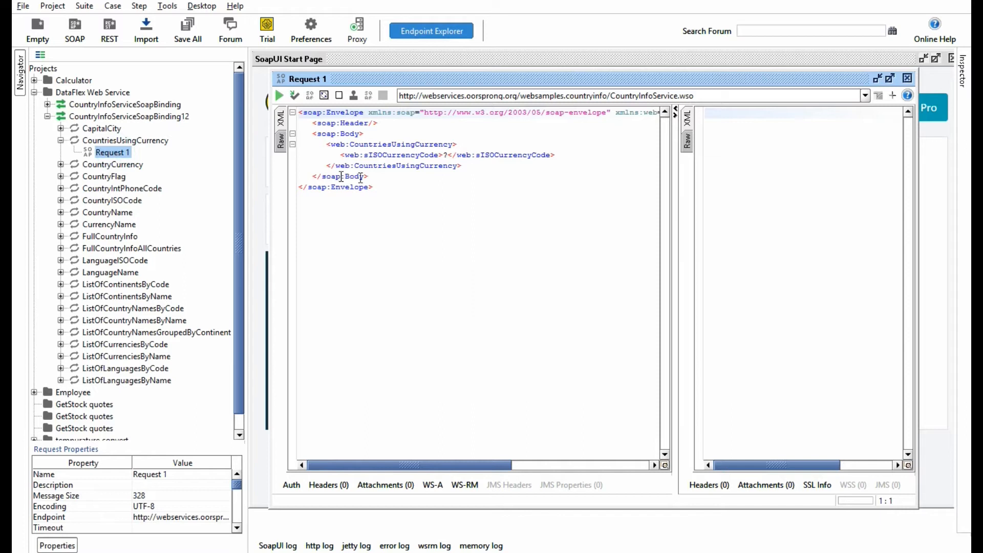
double_click(445, 155)
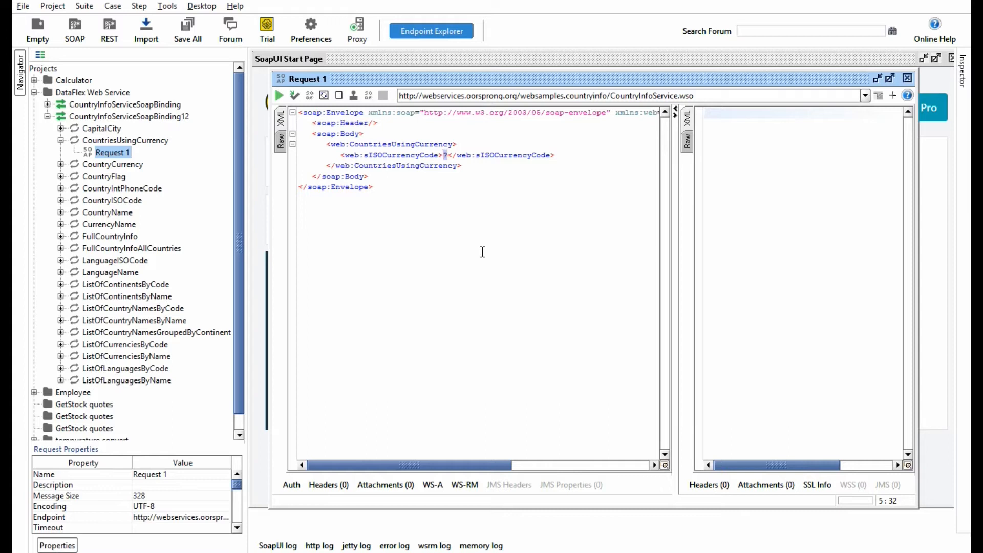
type("http://webservices.oorsprong.org/websamples.countryinfo/CountryInfoService.wso?WSDL")
key("ctrl+z")
key("alt+Tab")
key("alt+Tab")
Step: Open the ListOfContinentsByCode operation in the browser and view its output in JSON format
mouse_move(93, 552)
left_click(82, 503)
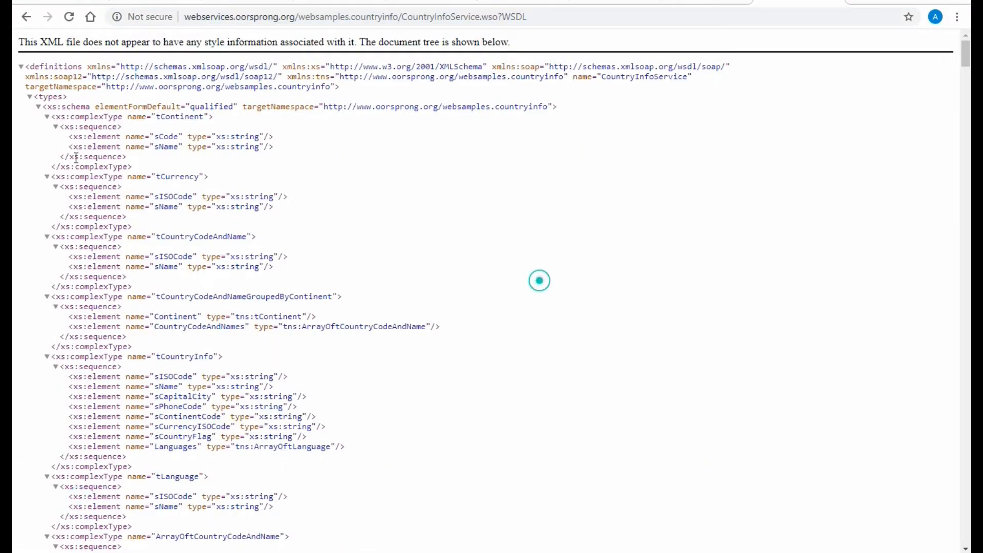
left_click(27, 18)
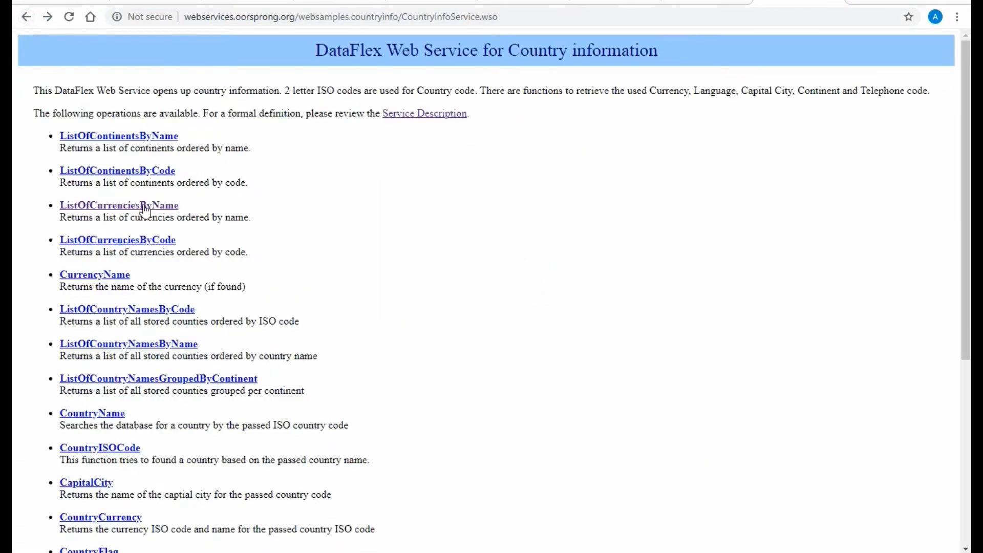
left_click(154, 171)
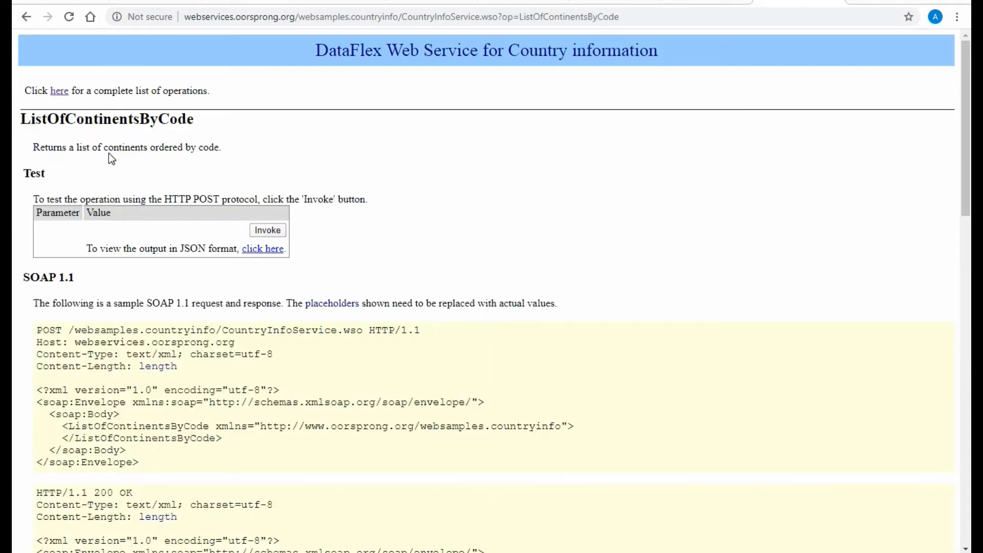
scroll(397, 299, "down", 4)
scroll(397, 299, "up", 4)
left_click(265, 248)
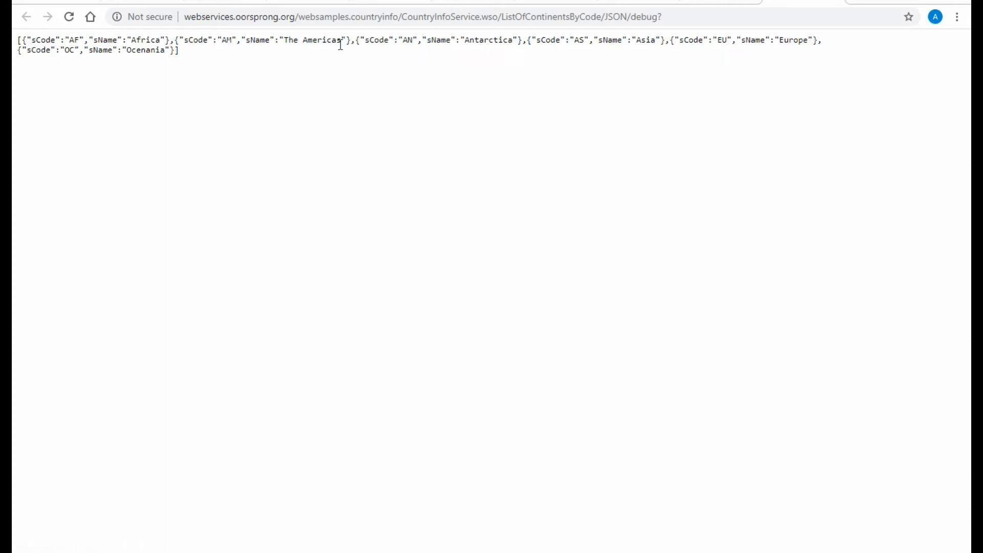
Step: Copy code AF from the JSON output into sISOCurrencyCode of the CountriesUsingCurrency request in SoapUI and submit the request
double_click(72, 41)
key("ctrl+c")
left_click(486, 551)
left_click_drag(465, 462, 264, 441)
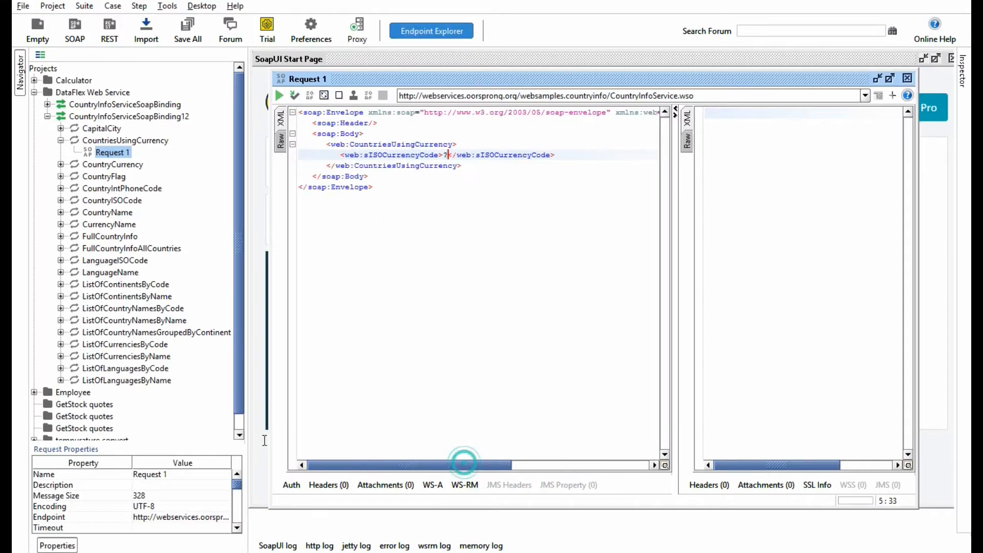
key("BackSpace")
key("ctrl+v")
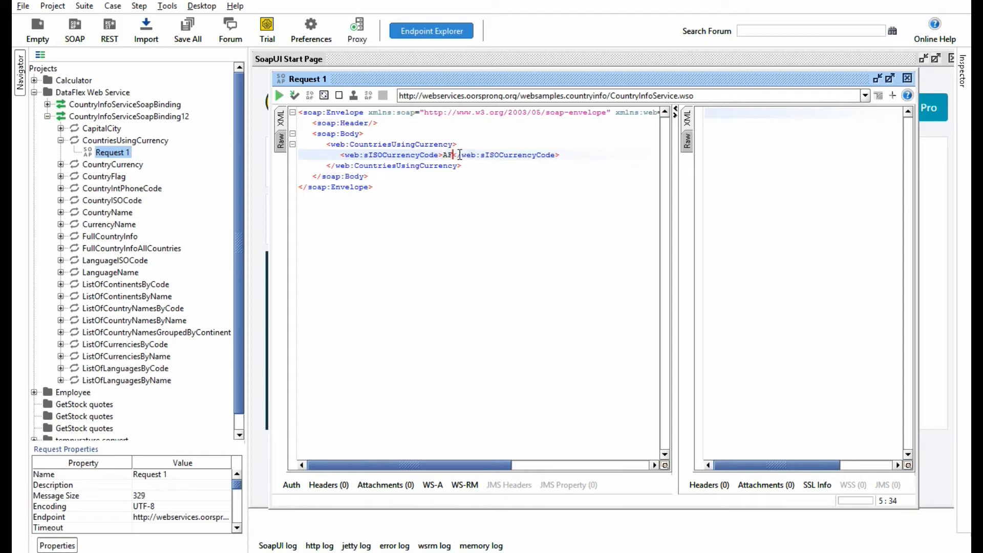
left_click(279, 95)
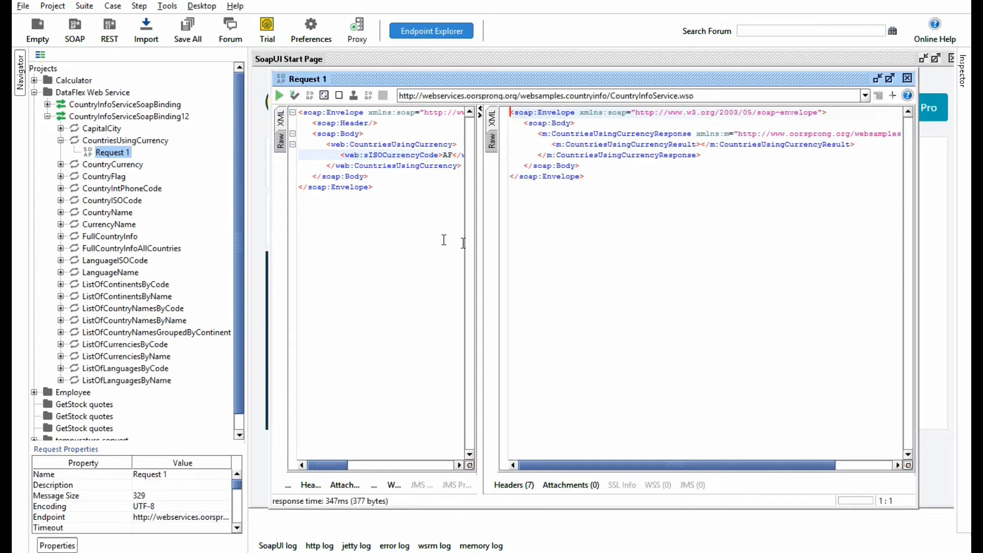
double_click(431, 80)
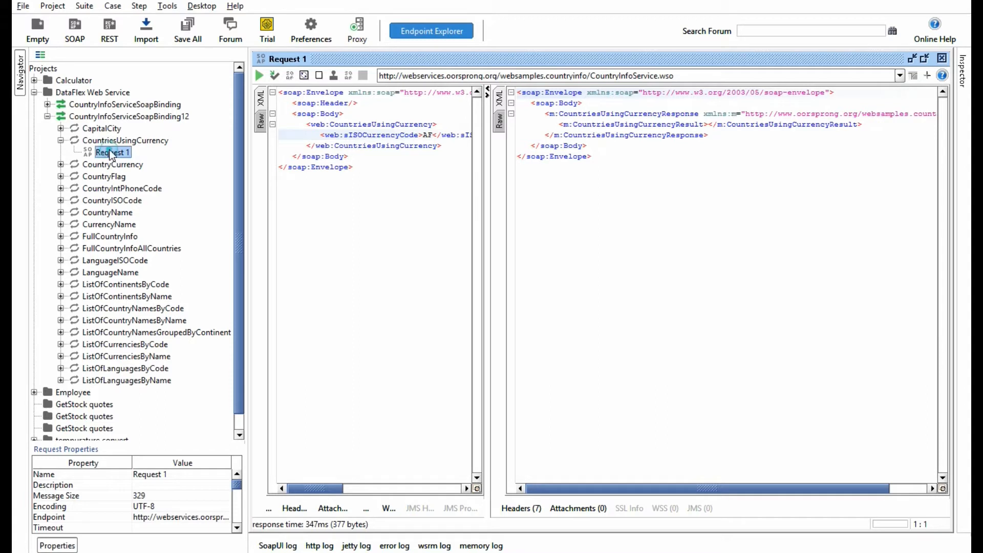
Step: Run Request 1 of the CountryCurrency operation with sCountryISOCode set to AF, and close the request window
left_click(60, 164)
left_click(114, 176)
double_click(113, 176)
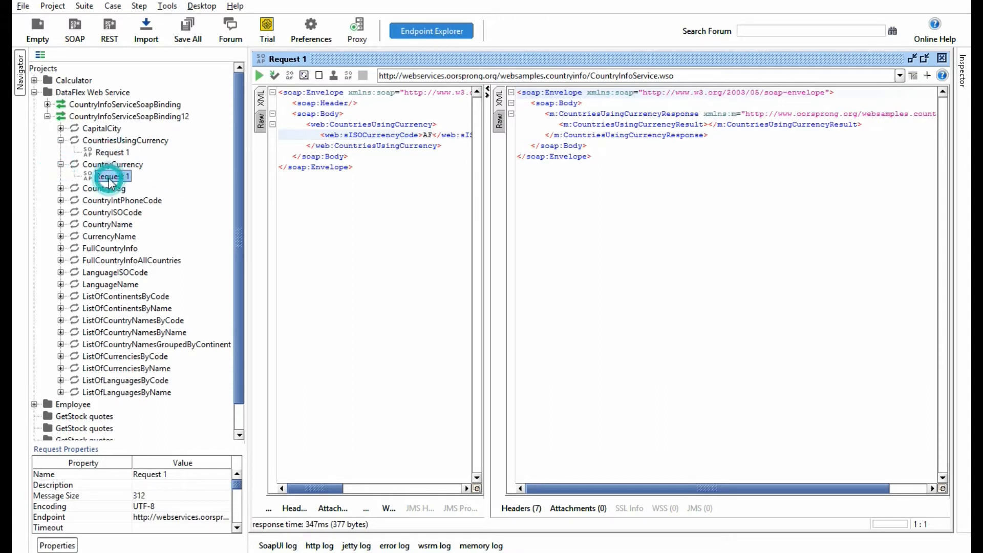
left_click(464, 175)
key("BackSpace")
type("AF")
left_click(299, 116)
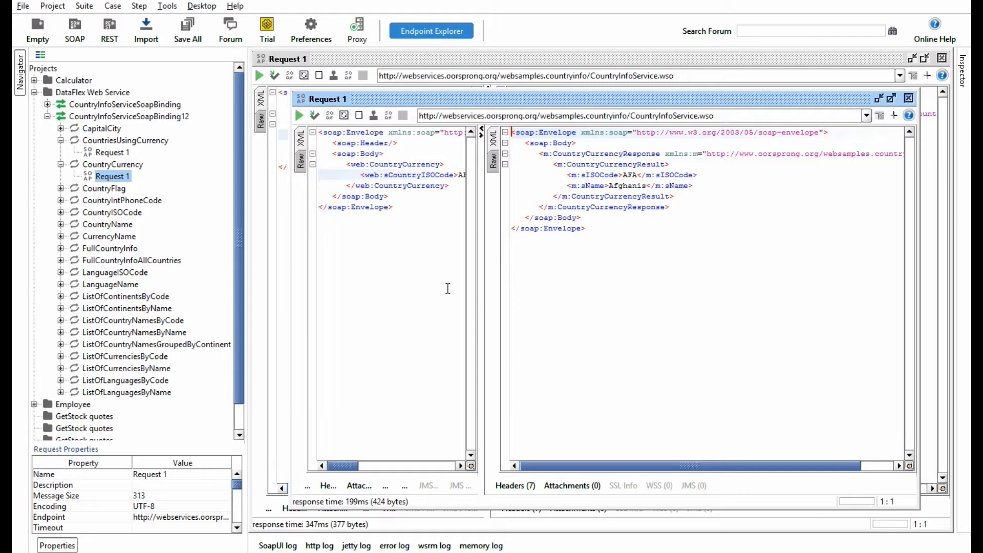
left_click_drag(481, 263, 535, 267)
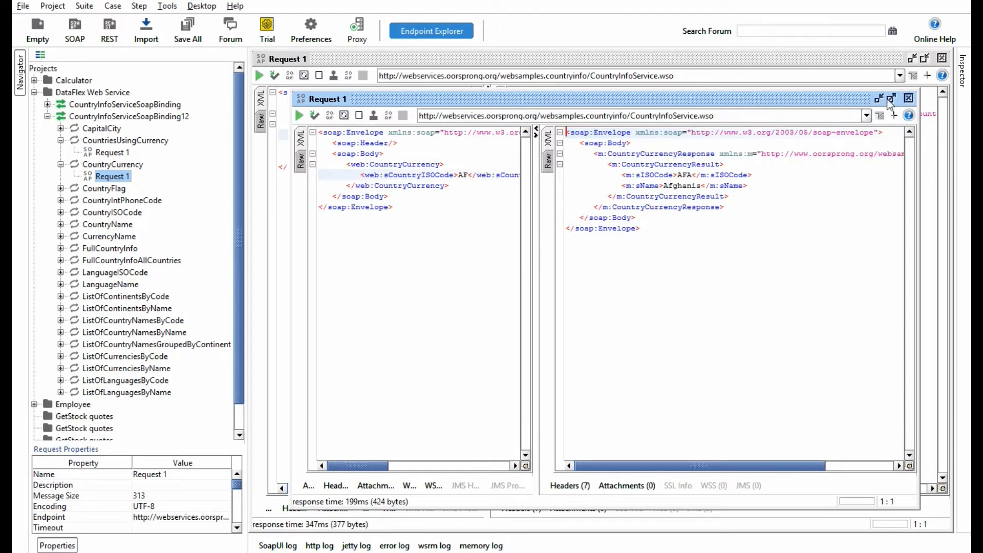
left_click(909, 98)
Step: Open Request 1 of the CountryFlag operation under CountryInfoServiceSoapBinding12
left_click(67, 188)
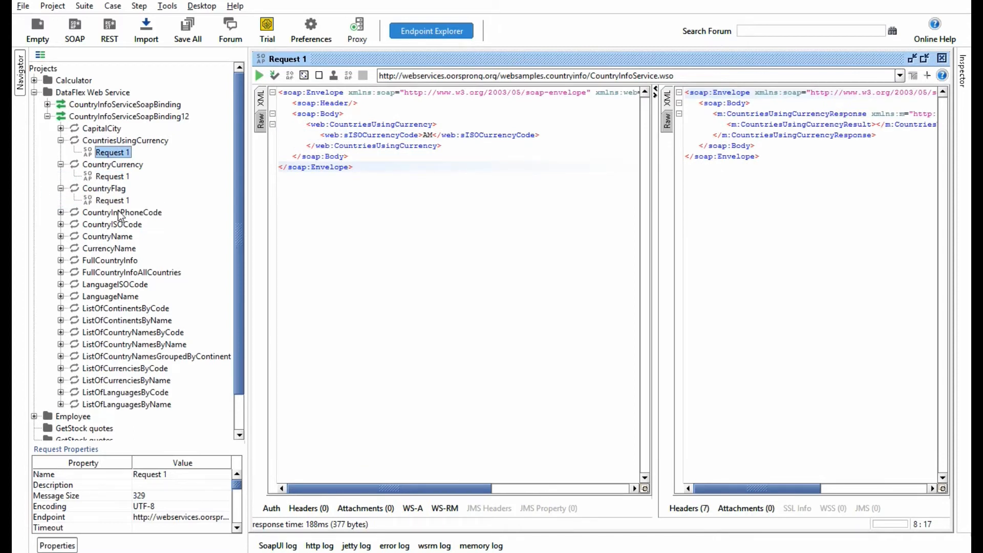
double_click(112, 200)
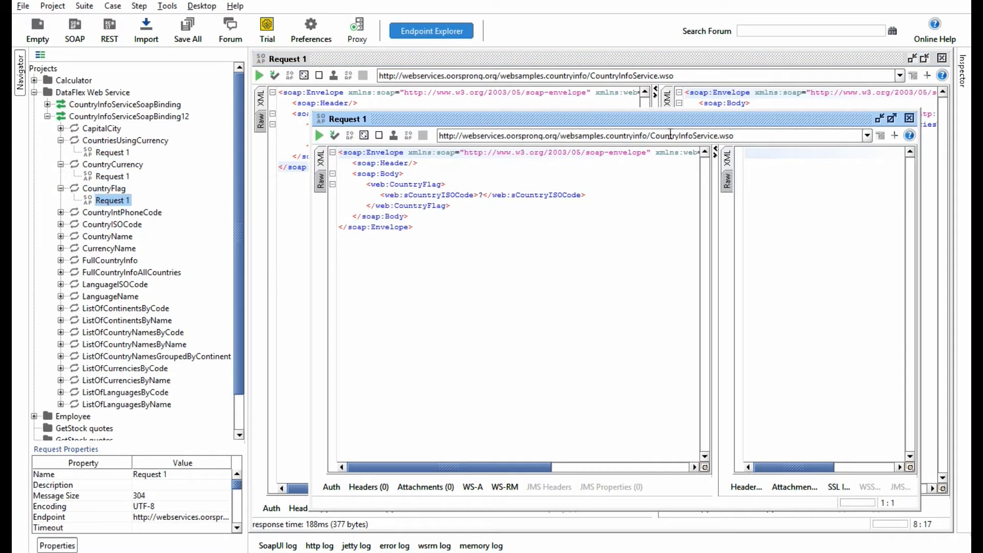
Step: Maximize the CountryFlag request window, set sCountryISOCode to AM and submit the request
double_click(663, 118)
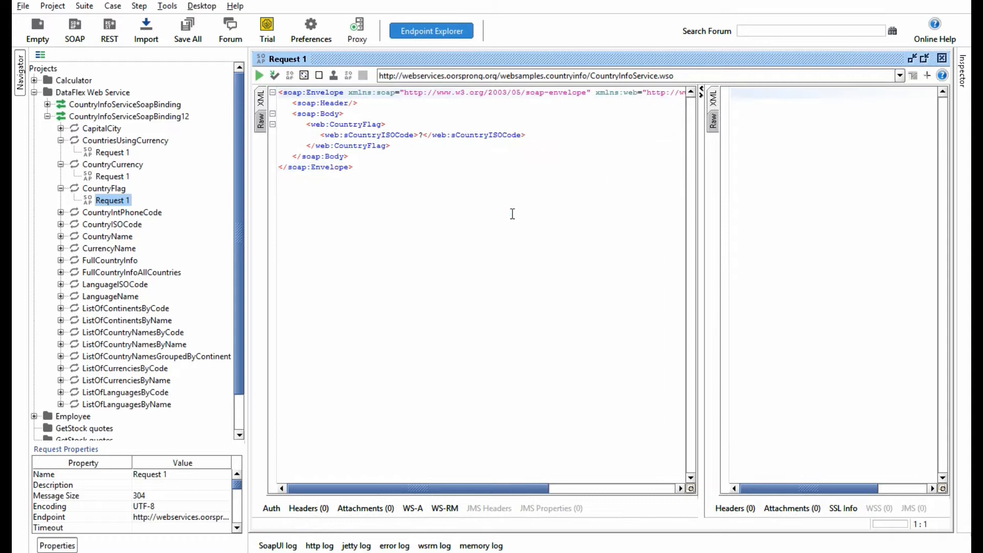
double_click(419, 135)
type("AM")
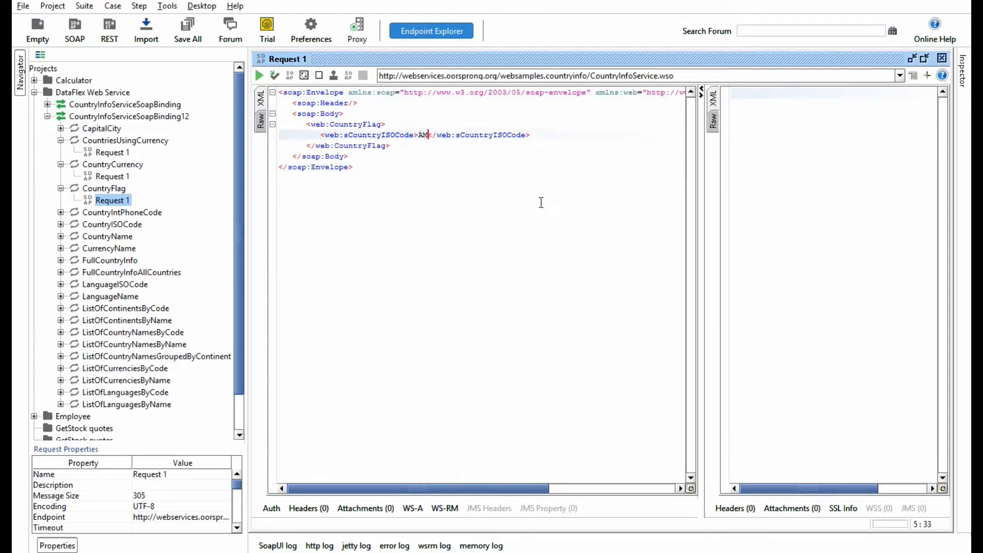
left_click(259, 76)
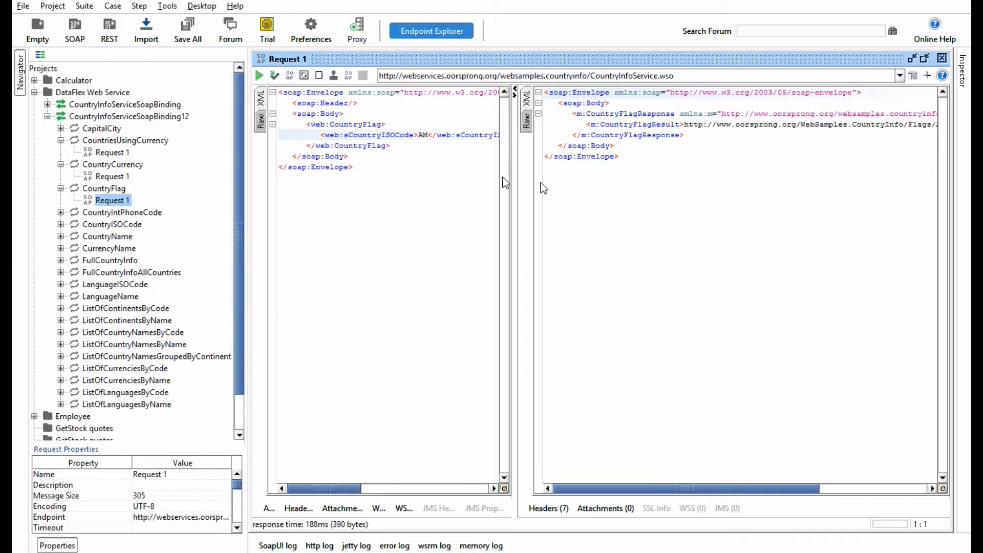
Step: Copy the Armenia.jpg flag URL from the CountryFlag response and open it in a new Chrome tab
left_click_drag(635, 492, 748, 472)
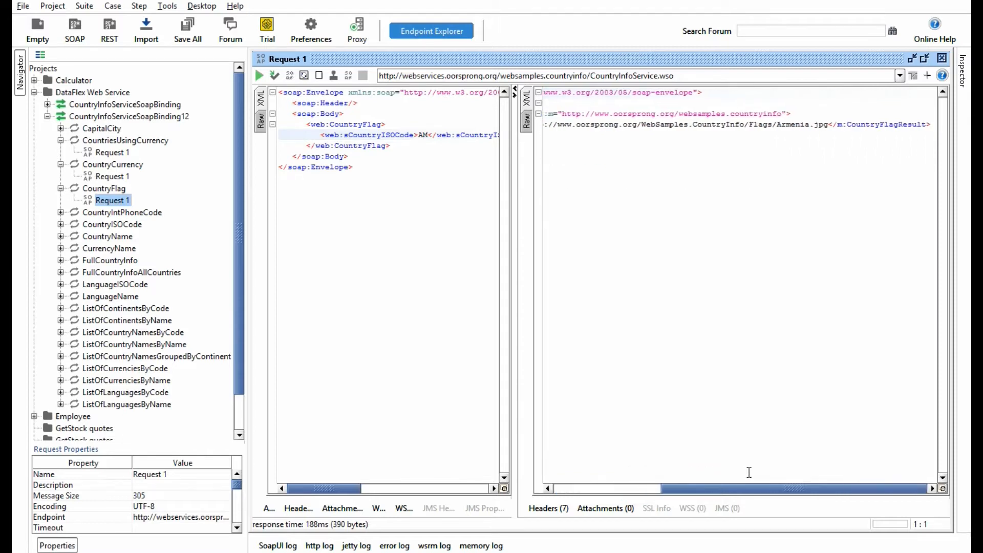
left_click_drag(778, 127, 826, 126)
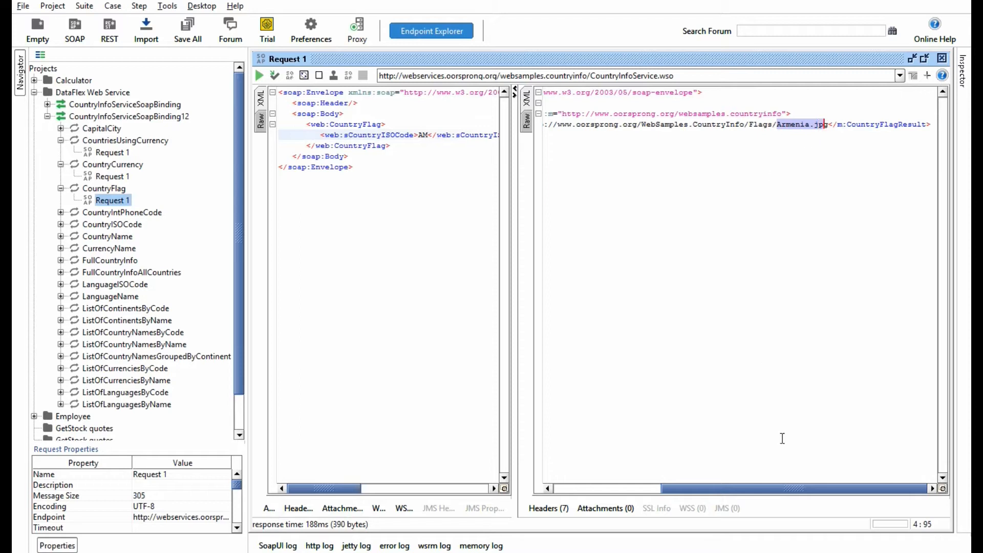
left_click_drag(715, 492, 683, 492)
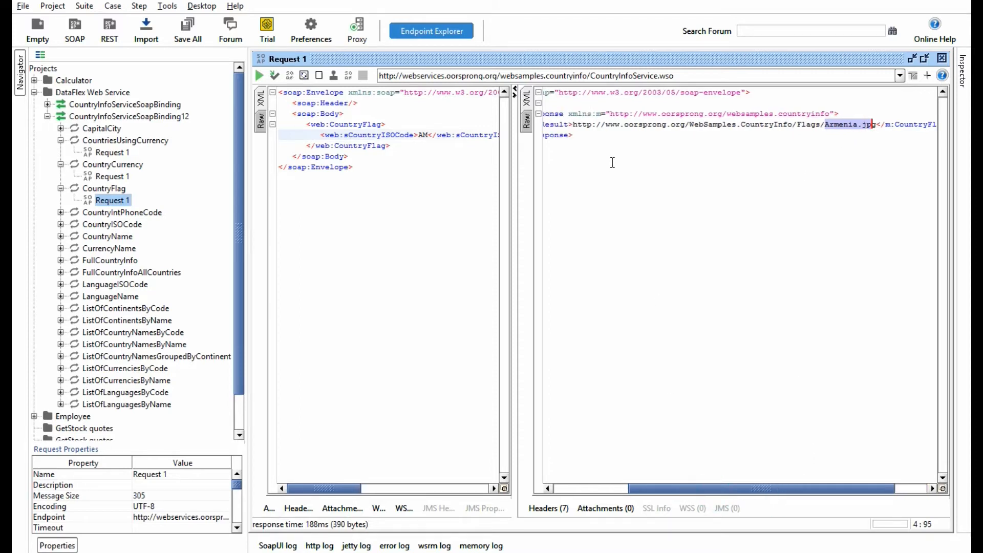
left_click_drag(574, 126, 876, 126)
key("ctrl+c")
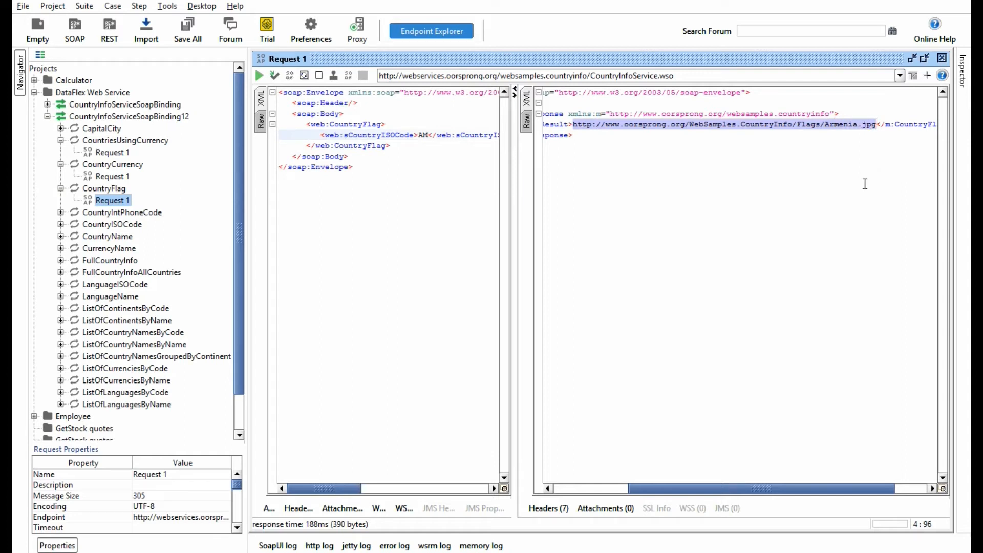
left_click(24, 552)
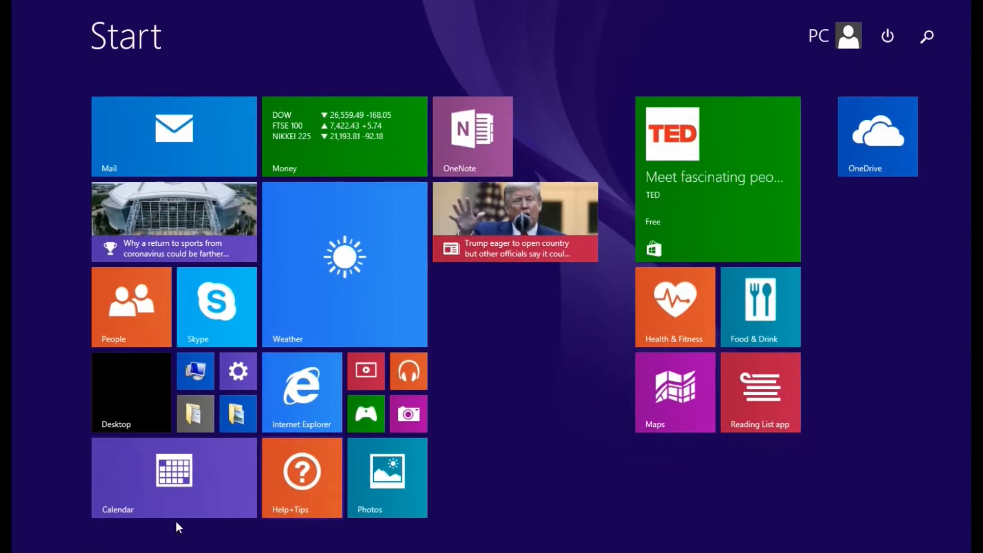
left_click(25, 551)
mouse_move(97, 552)
left_click(99, 496)
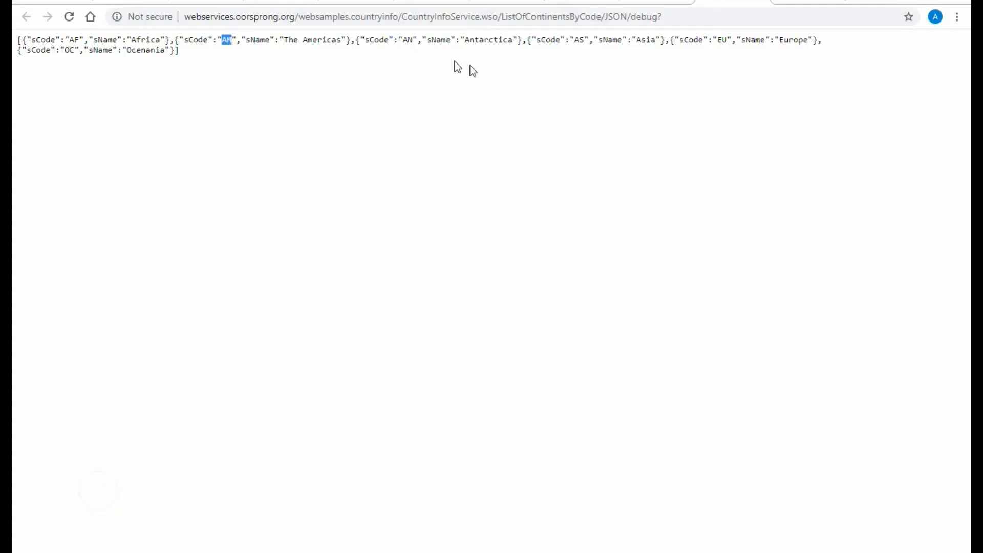
left_click(857, 3)
key("ctrl+v")
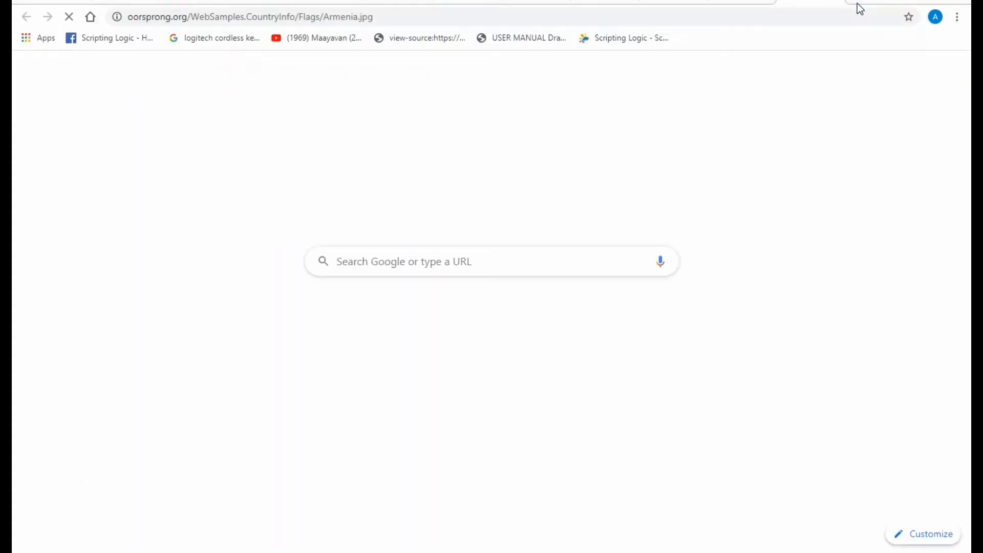
key("Return")
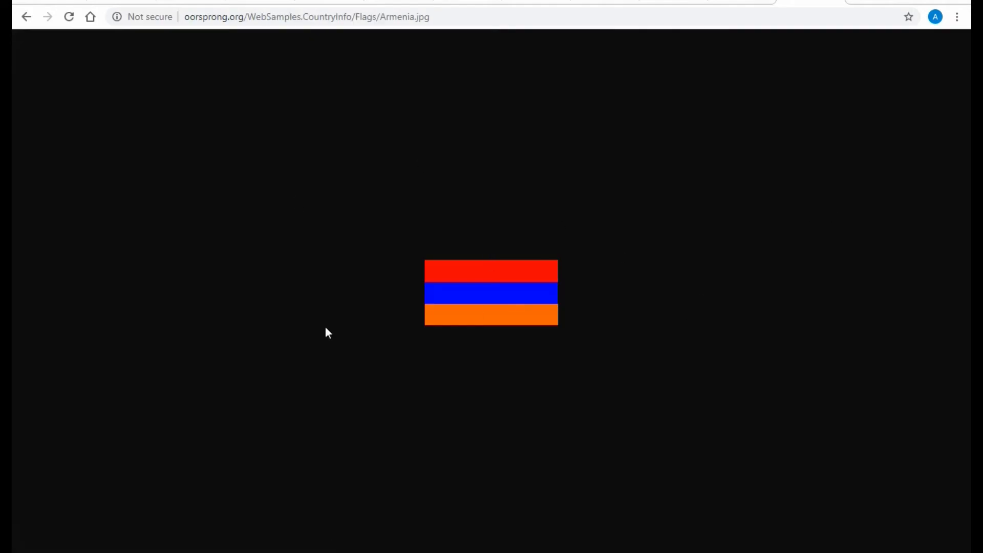
Step: Switch back to SoapUI, open Request 1 of the CapitalCity operation and submit it with sCountryISOCode set to IN
key("alt+Tab")
double_click(113, 140)
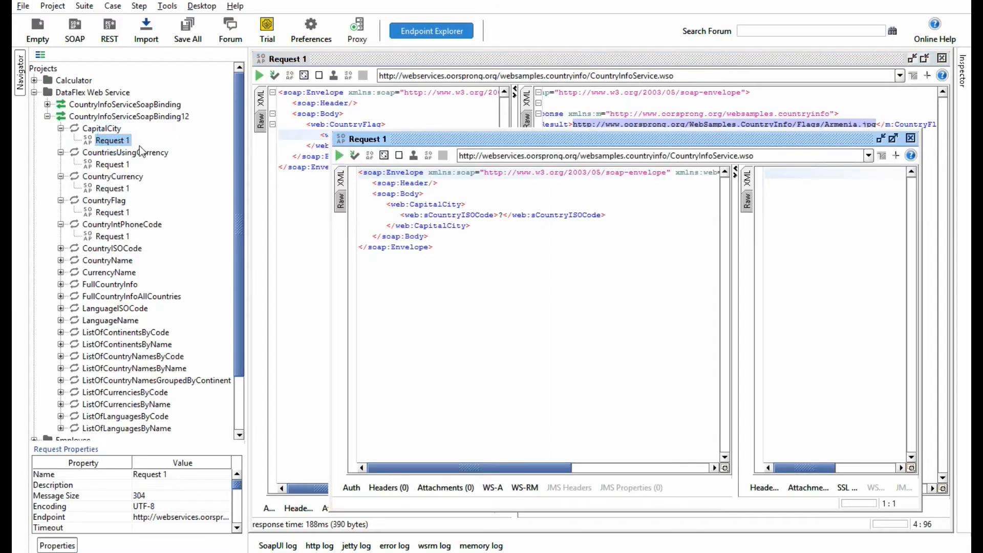
left_click(339, 155)
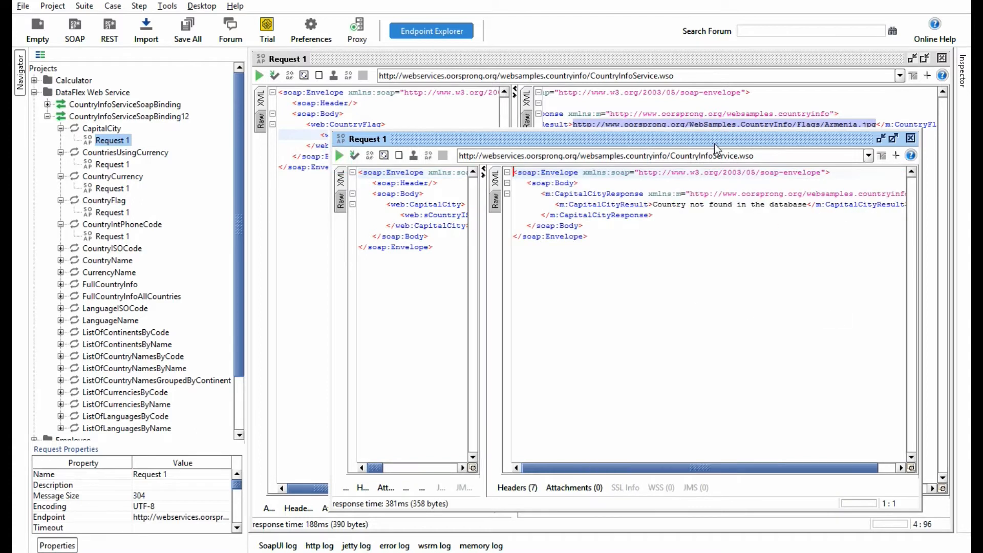
double_click(716, 143)
double_click(420, 135)
type("IN</web:sCountryISOCode>")
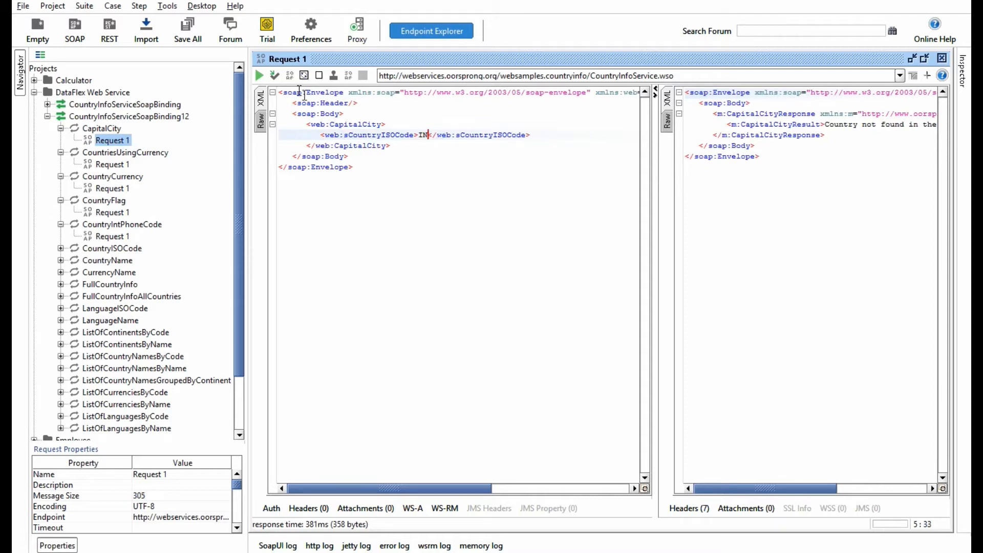
left_click(259, 75)
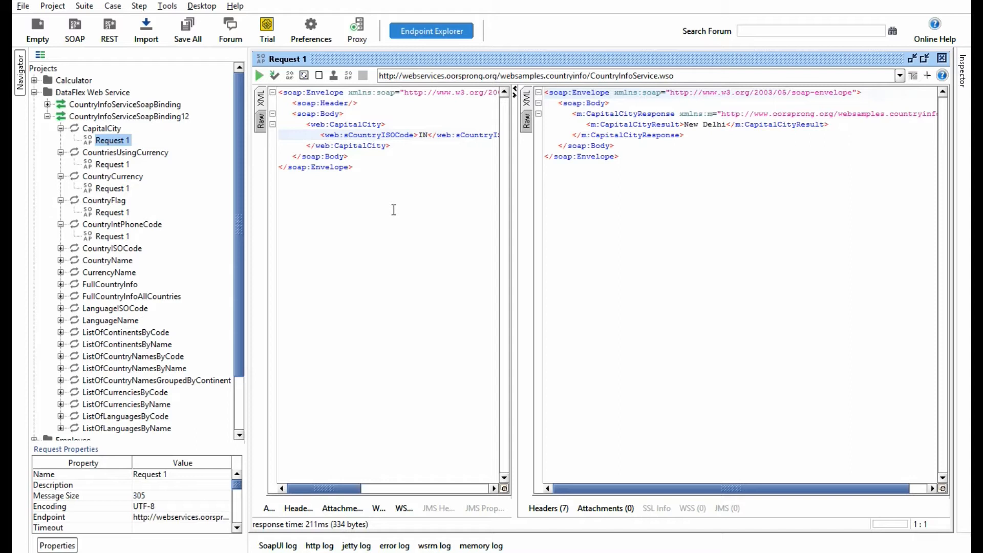
Step: Change sCountryISOCode in the CapitalCity request to AF and submit the request again
left_click(425, 136)
double_click(422, 135)
type("AF")
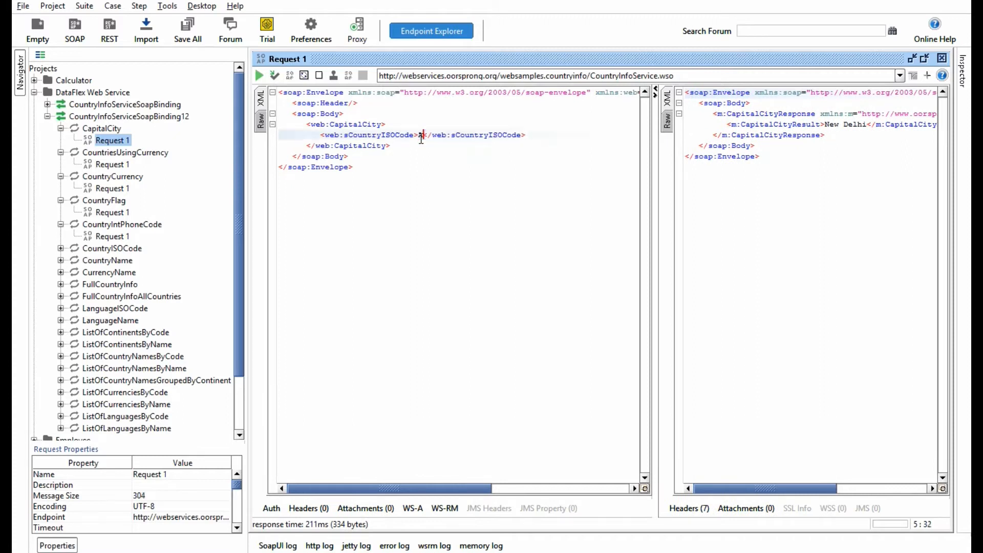
left_click(260, 75)
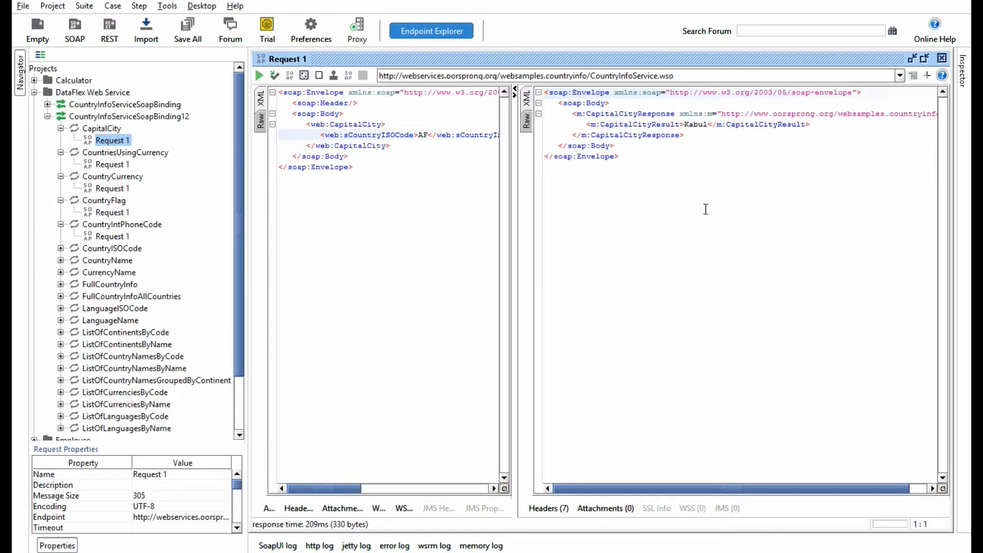
Step: Check the ListOfContinentsByCode operation page in Chrome and return to the CapitalCity request in SoapUI
scroll(115, 150, "down", 2)
scroll(115, 149, "up", 2)
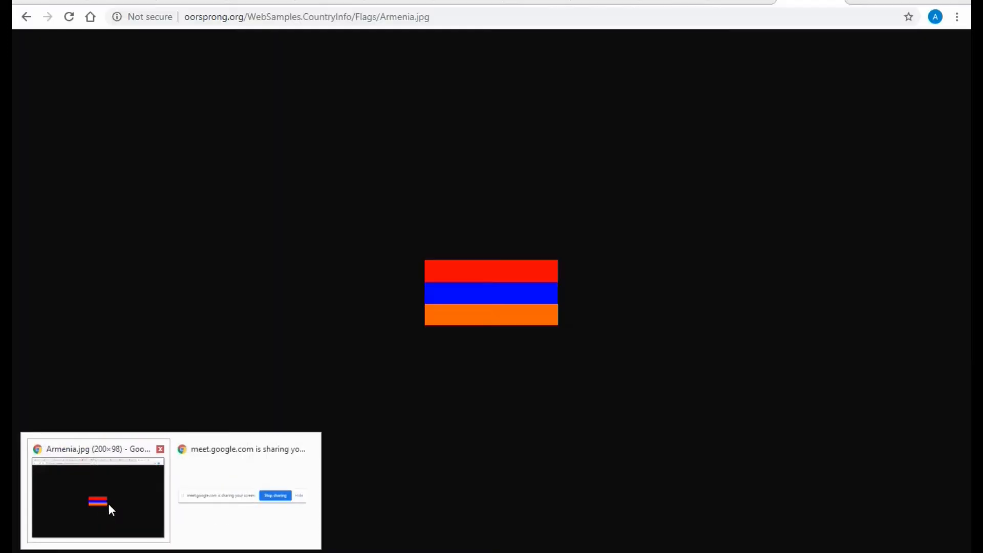
left_click(108, 502)
left_click(604, 2)
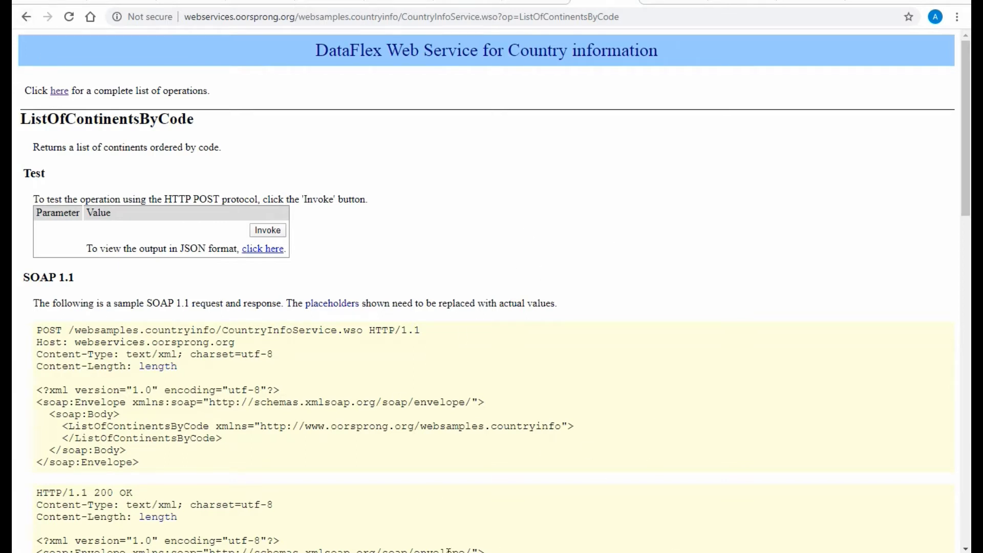
left_click(432, 552)
left_click(428, 272)
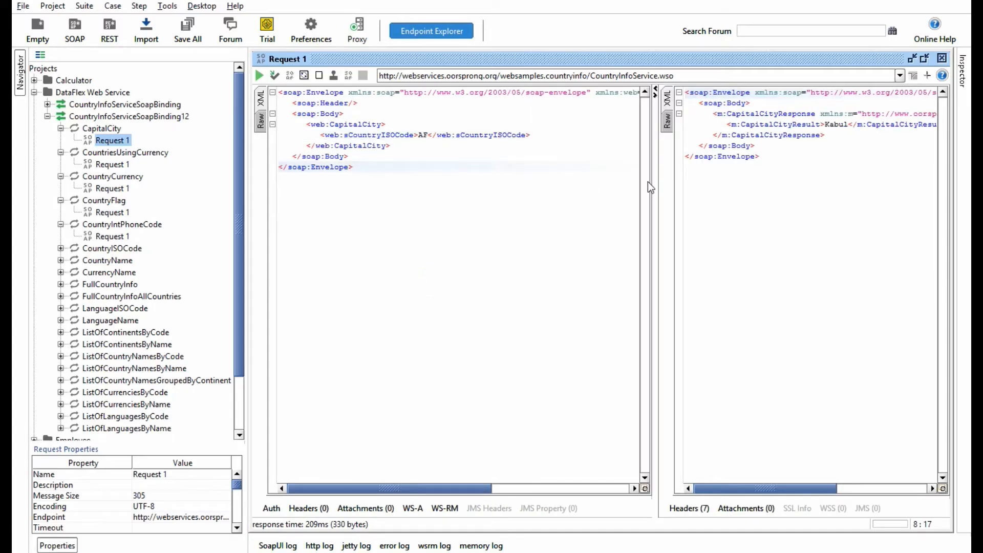
Step: Widen the response pane of the CapitalCity request by moving the divider between request and response
left_click_drag(654, 187, 558, 188)
left_click(748, 232)
left_click(478, 248)
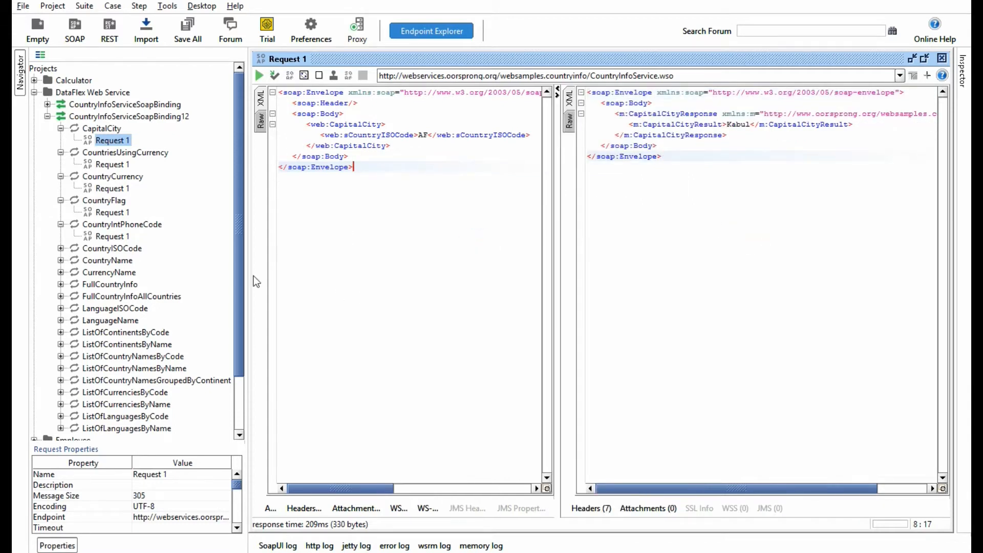
Step: Create a test suite named CountryTestSuite in the DataFlex Web Service project and maximize its editor
left_click(48, 115)
left_click(105, 93)
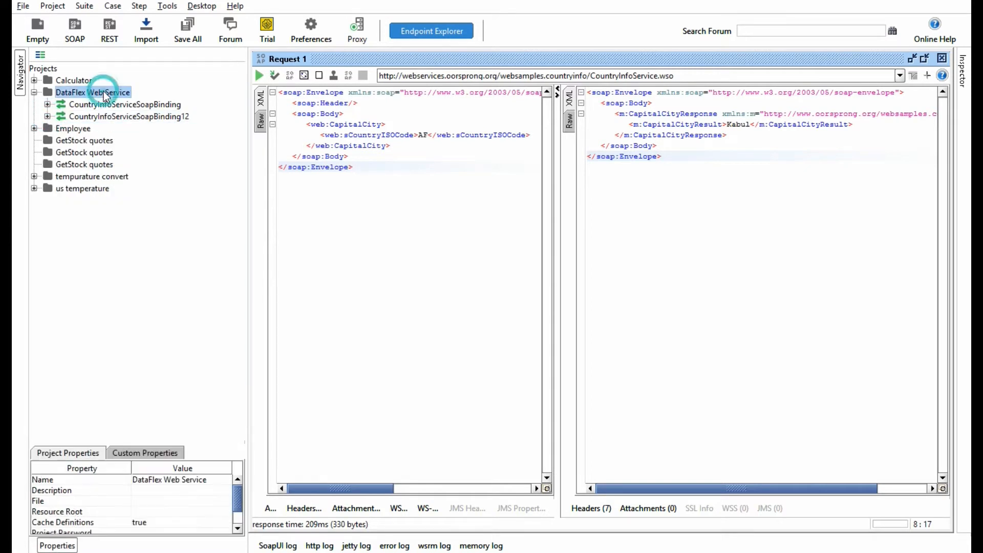
right_click(106, 96)
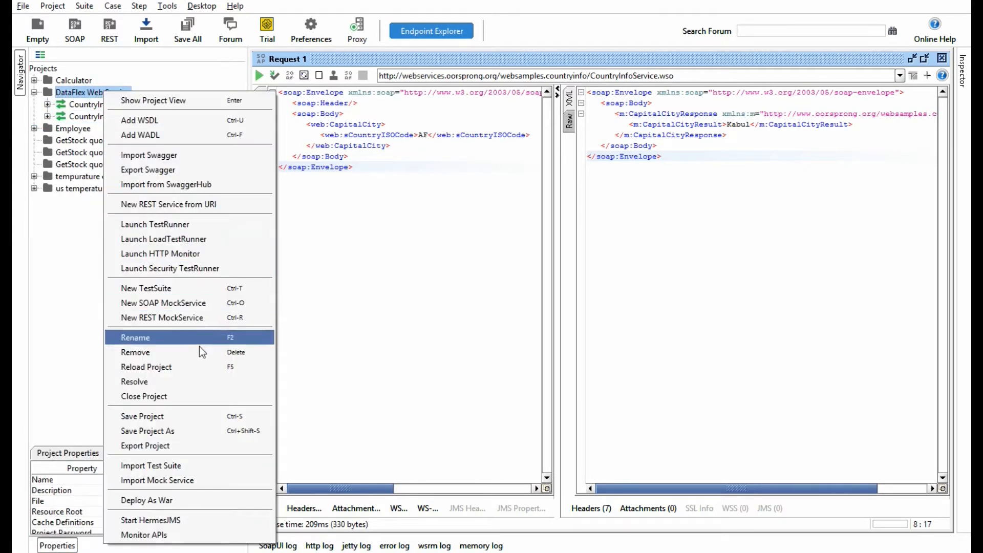
left_click(201, 290)
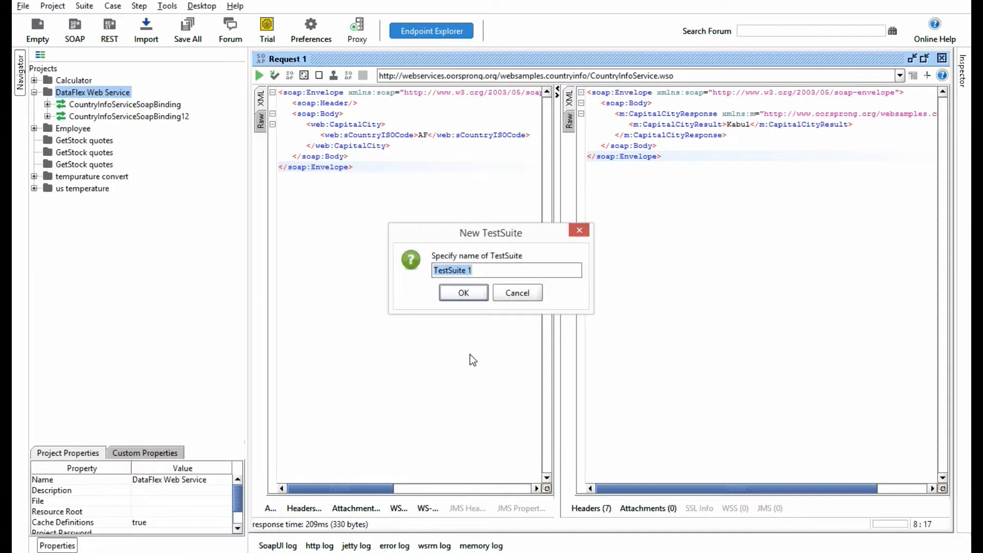
type("CountryTestSuite")
left_click(464, 293)
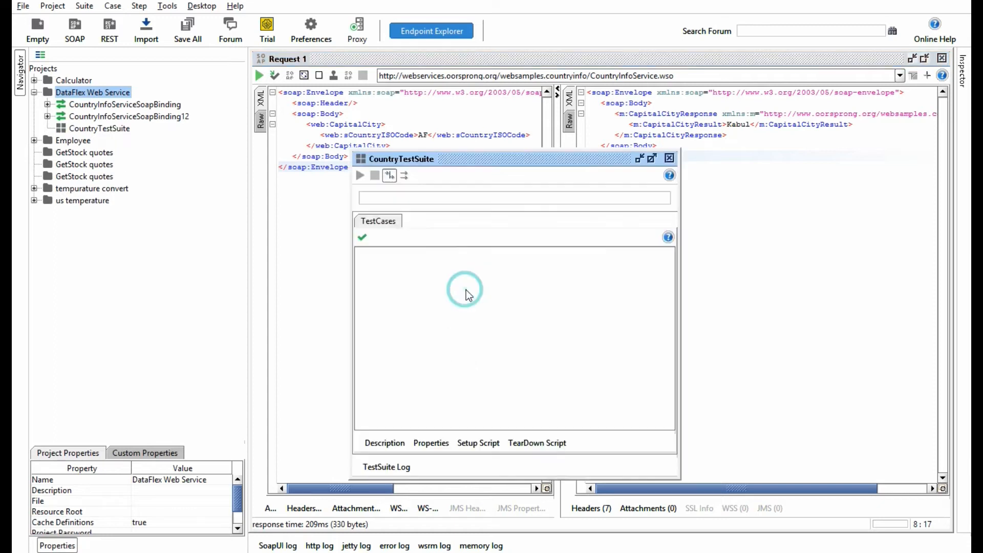
left_click(652, 158)
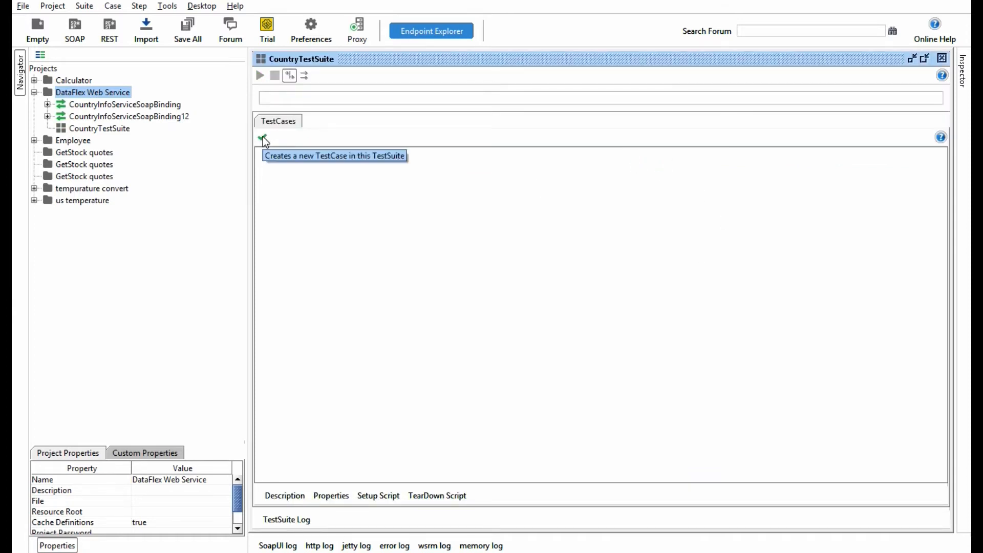
right_click(112, 134)
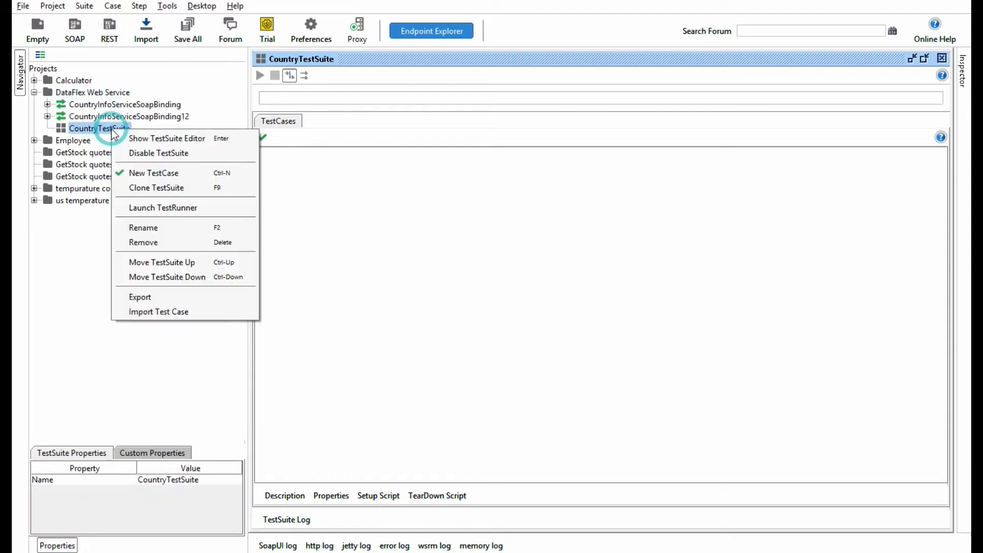
left_click(148, 173)
left_click(517, 292)
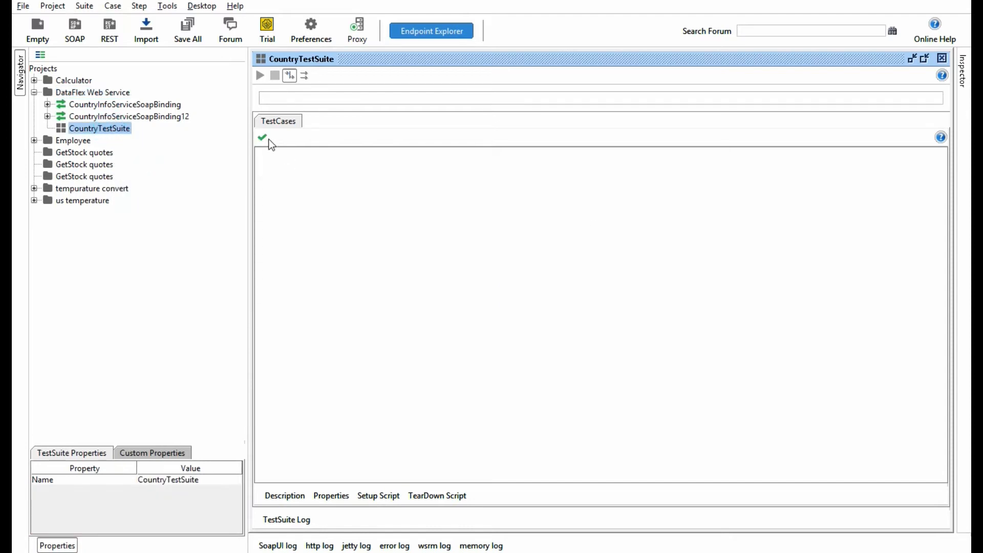
Step: Create a test case named CaptialOfCountry in CountryTestSuite and maximize its editor
left_click(264, 138)
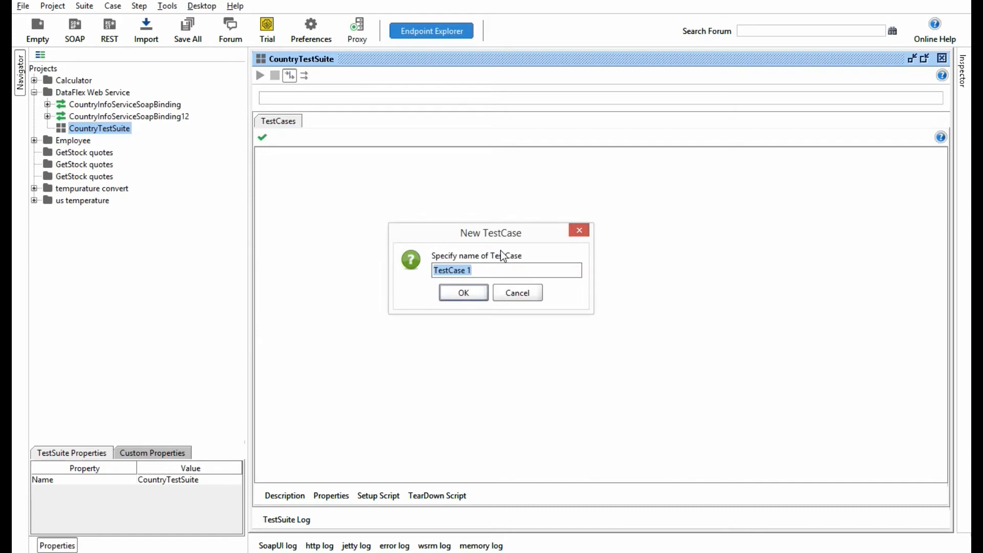
type("CaptialOfCountry")
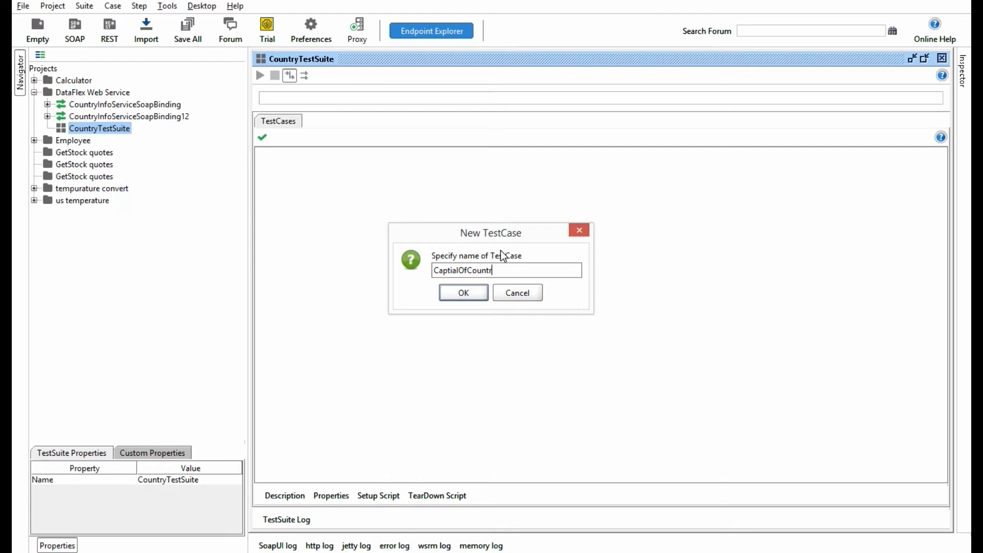
left_click(451, 292)
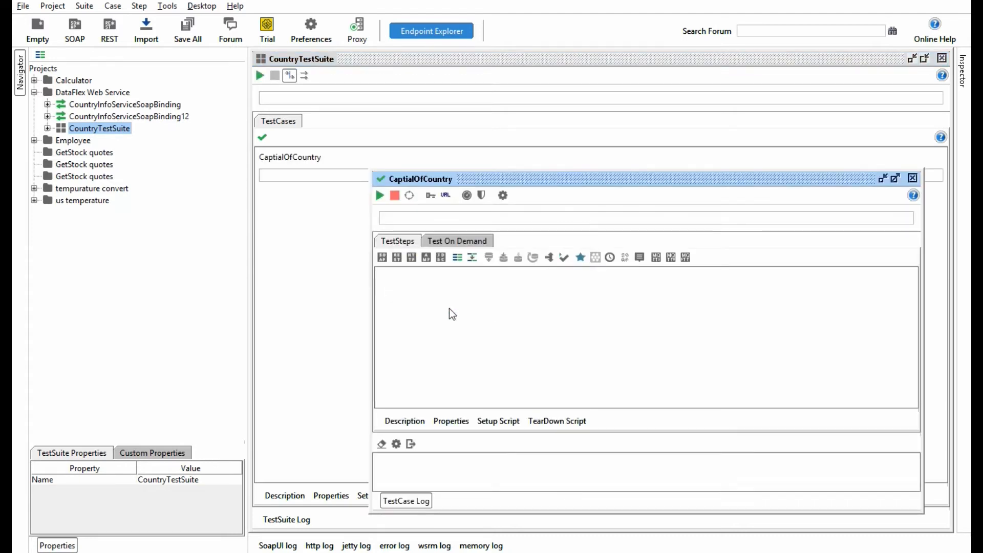
left_click(894, 179)
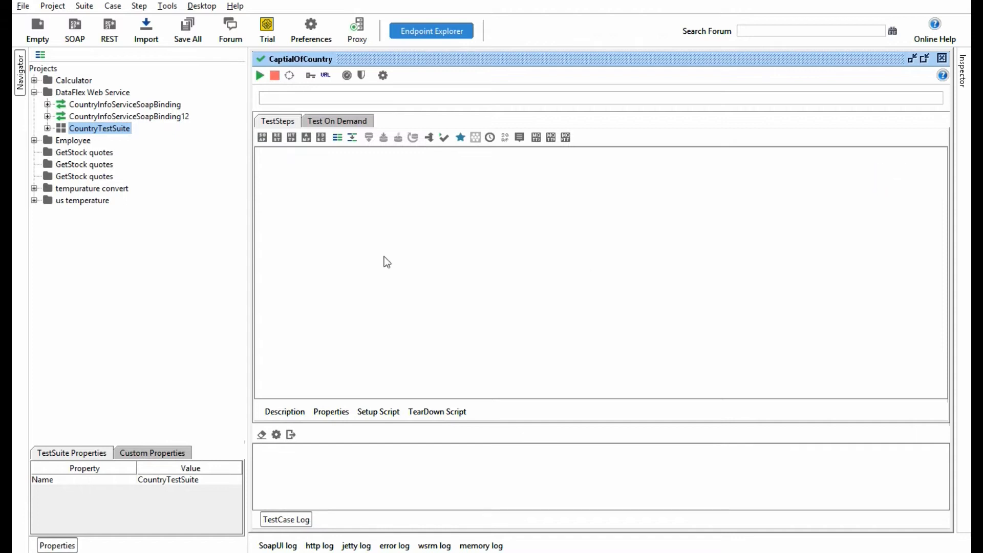
Step: Start adding a SOAP Request test step named capital to the CaptialOfCountry test case in CountryTestSuite
left_click(47, 129)
left_click(61, 140)
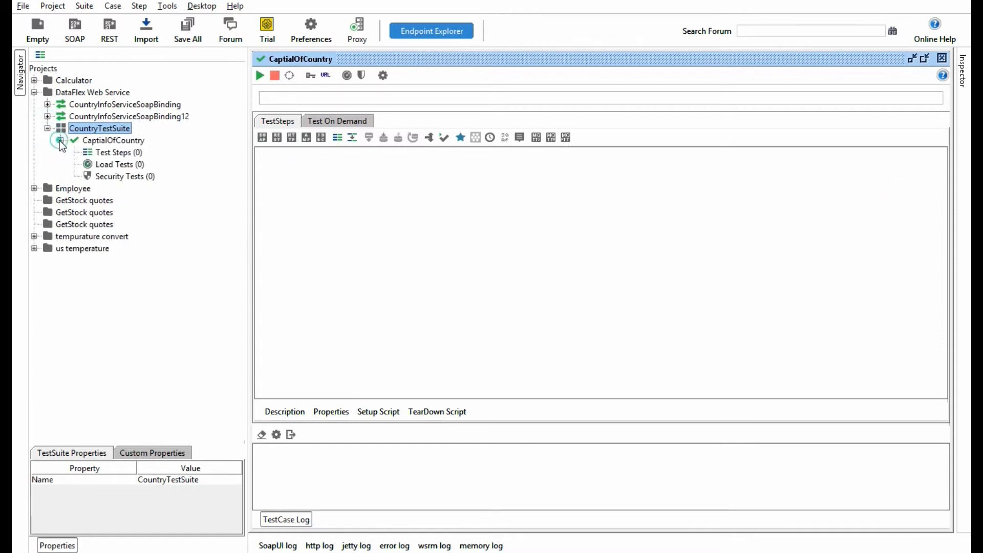
left_click(125, 140)
left_click(128, 153)
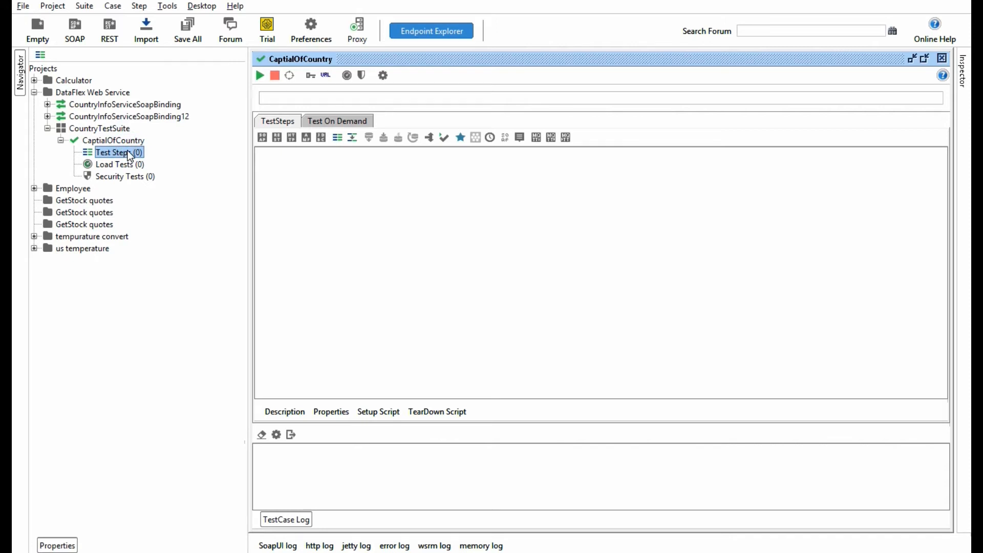
right_click(127, 151)
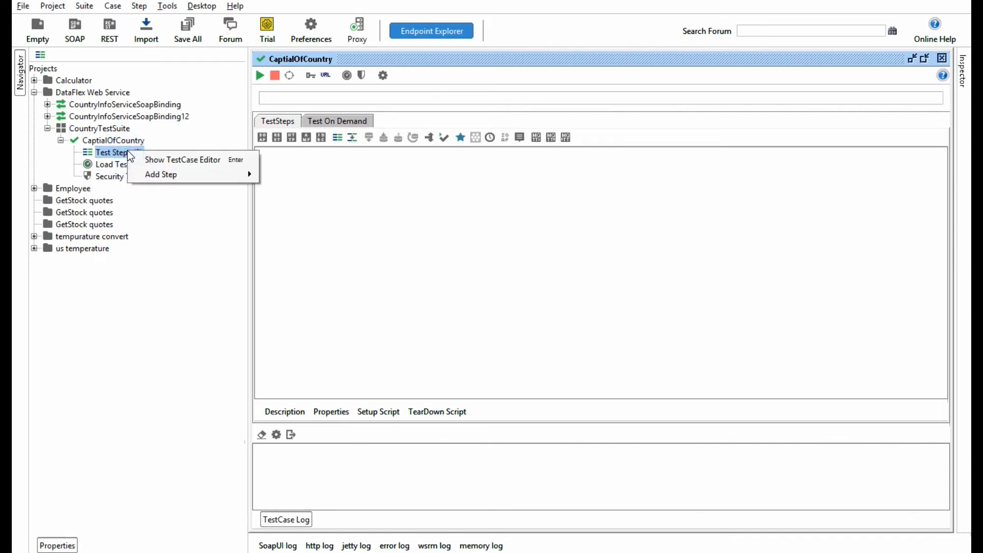
mouse_move(160, 175)
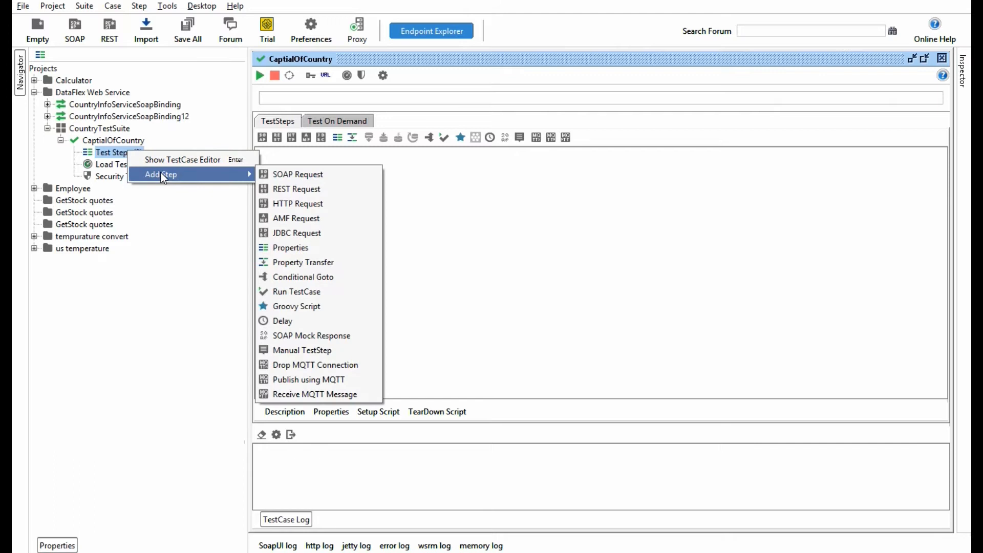
left_click(321, 177)
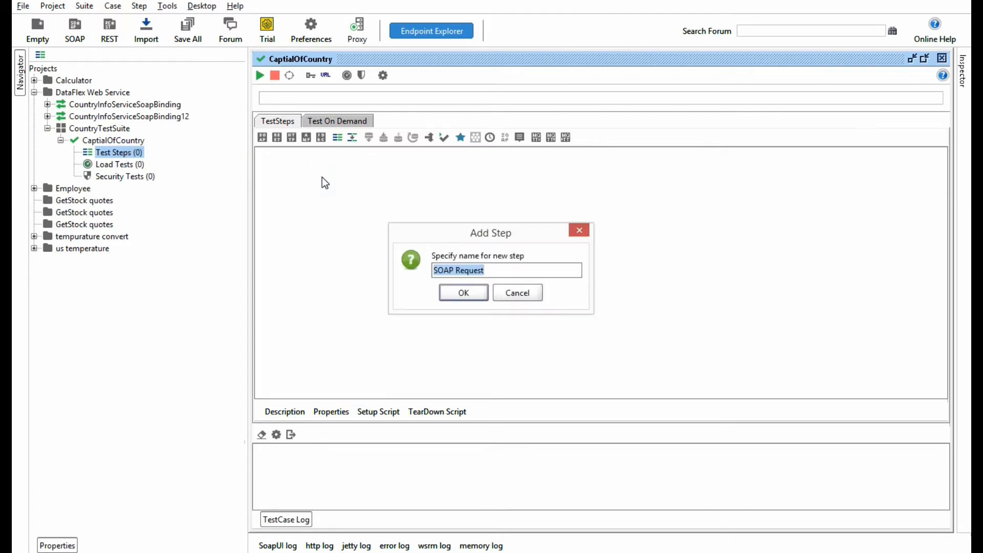
type("capital")
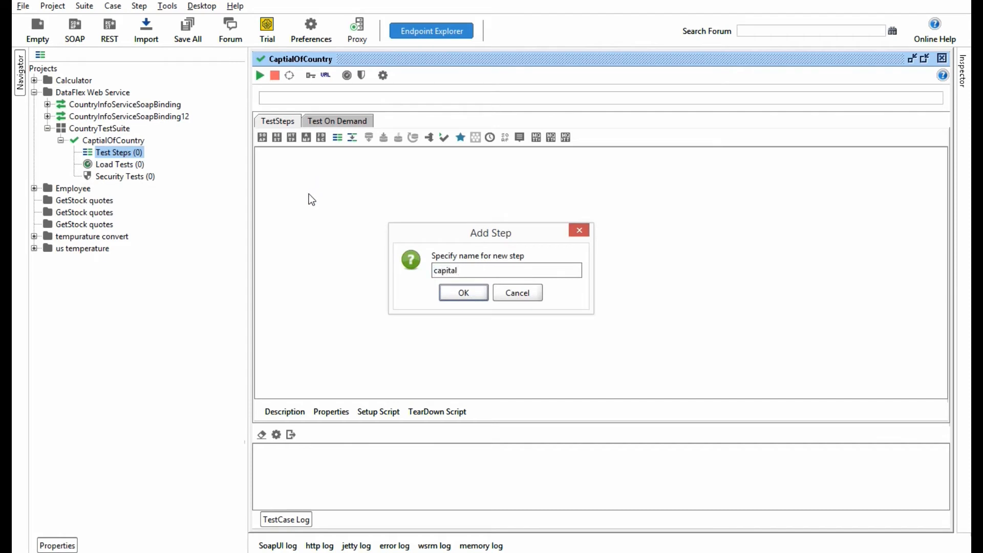
left_click(465, 292)
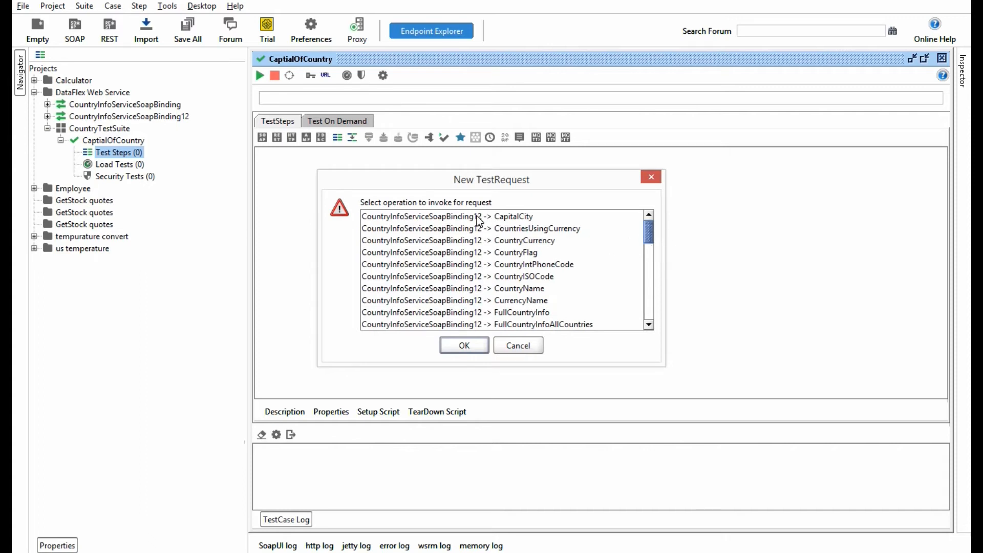
Step: Base the capital step on CountryInfoServiceSoapBinding12 -> CapitalCity and add it with optional elements created
mouse_move(649, 229)
left_mouse_down()
mouse_move(648, 327)
mouse_move(643, 211)
left_mouse_up()
left_click(527, 217)
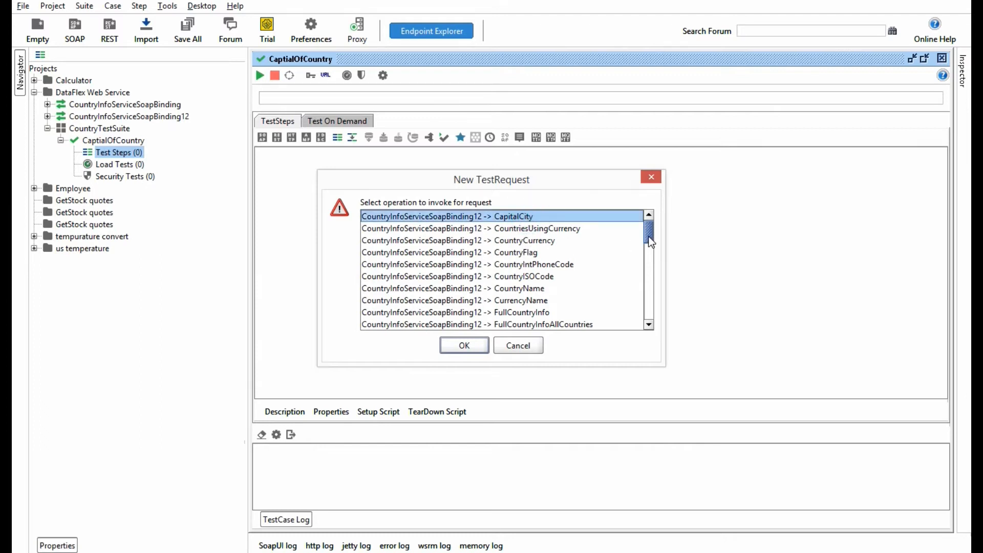
left_click(464, 345)
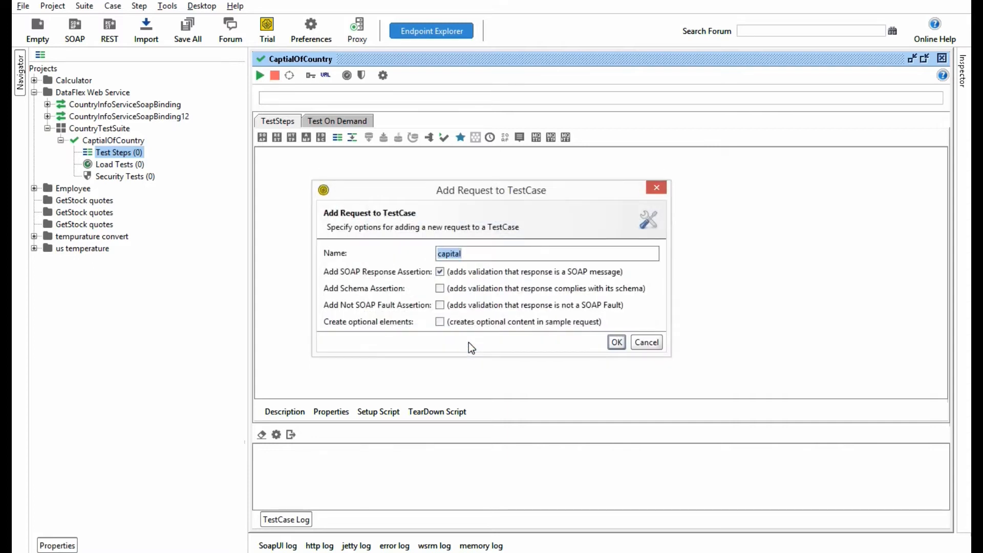
left_click(441, 322)
left_click(617, 345)
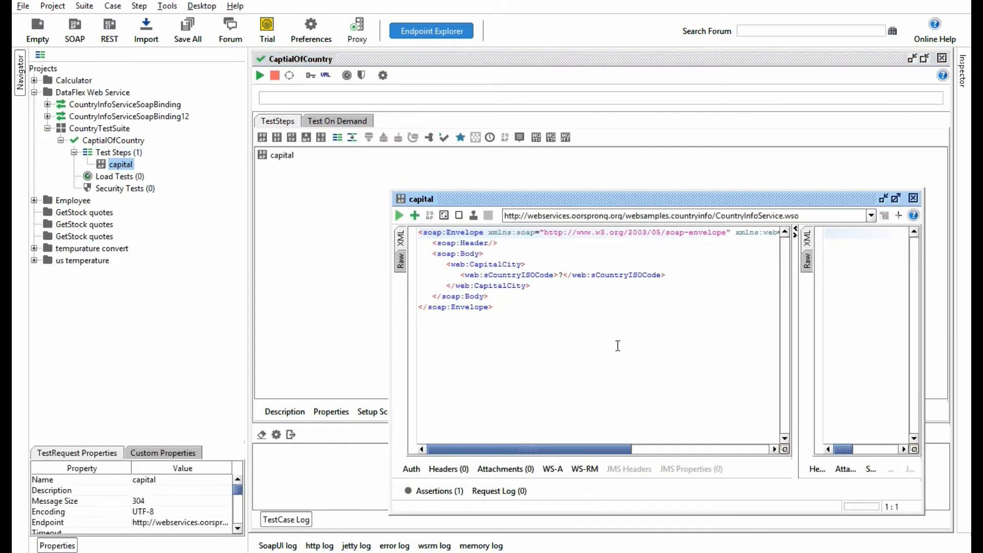
Step: Maximize the capital request, set sCountryISOCode to IN and run the request
left_click(895, 198)
left_click(419, 135)
key("Delete")
type("IN")
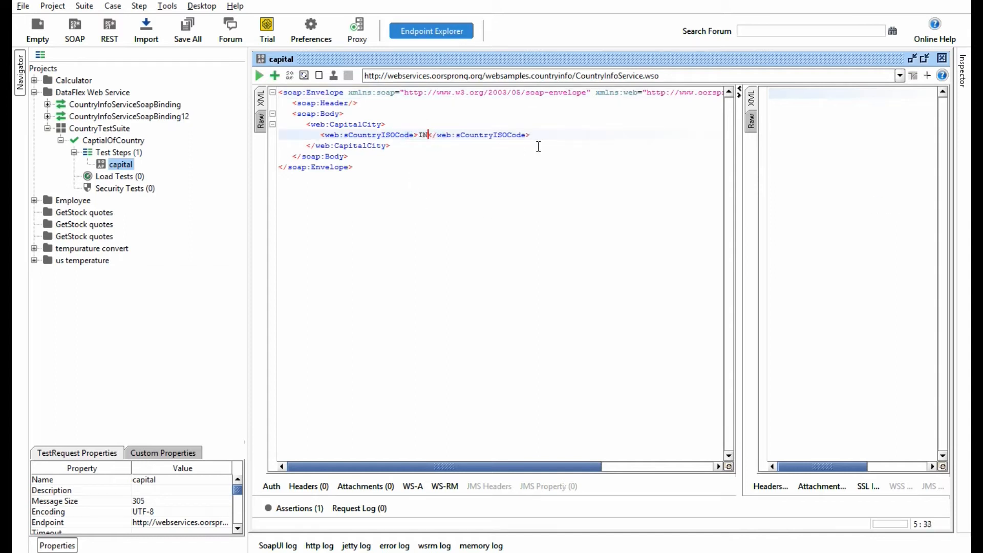
left_click(463, 209)
left_click(259, 76)
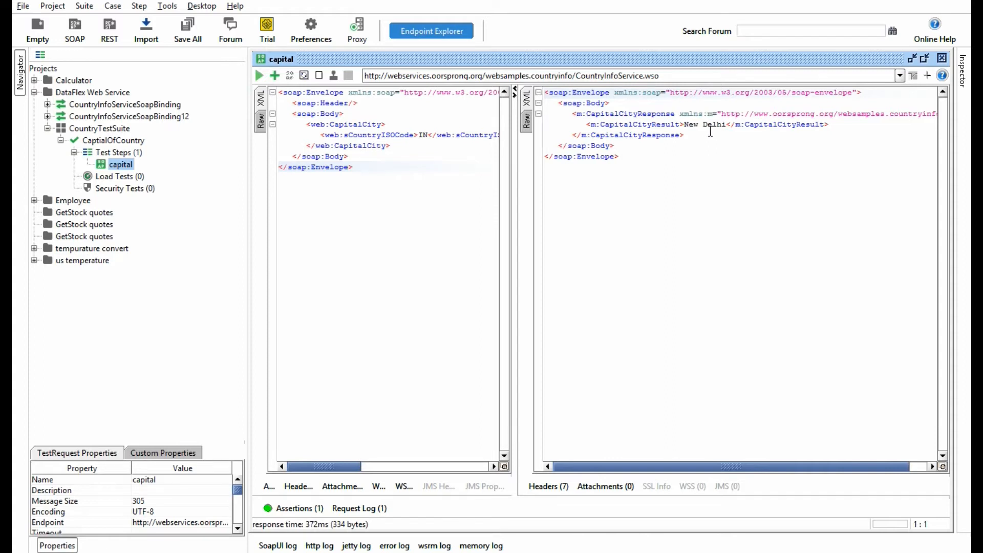
Step: Add an XPath Match assertion from the property content category to the capital request
left_click(485, 498)
left_click(276, 76)
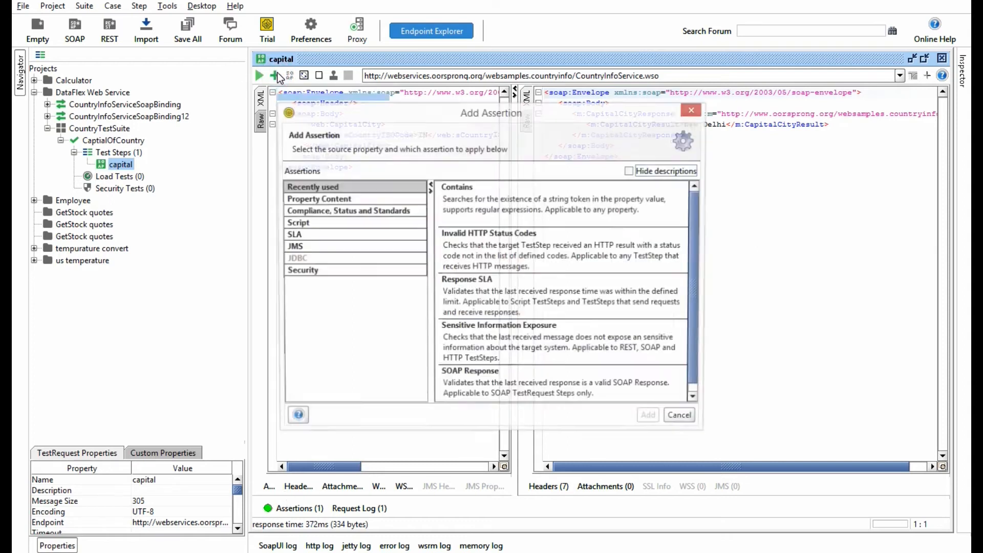
left_click(317, 199)
left_click_drag(695, 229, 696, 325)
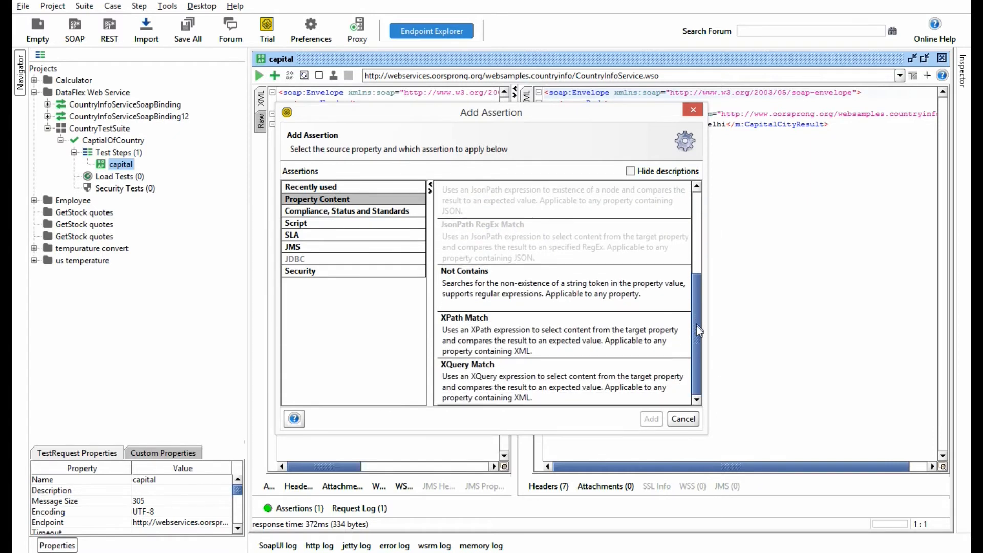
double_click(593, 335)
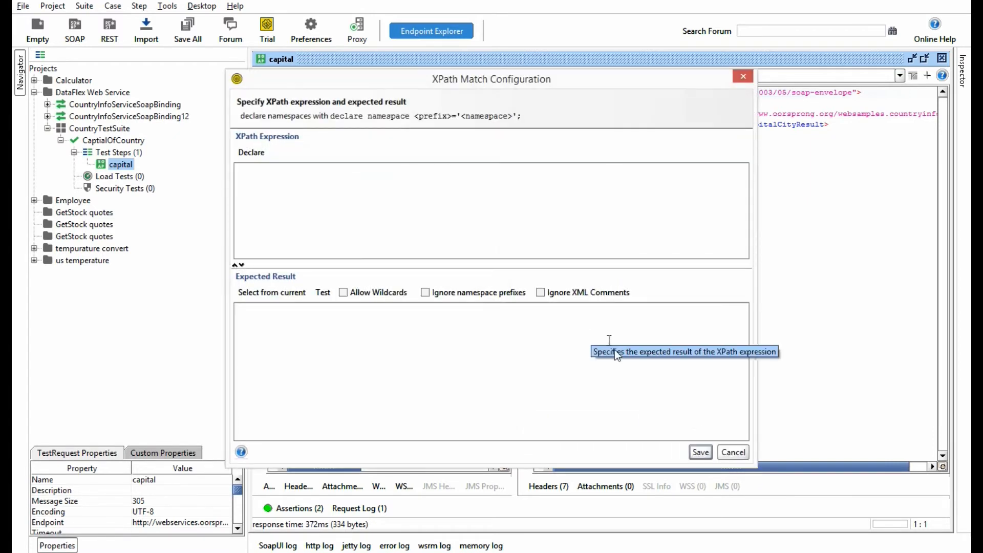
Step: Declare the namespaces in the XPath Match configuration, then close it without saving
left_click_drag(536, 82, 611, 71)
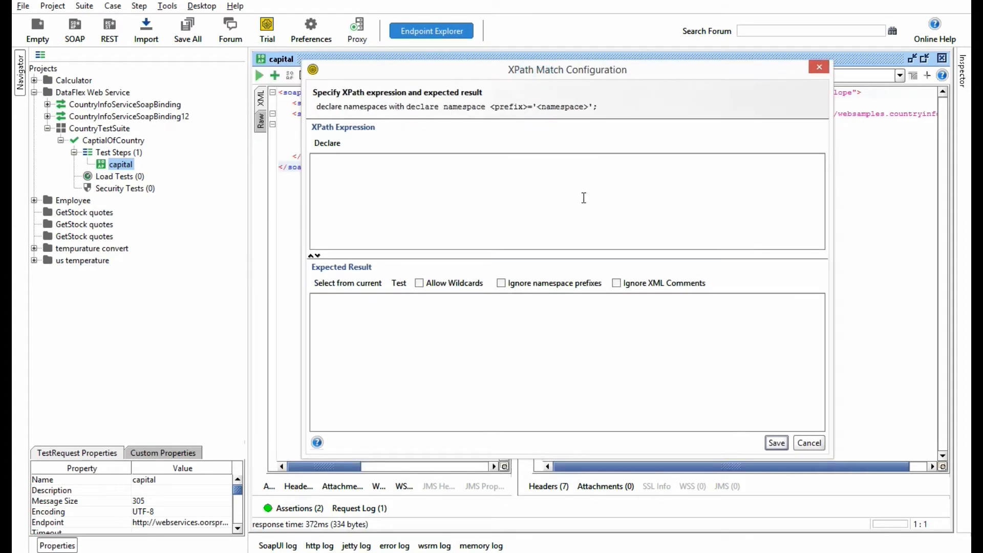
left_click(328, 143)
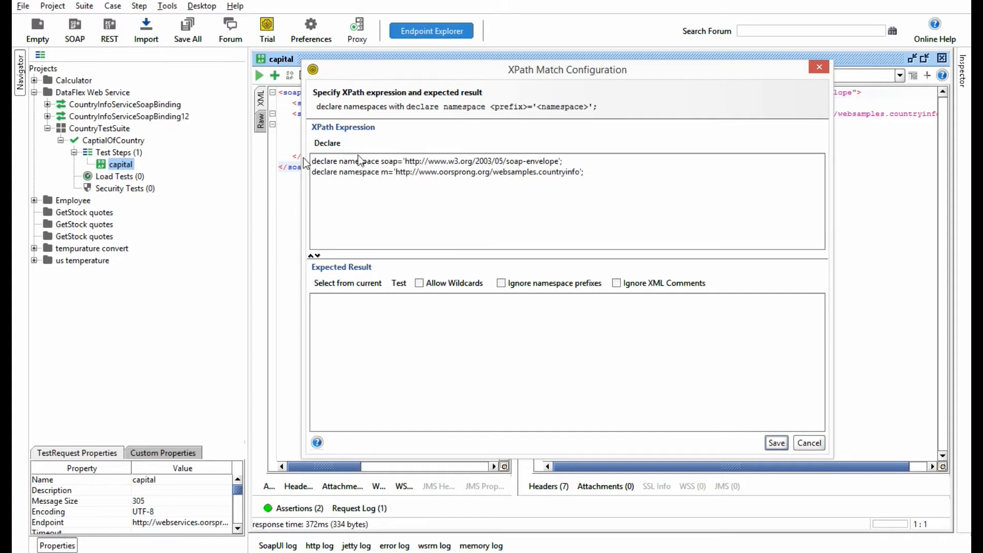
left_click_drag(654, 71, 388, 0)
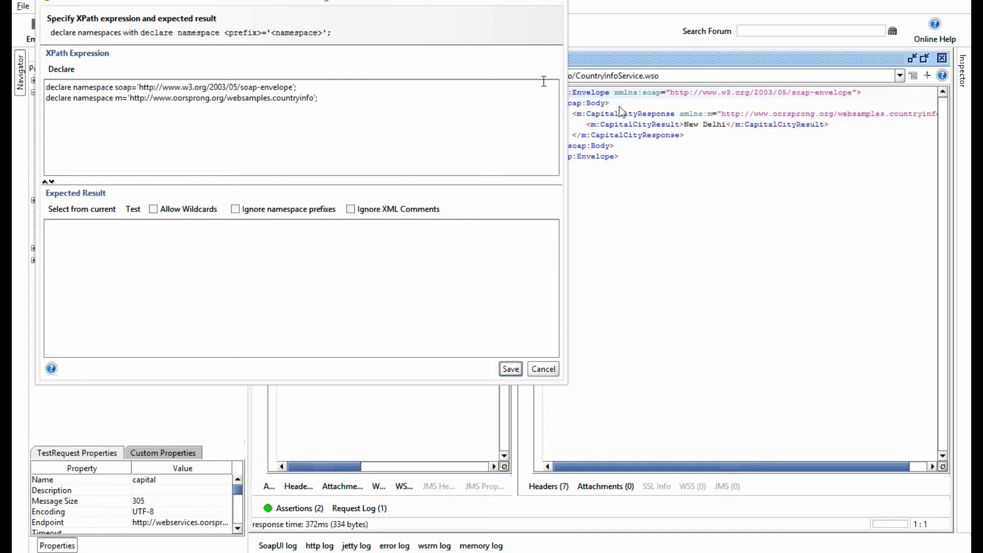
left_click(558, 3)
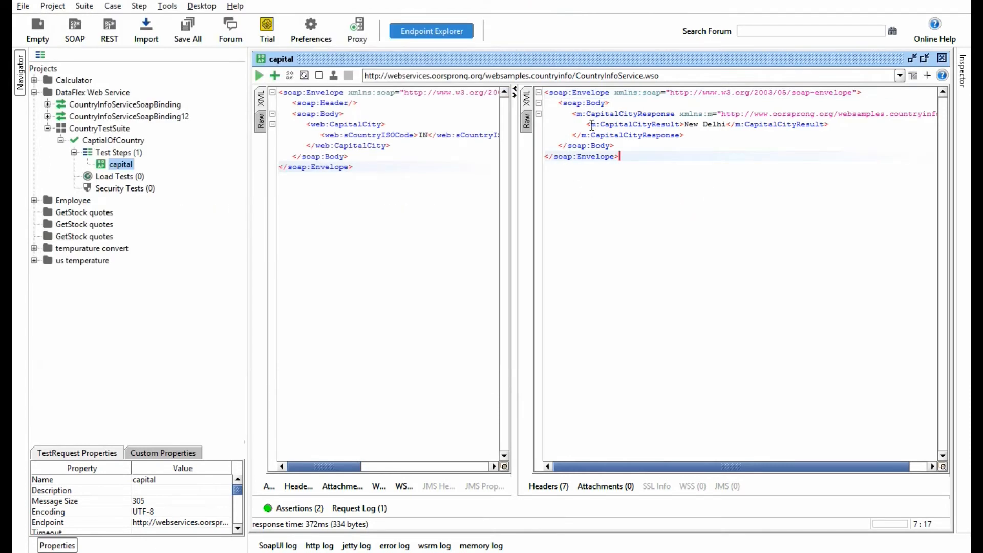
Step: Examine the element hierarchy in the response from soap:Envelope down to m:CapitalCityResult
left_click_drag(591, 124, 676, 125)
left_click(660, 189)
left_click(592, 125)
left_click_drag(592, 125, 676, 125)
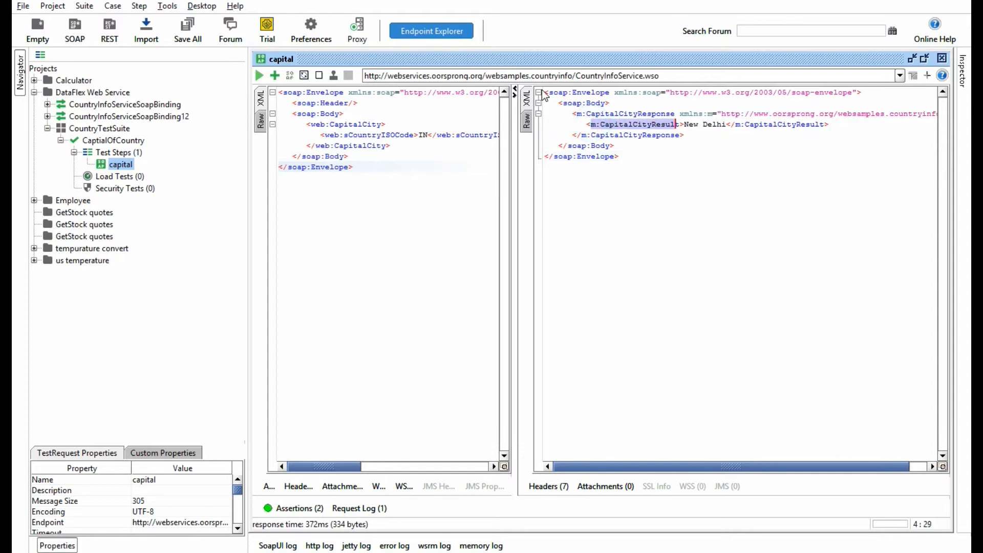
left_click_drag(551, 92, 605, 93)
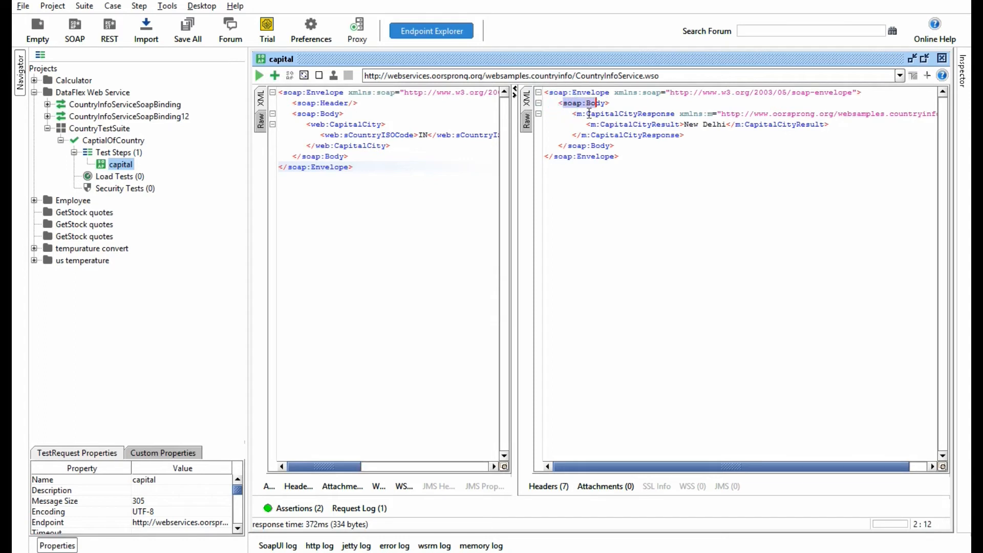
left_click(702, 240)
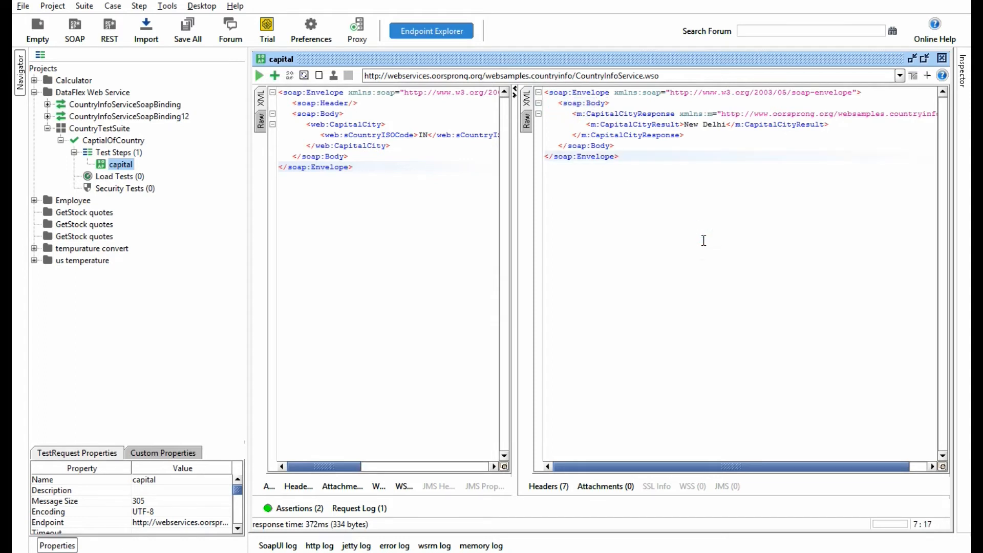
Step: Open a new Notepad window beside the response and begin an XPath with a slash
key("super+r")
key("Return")
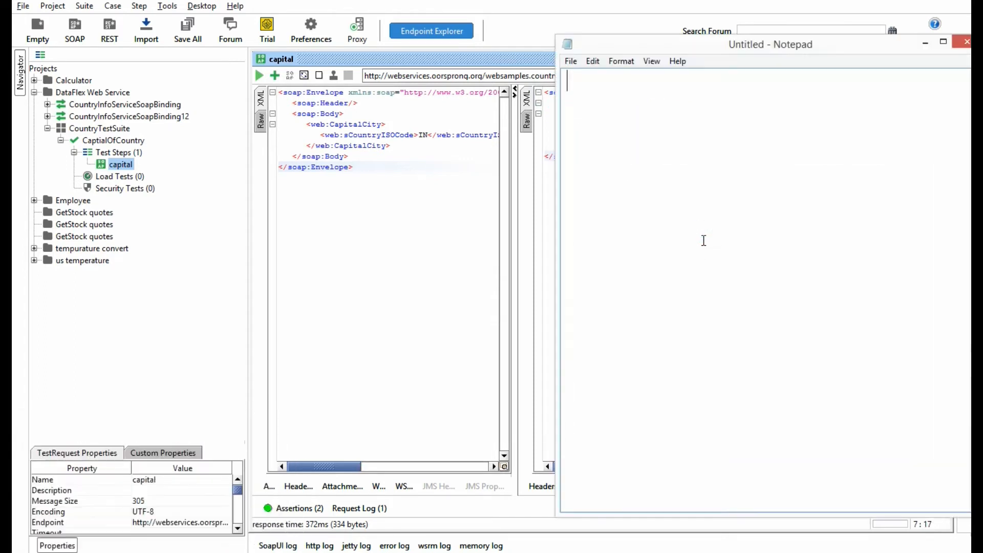
left_click_drag(711, 35, 306, 67)
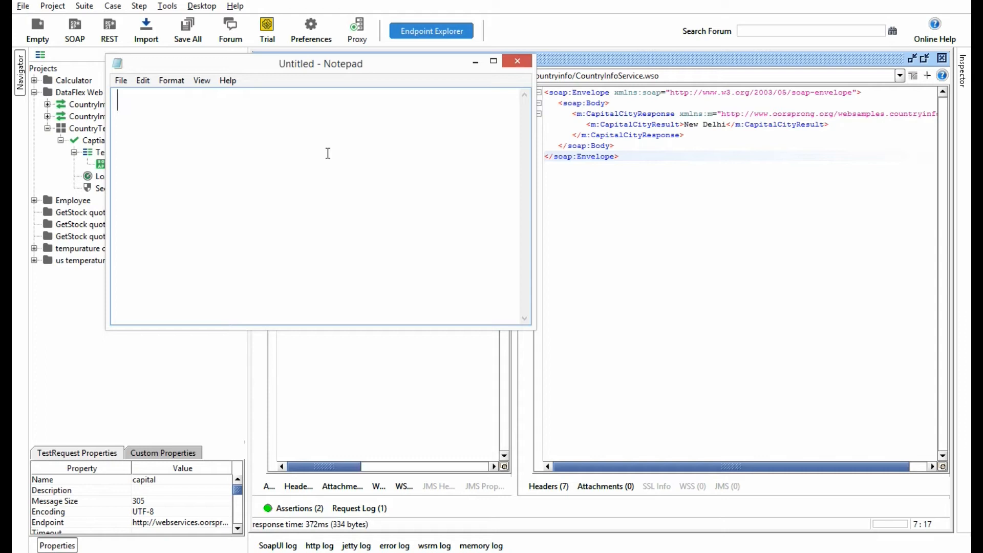
type("/")
Step: Copy soap:Envelope from the response and write /soap:Envelope/ in the empty Notepad document, enlarging its window below the response
left_click(641, 210)
left_click_drag(549, 92, 610, 96)
key("ctrl+c")
mouse_move(715, 533)
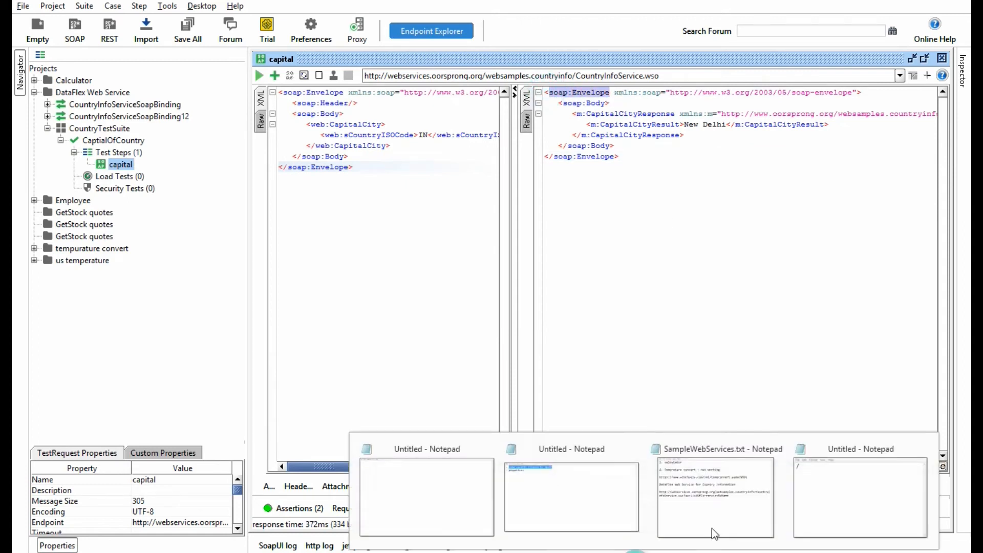
left_click(446, 467)
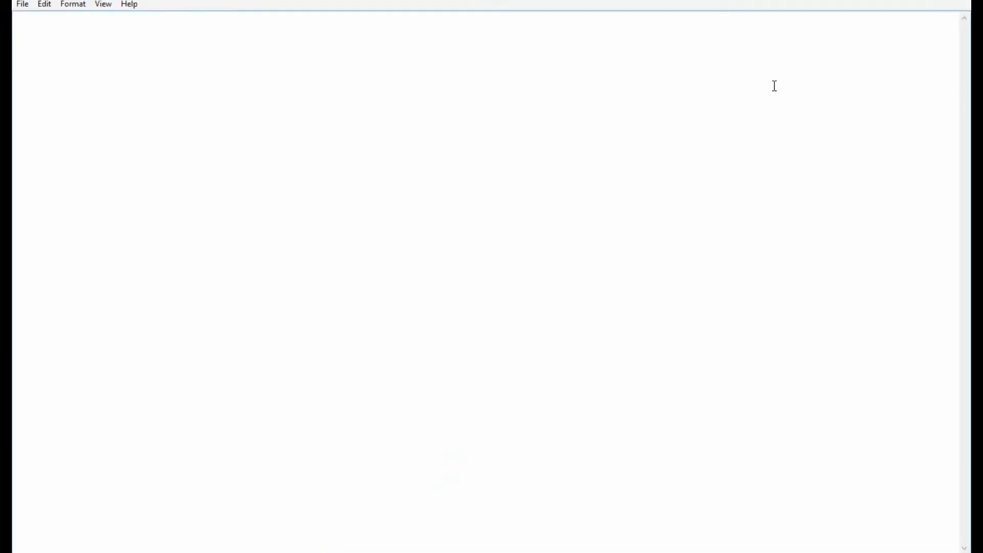
left_click(939, 1)
left_click_drag(637, 34, 640, 208)
type("/")
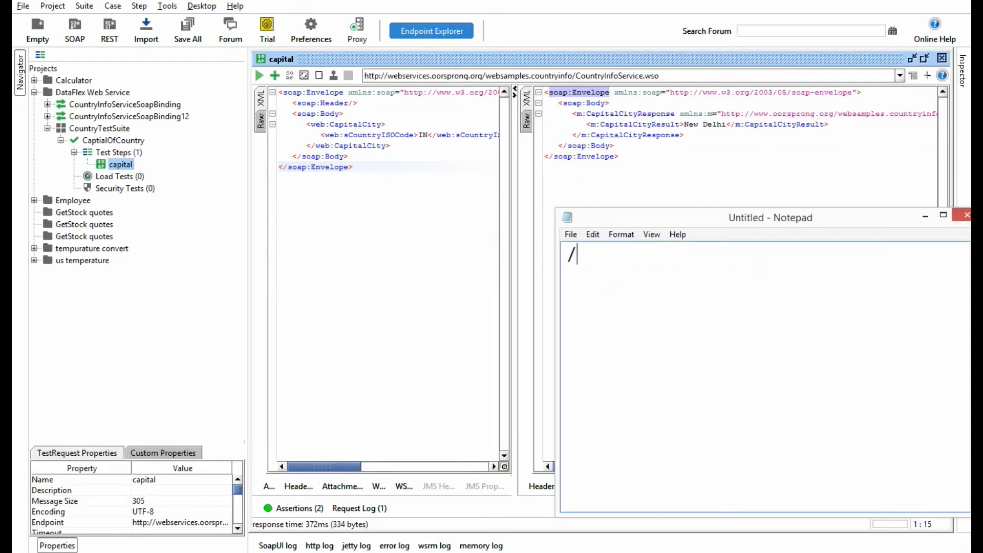
key("ctrl+v")
left_click_drag(556, 320, 139, 287)
type("/")
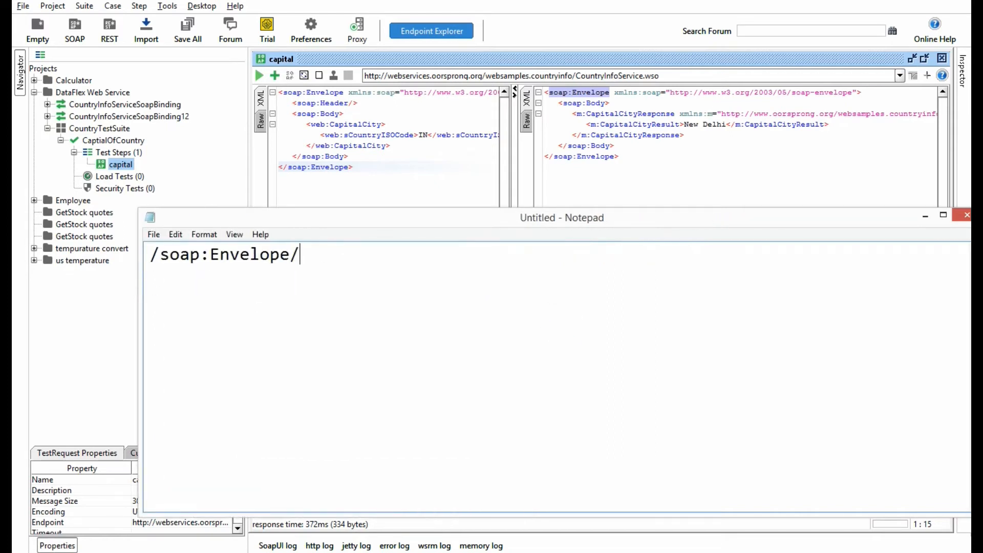
Step: Extend the XPath in Notepad with soap:Body/
key("ctrl+v")
key("BackSpace")
key("BackSpace")
key("BackSpace")
key("BackSpace")
key("BackSpace")
key("BackSpace")
key("BackSpace")
key("BackSpace")
type("Body/")
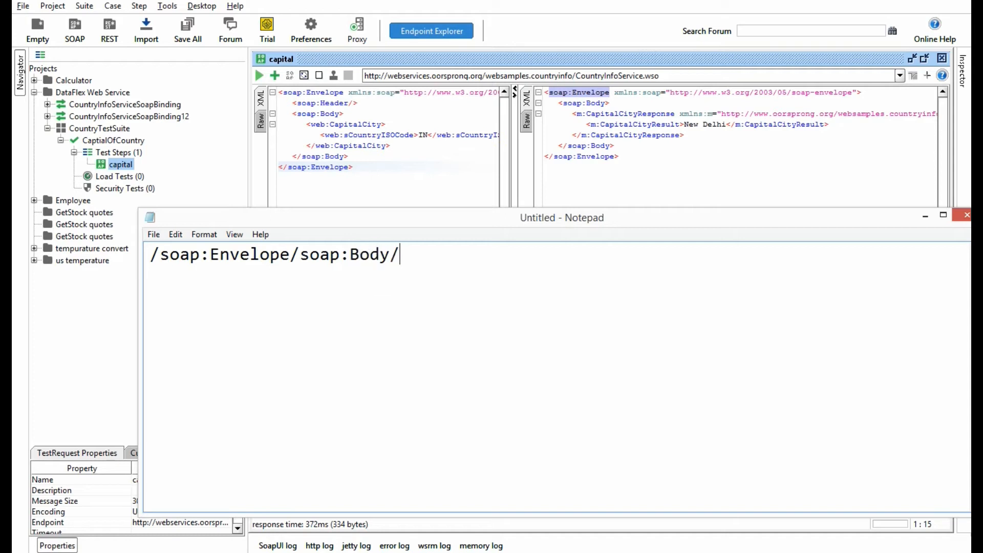
type("m:Capitalc")
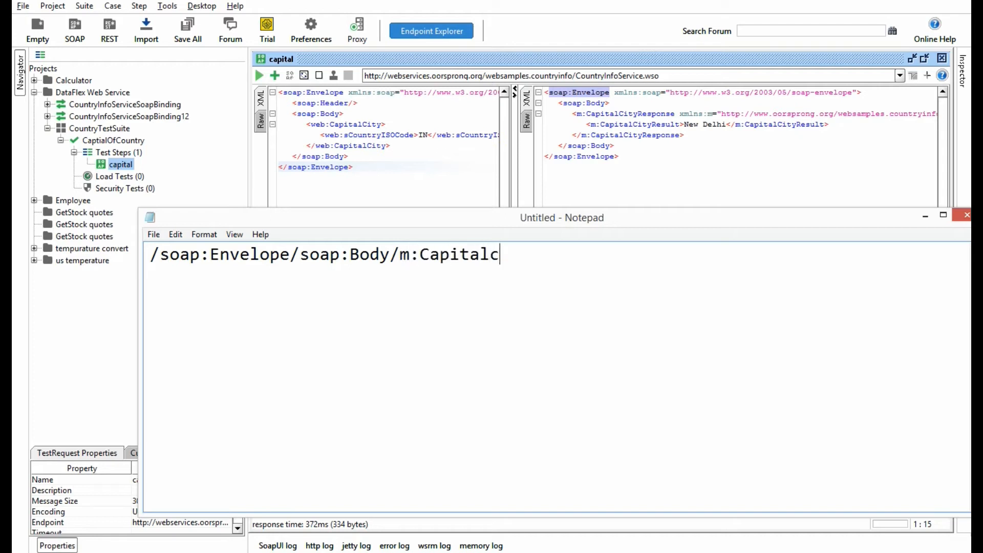
type("ityResponse")
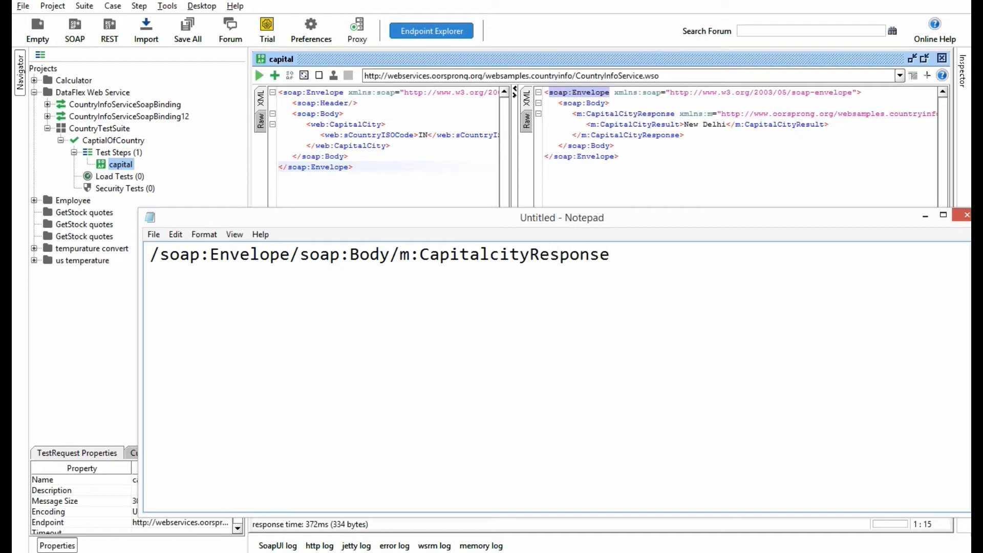
type("/m:CapitalCity")
Step: Complete the absolute XPath by appending m:CapitalcityResponse/m:CapitalCityResult
type("Result")
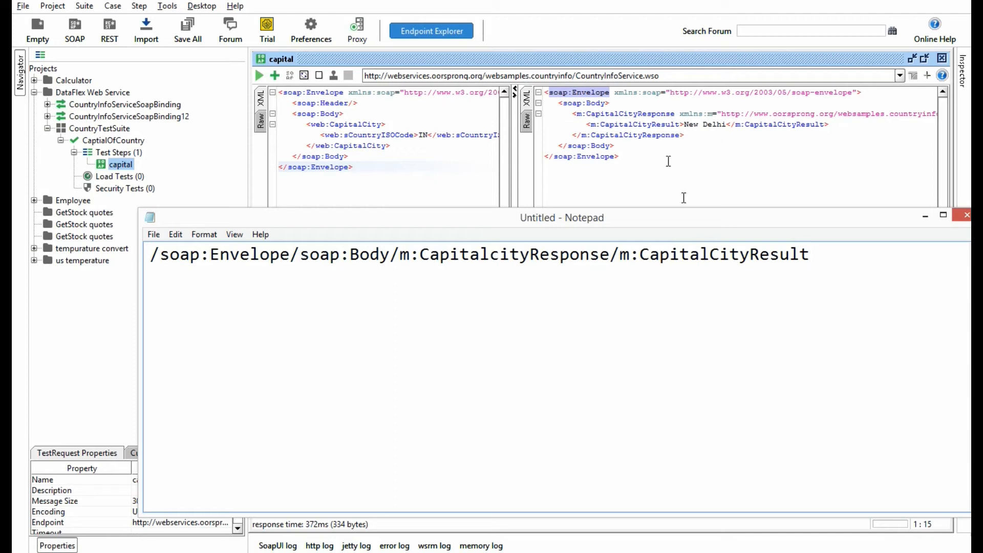
Step: Examine the m:CapitalCityResult element and the whole absolute XPath in Notepad
left_click_drag(622, 258, 814, 267)
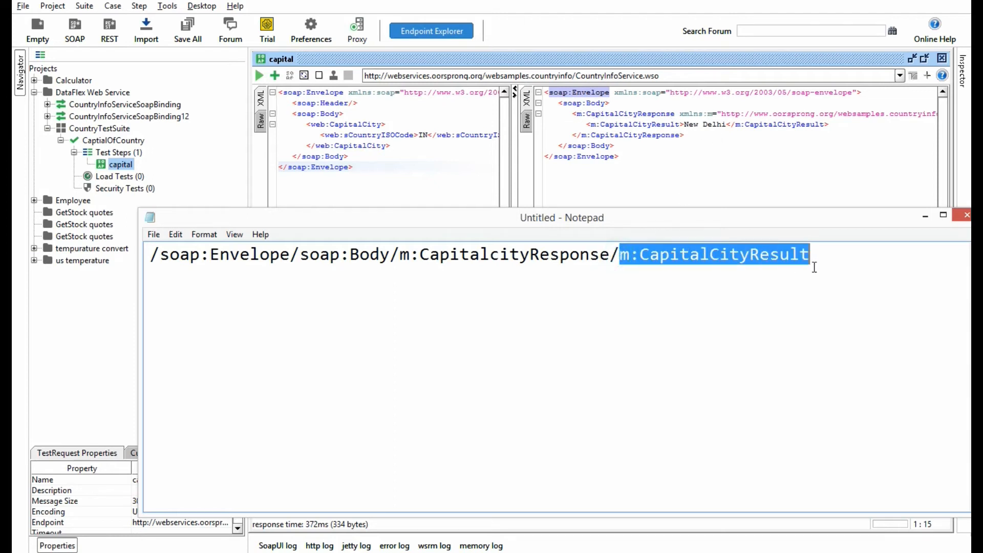
left_click(831, 262)
left_click_drag(159, 256, 848, 264)
Step: Write the relative XPath //m:CapitalCityResult two lines below the absolute one in Notepad, copying the element name from it
left_click(849, 255)
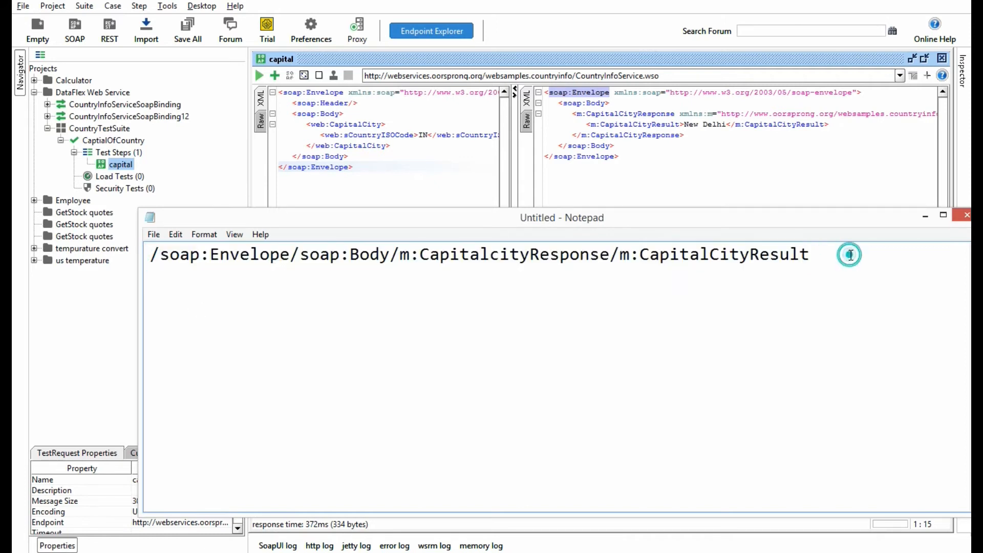
key("Return")
key("Return")
type("//")
left_click_drag(621, 254, 855, 266)
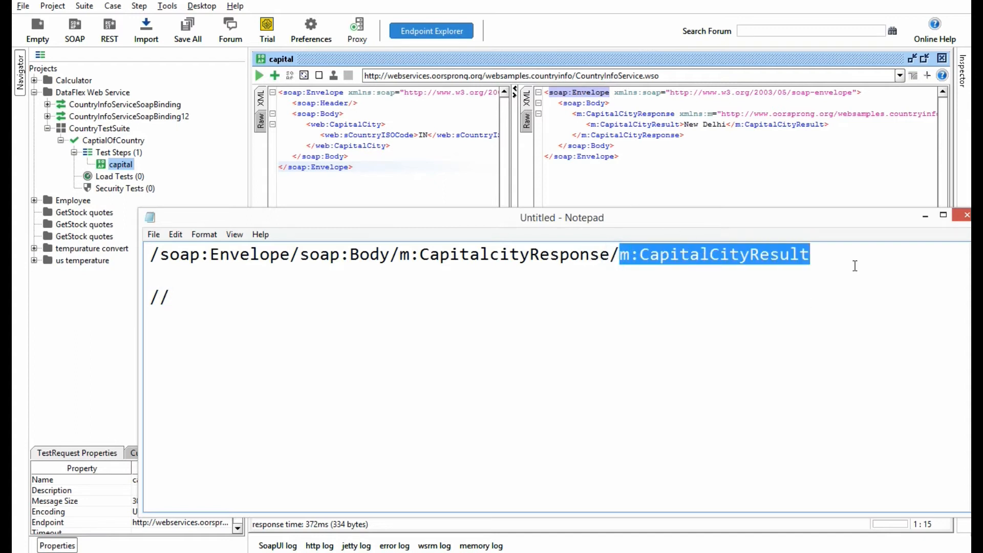
key("ctrl+c")
left_click(193, 287)
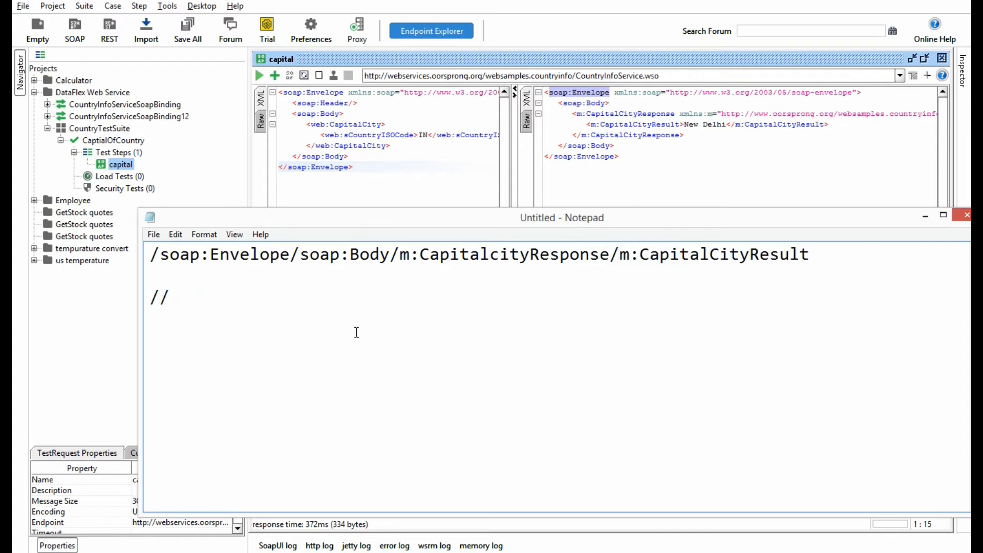
key("ctrl+v")
left_click_drag(375, 297, 149, 297)
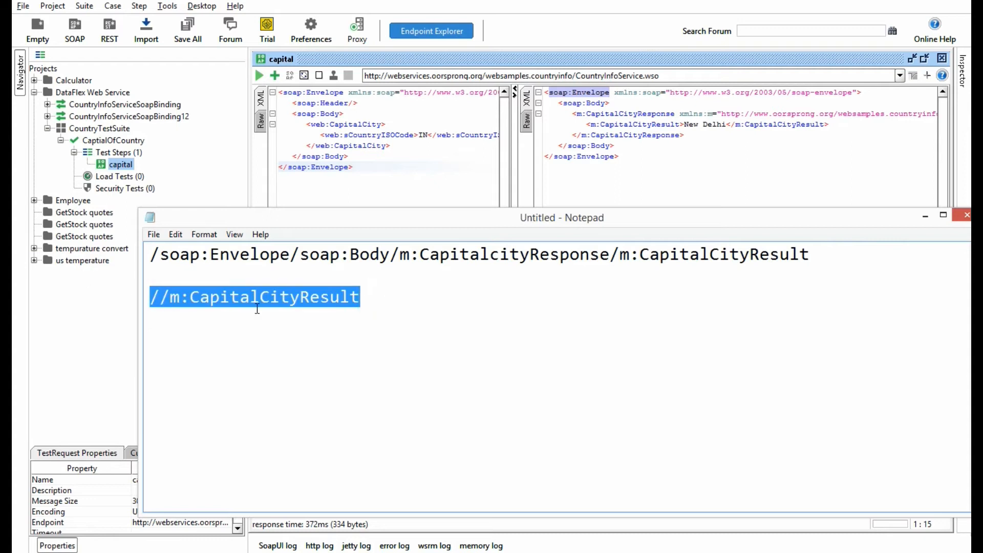
Step: Declare the namespaces in SoapUI's existing XPath Match assertion, add //m:CapitalCityResult as the expression and save it
left_click(609, 129)
mouse_move(587, 126)
left_mouse_down()
mouse_move(681, 130)
mouse_move(591, 127)
left_mouse_up()
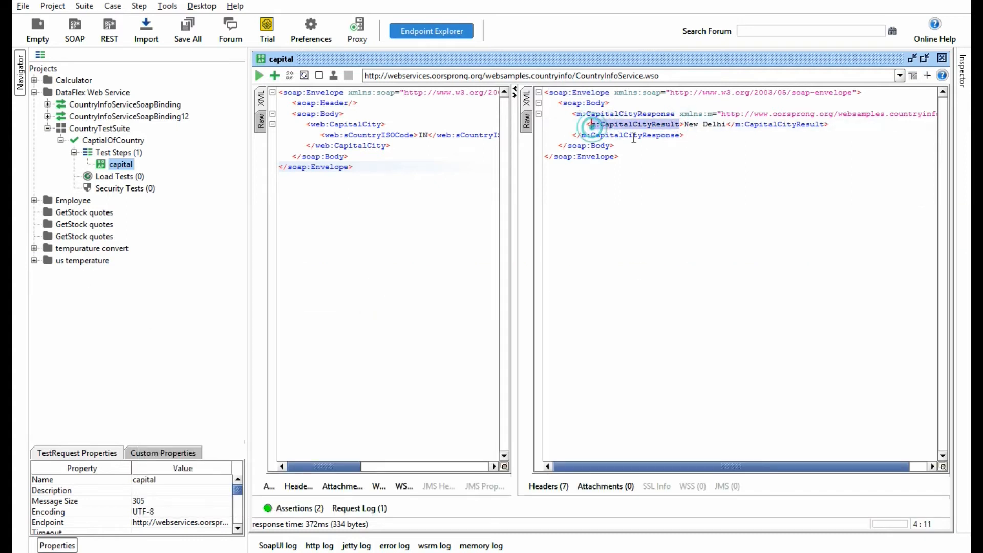
left_click(316, 509)
double_click(321, 389)
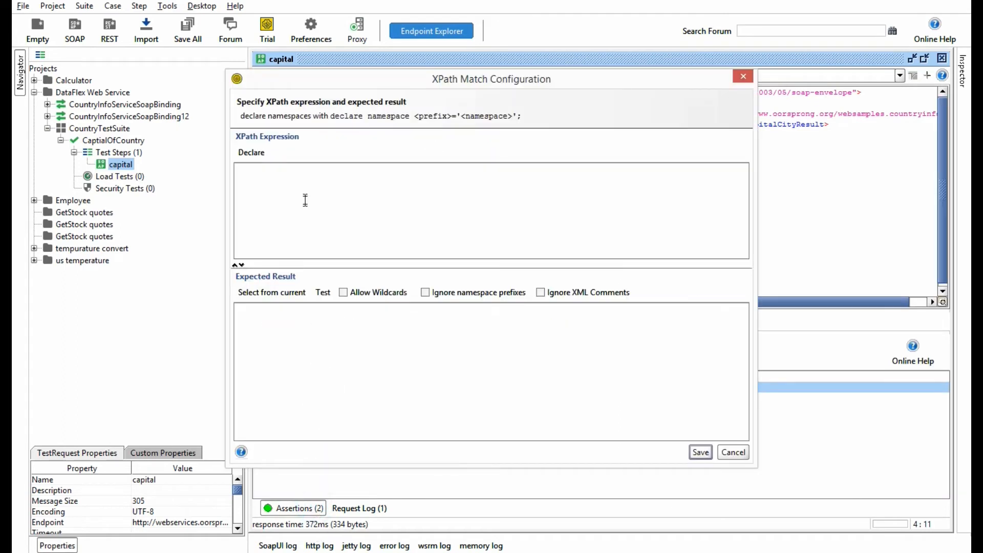
left_click(250, 153)
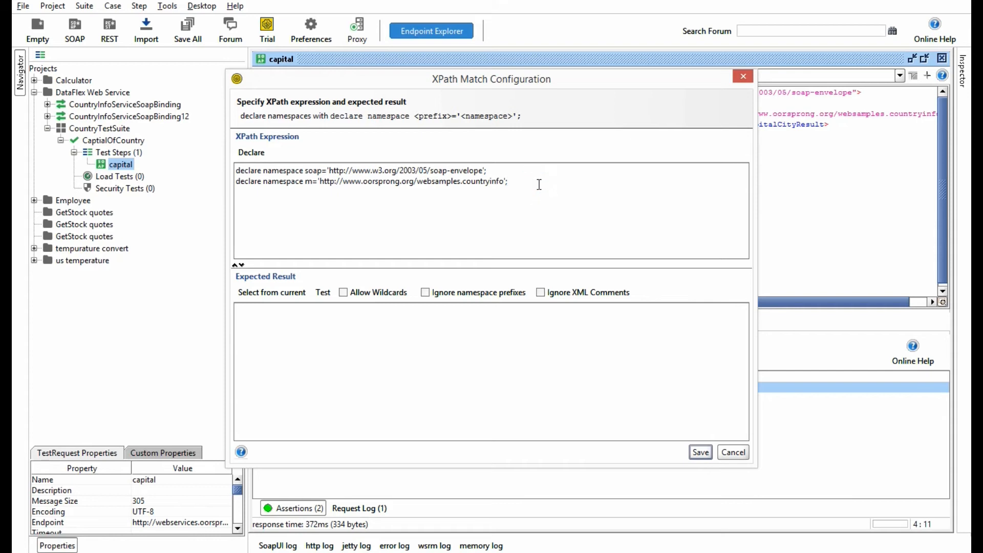
key("ctrl+v")
type("//")
left_click_drag(579, 85, 344, 76)
left_click(604, 176)
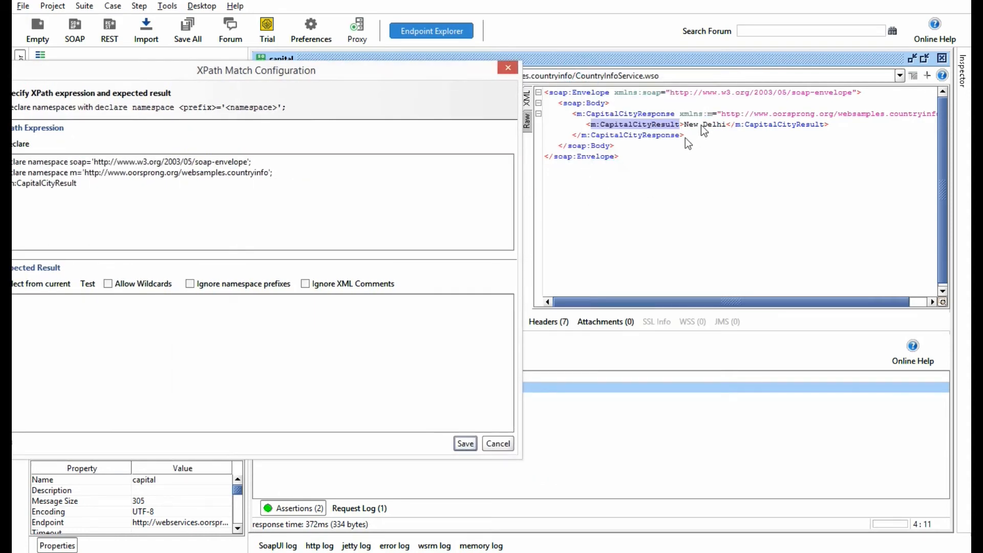
left_click(471, 443)
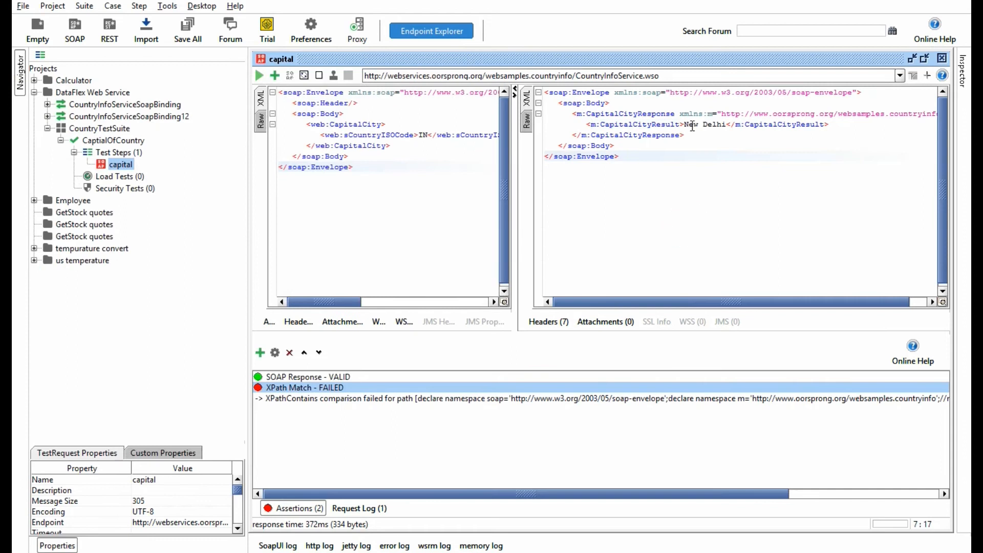
Step: Set the XPath Match assertion's expected result to New Delhi copied from the response, test it and save
left_click_drag(685, 124, 726, 124)
key("ctrl+c")
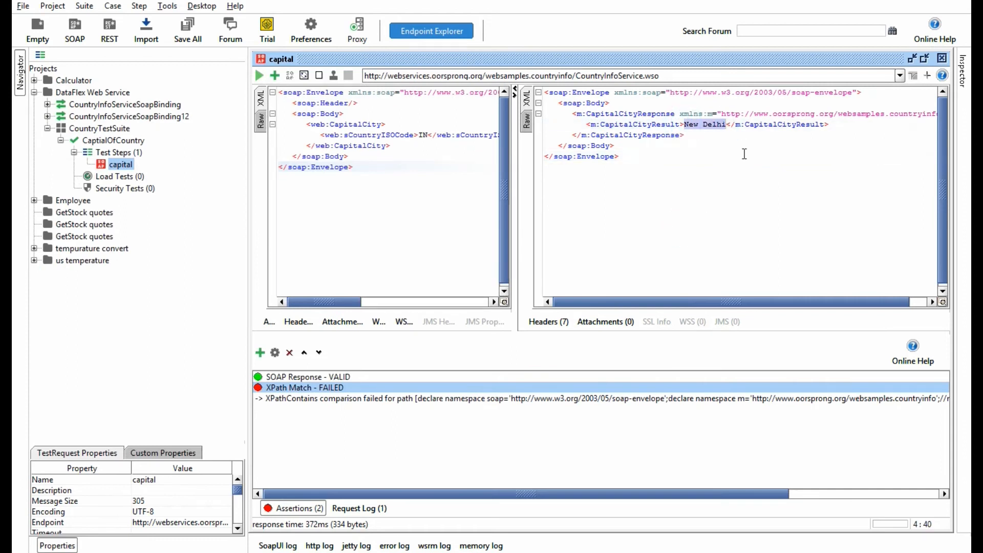
double_click(334, 395)
left_click(316, 336)
key("ctrl+v")
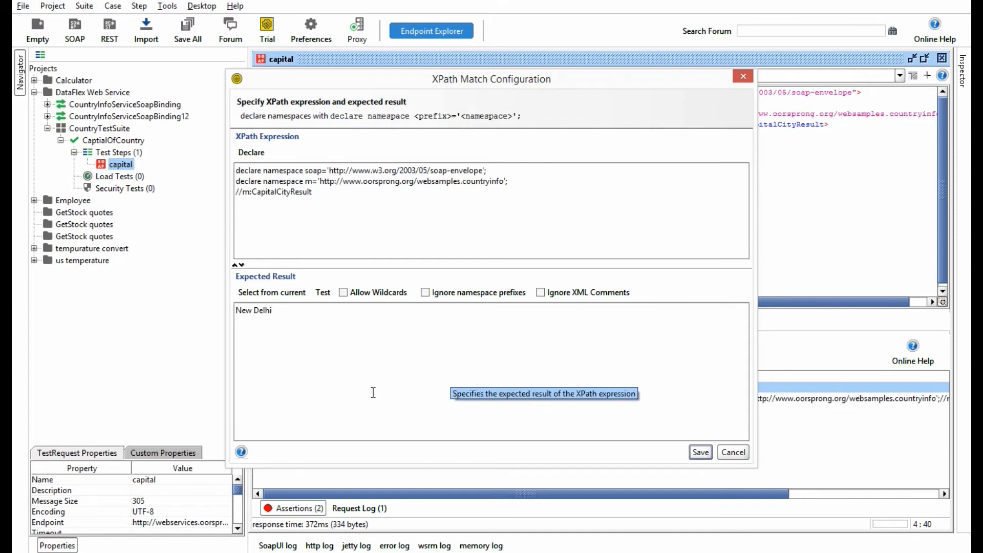
left_click(323, 292)
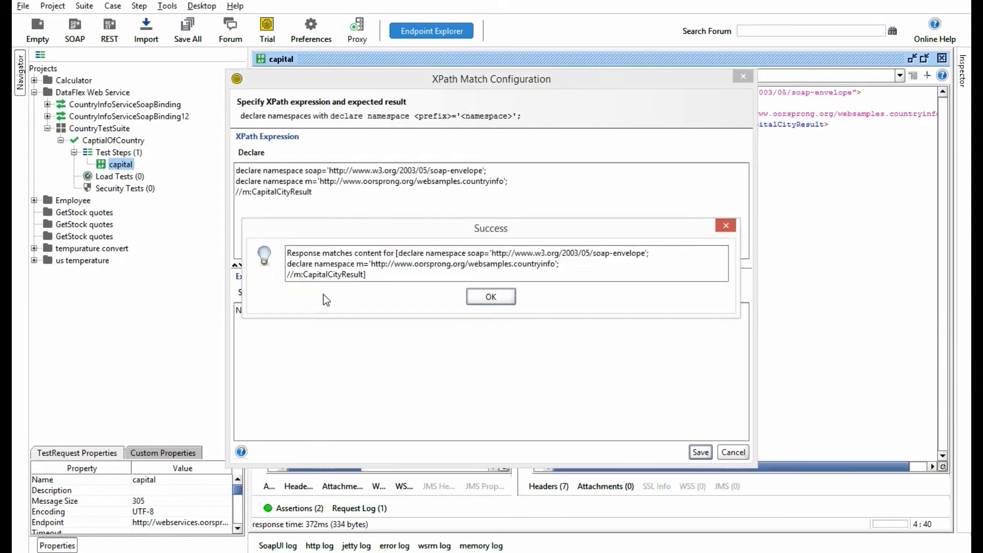
left_click(490, 297)
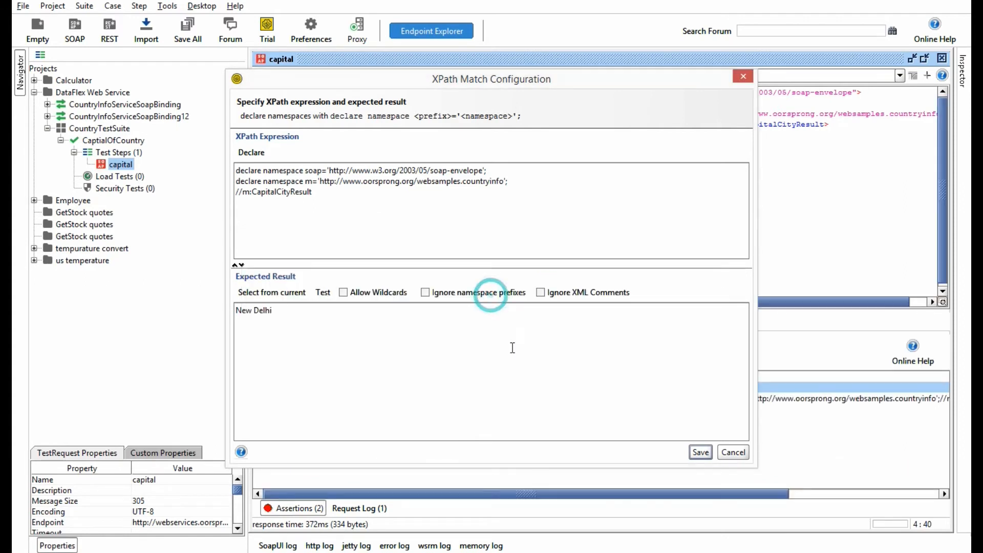
left_click(700, 452)
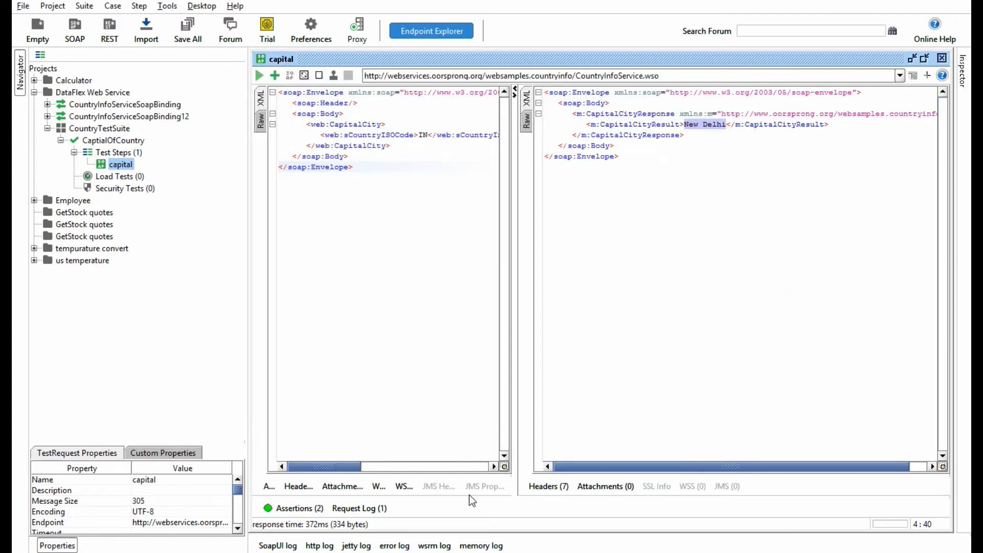
Step: Try New Delhi1 as the XPath Match assertion's expected result, test it and save the configuration
left_click(293, 508)
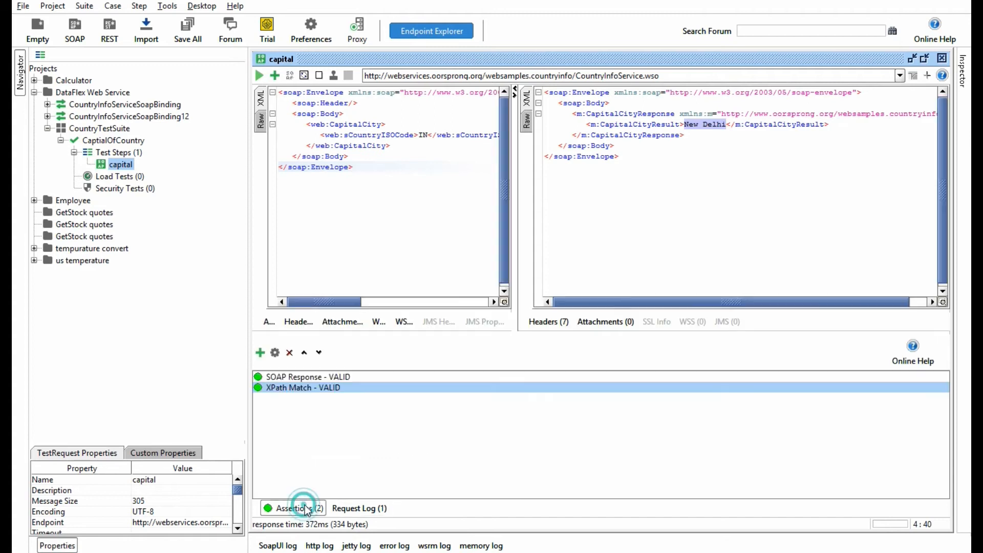
double_click(304, 389)
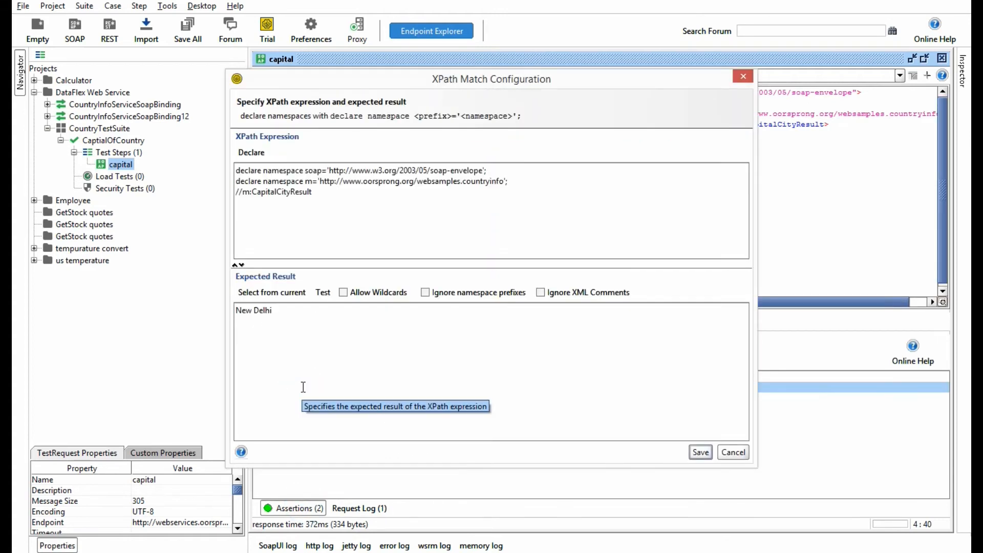
left_click(294, 309)
type("1")
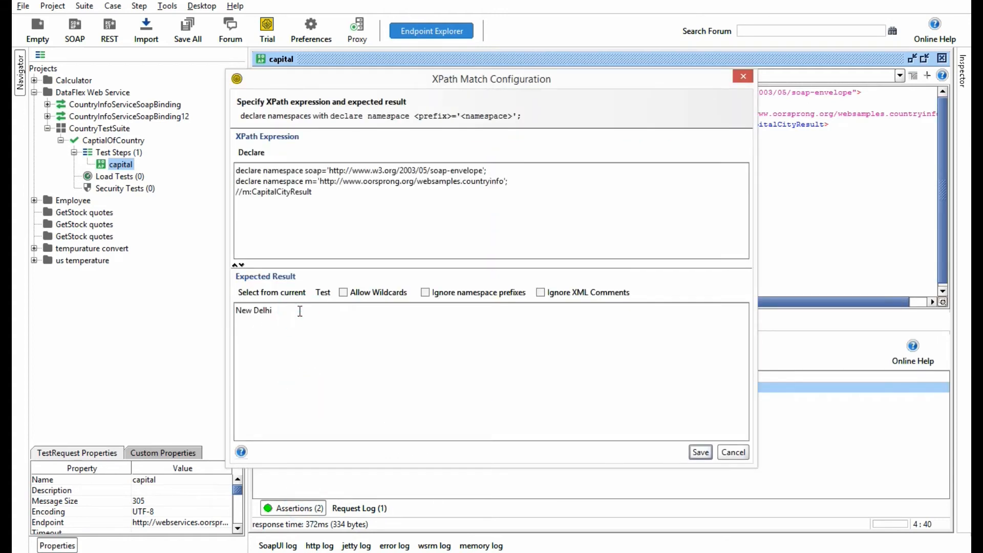
left_click(323, 292)
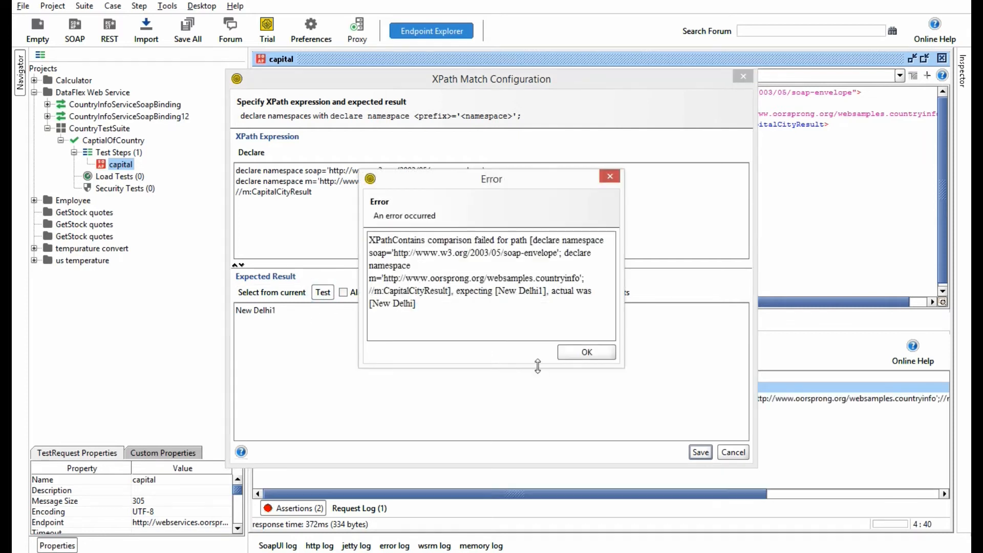
left_click(601, 356)
left_click(700, 451)
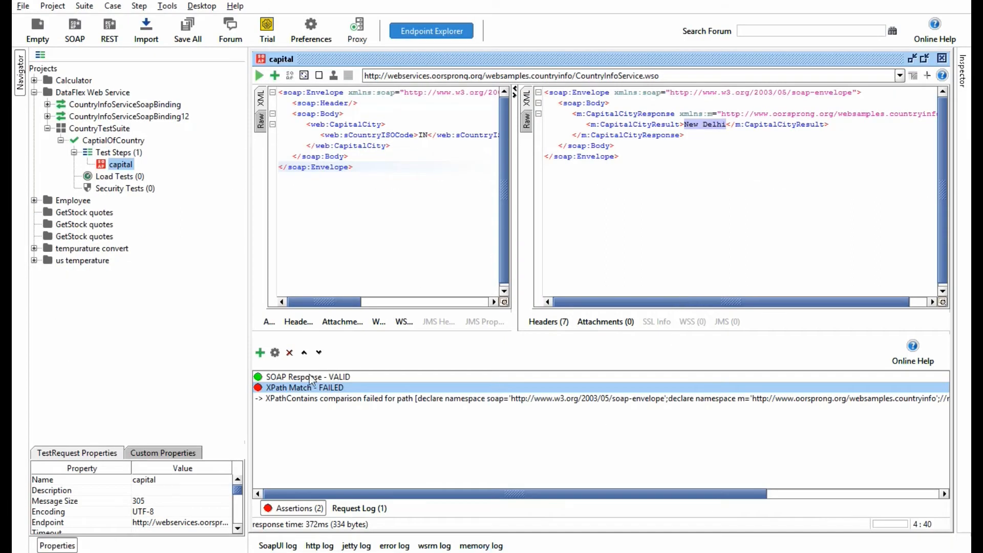
Step: Restore the XPath Match assertion's expected result to New Delhi and save it
double_click(292, 387)
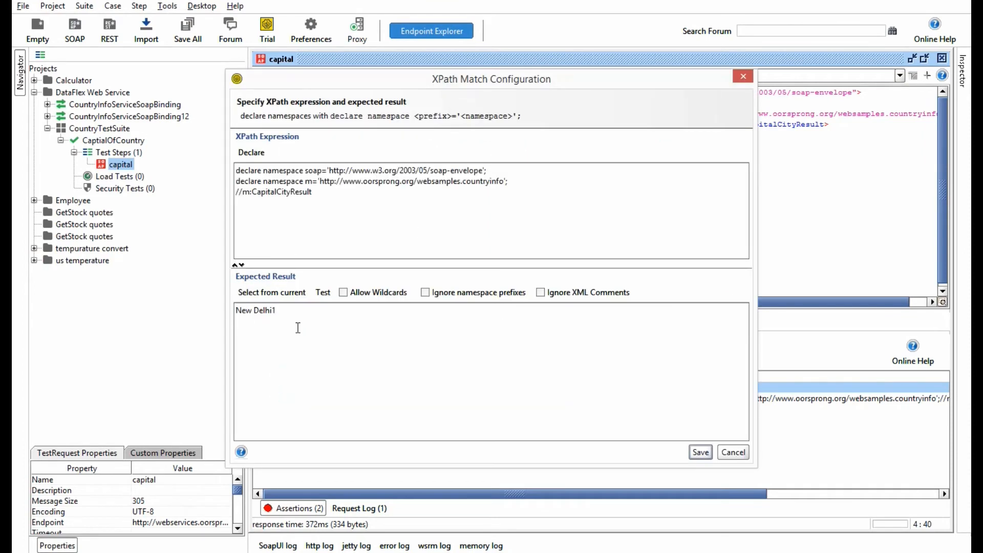
left_click(310, 312)
key("BackSpace")
left_click(700, 452)
Step: Copy m:CapitalCityResult from the response and add a second XPath Match assertion named nodeExistance
left_click_drag(591, 125, 679, 126)
key("ctrl+c")
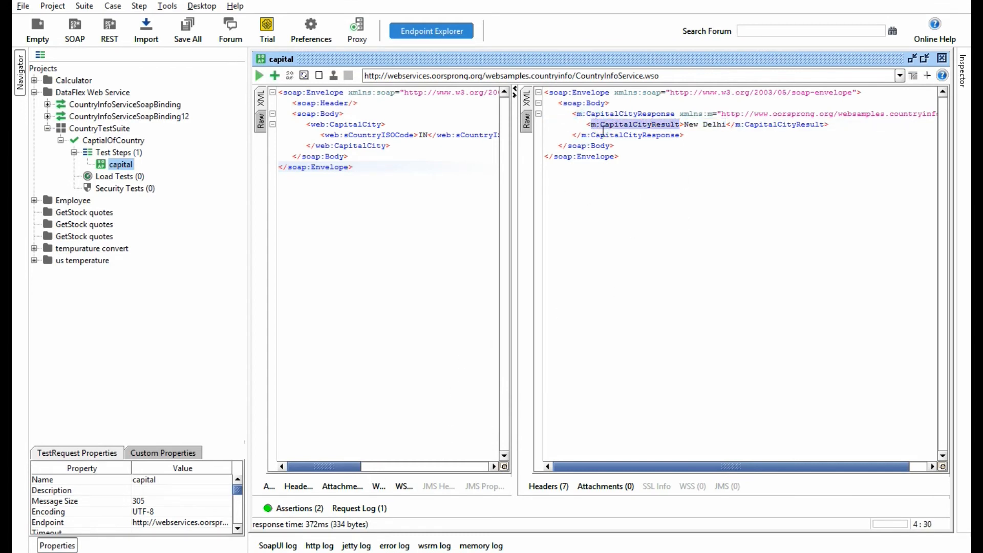
left_click(275, 76)
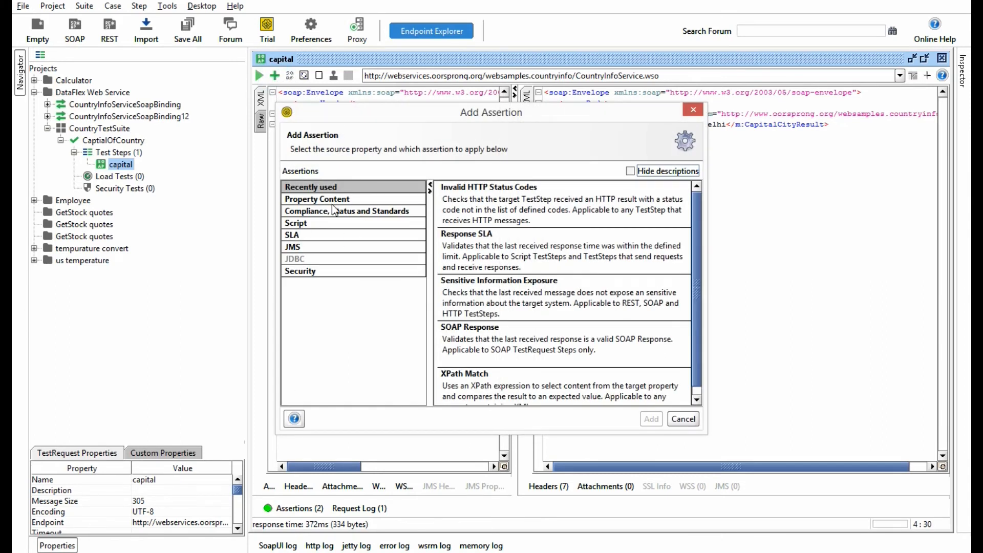
left_click(349, 197)
scroll(686, 284, "down", 4)
double_click(506, 334)
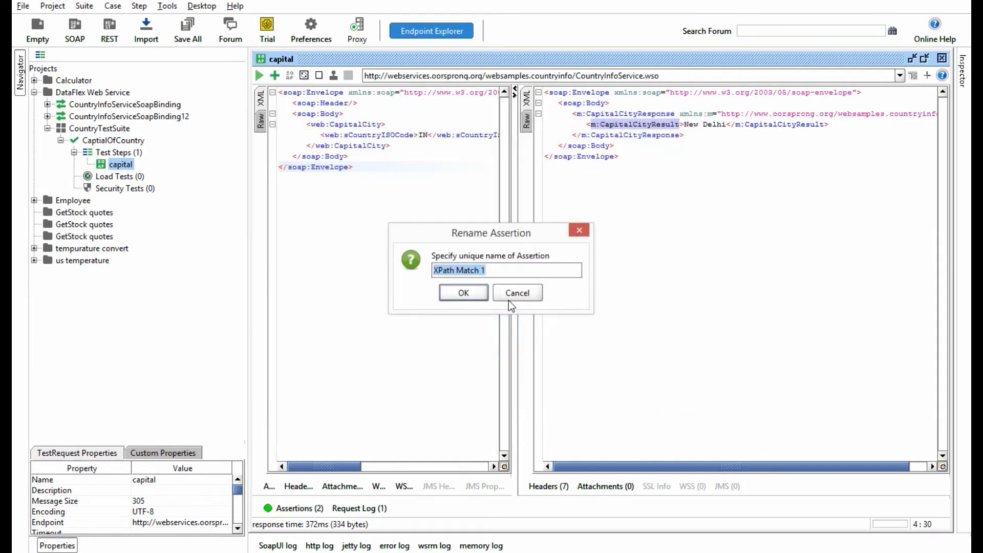
type("nodeExi")
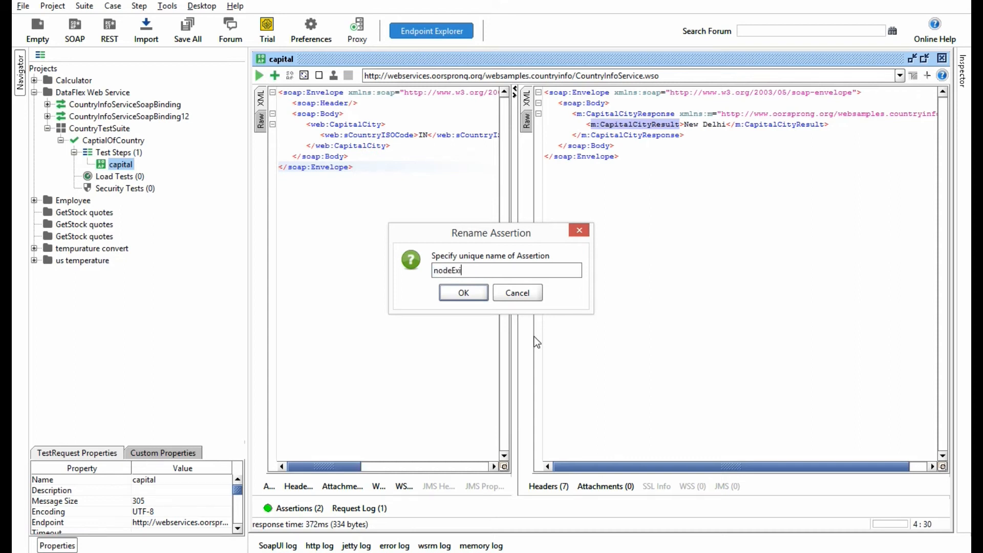
type("stance")
left_click(463, 292)
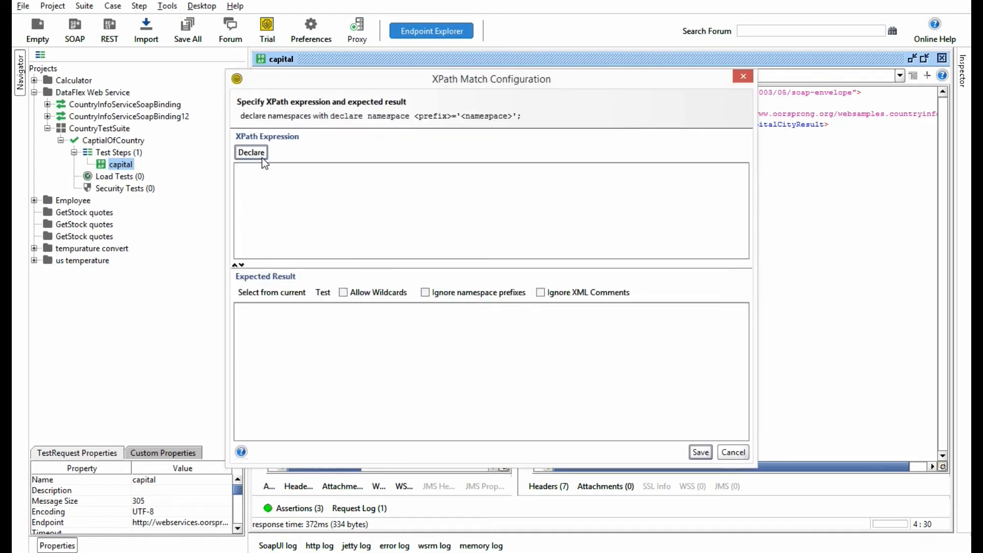
Step: Declare the namespaces for nodeExistance and enter exists(//m:CapitalCityResult) as its XPath expression
left_click(251, 152)
key("ctrl+v")
left_click(238, 201)
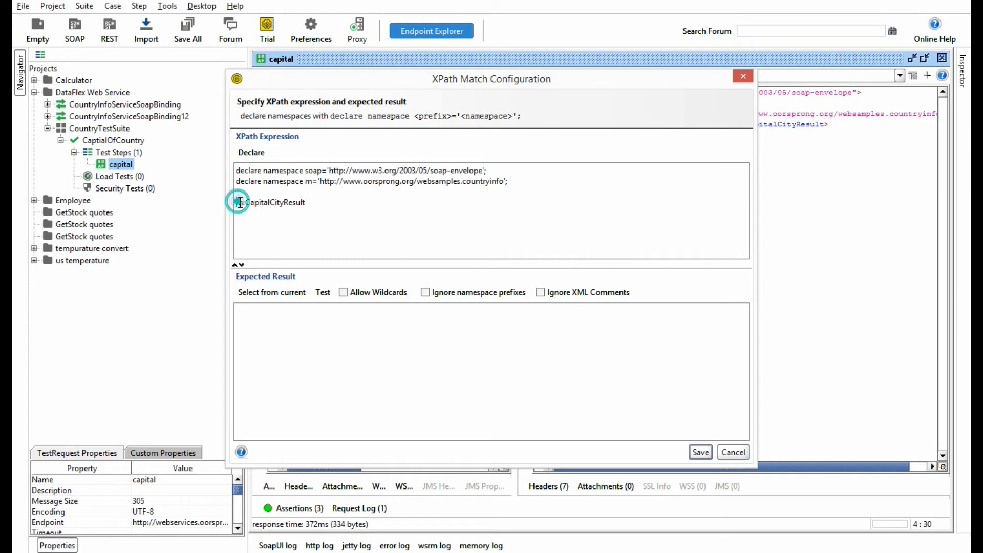
type("//")
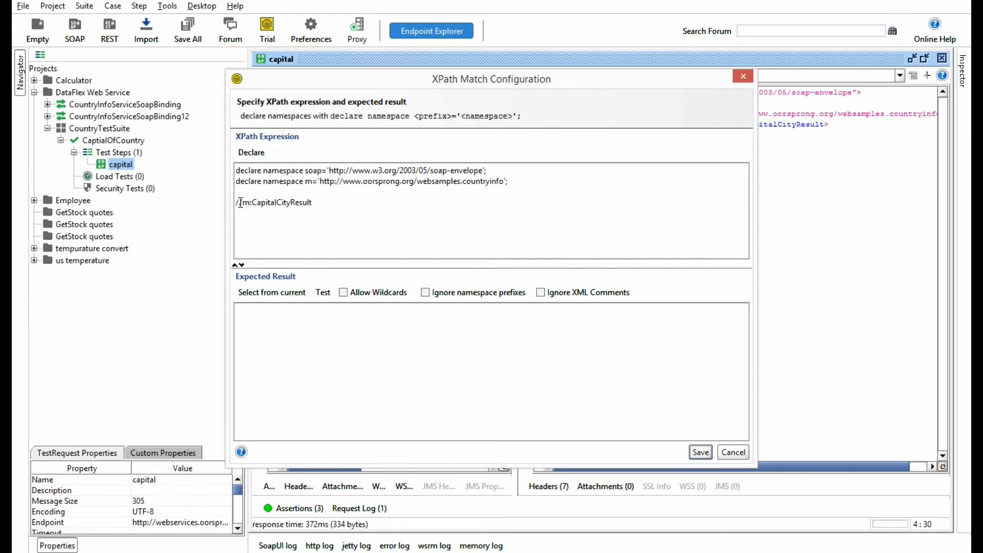
type("exi")
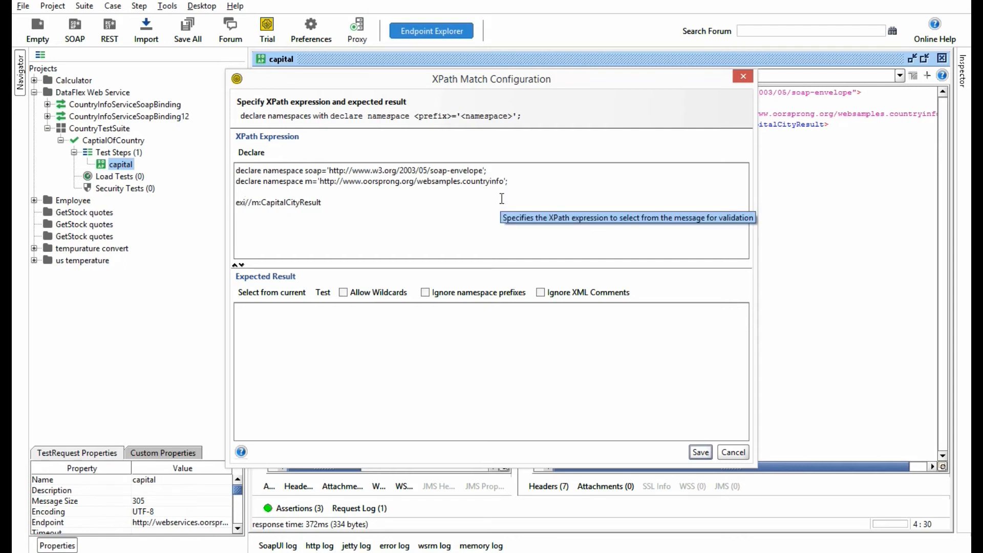
type("sts(")
left_click(338, 203)
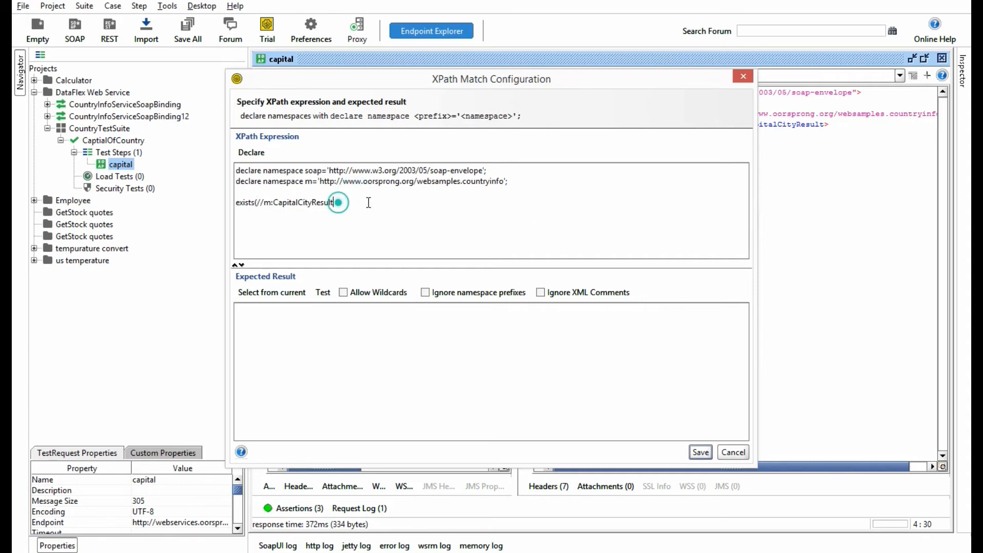
Step: Set the expected result of nodeExistance to true and test the assertion against the response
left_click(321, 325)
type("true")
key("BackSpace")
left_click(322, 292)
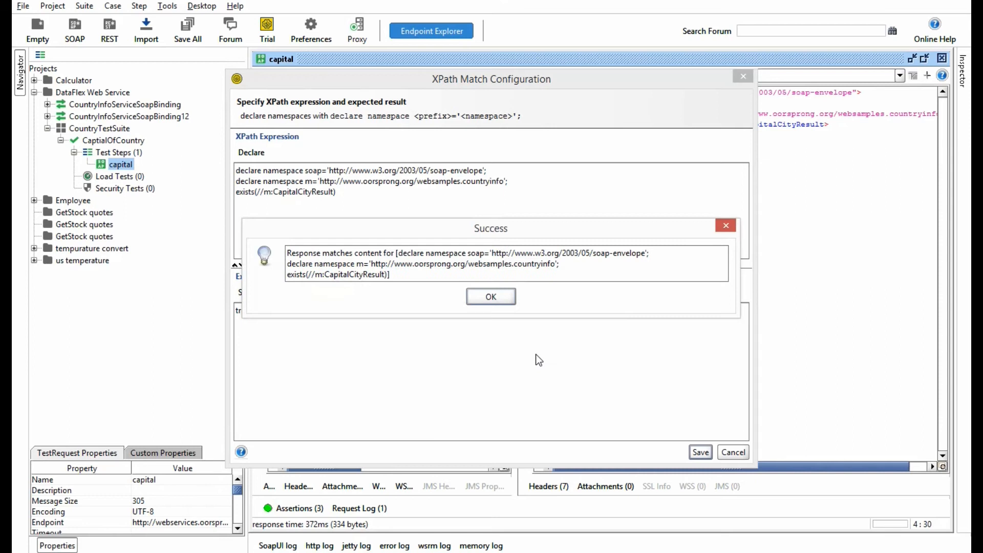
left_click(487, 297)
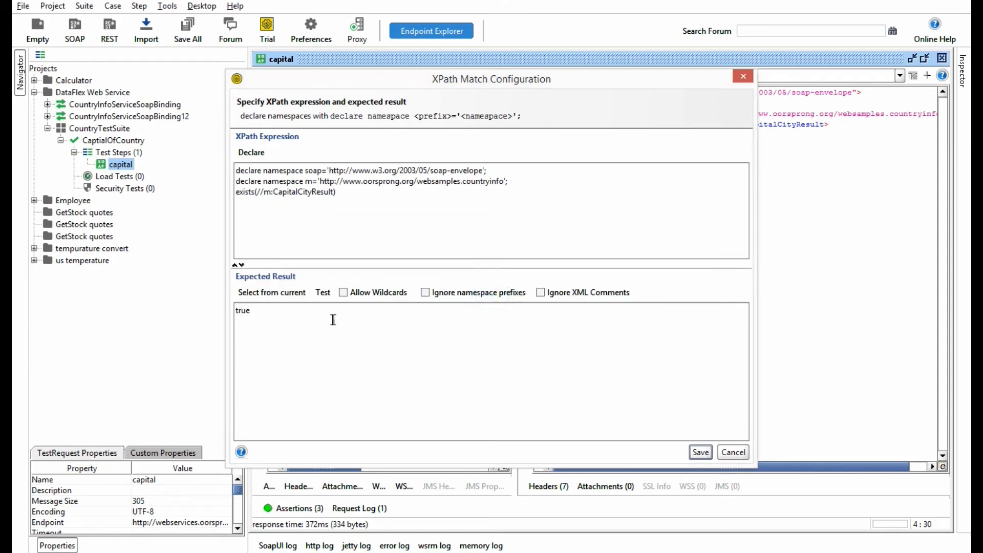
Step: Test the nodeExistance assertion with its expression shortened to exists(//m:CapitalCityResul)
left_click(333, 191)
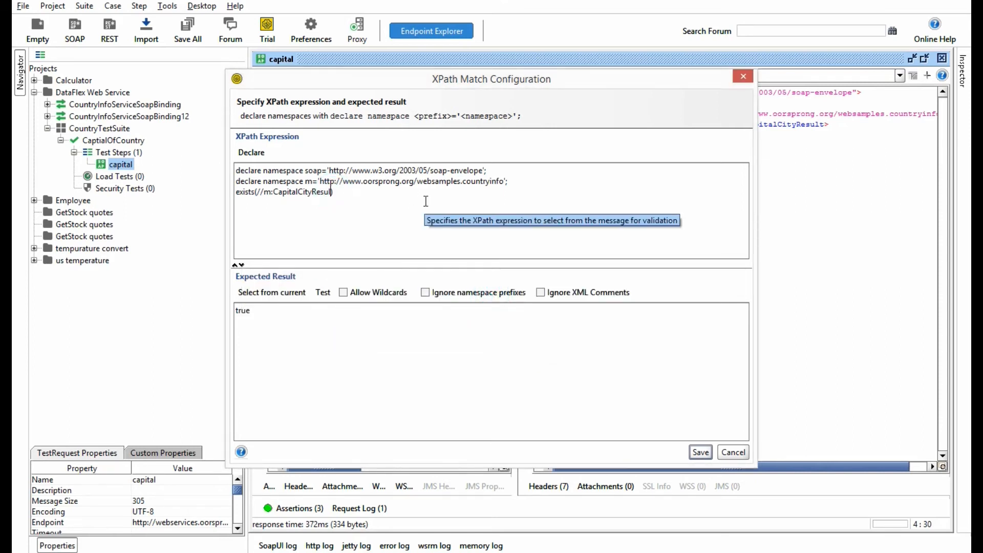
left_click(324, 296)
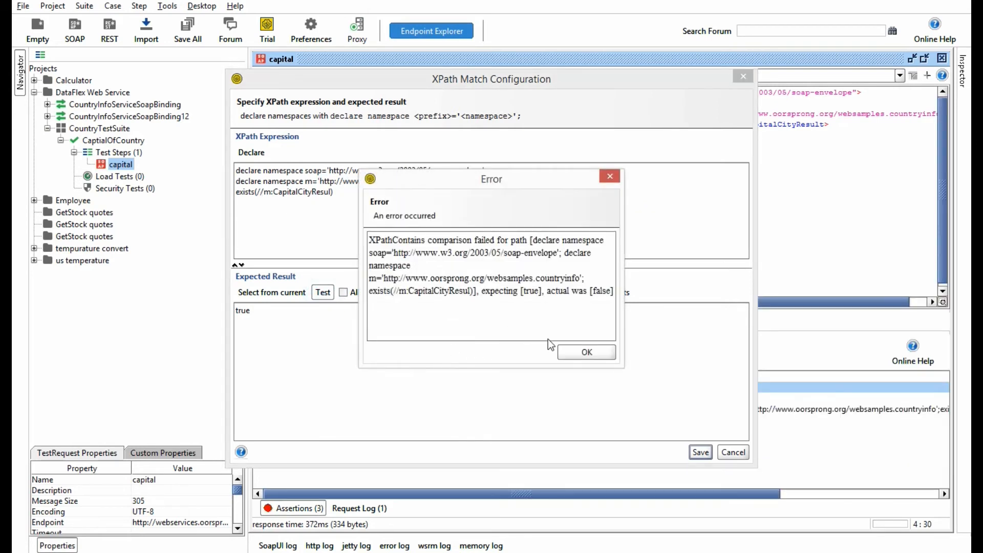
left_click(587, 352)
Step: Restore the nodeExistance expression to exists(//m:CapitalCityResult) and save the assertion
left_click(330, 193)
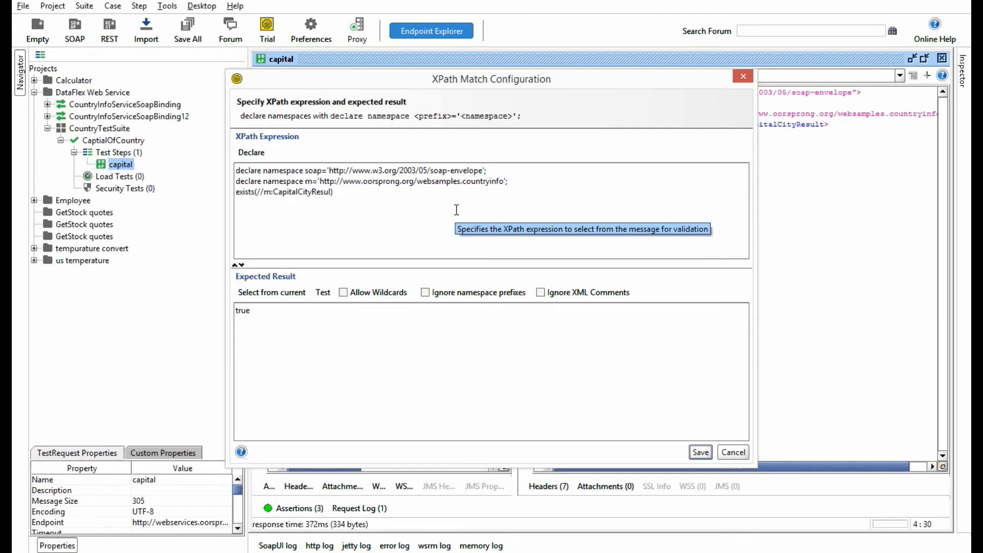
left_click(700, 452)
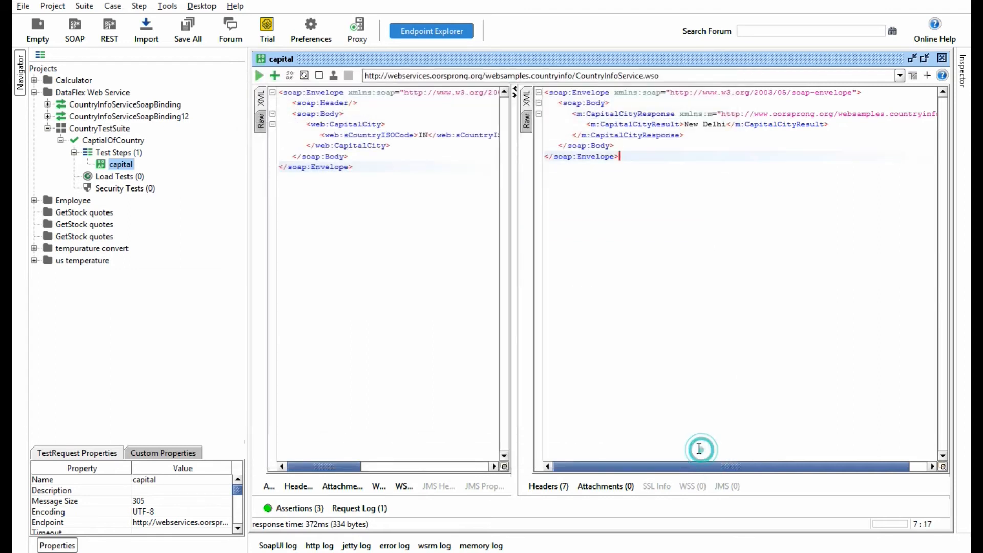
Step: Add another XPath Match assertion to the capital request and name it countNodes
left_click(302, 507)
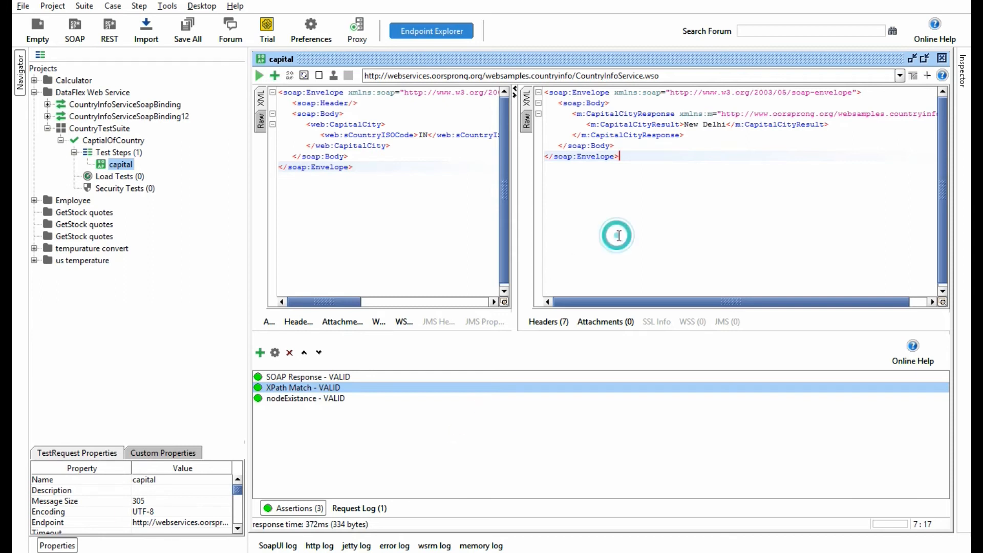
left_click(260, 352)
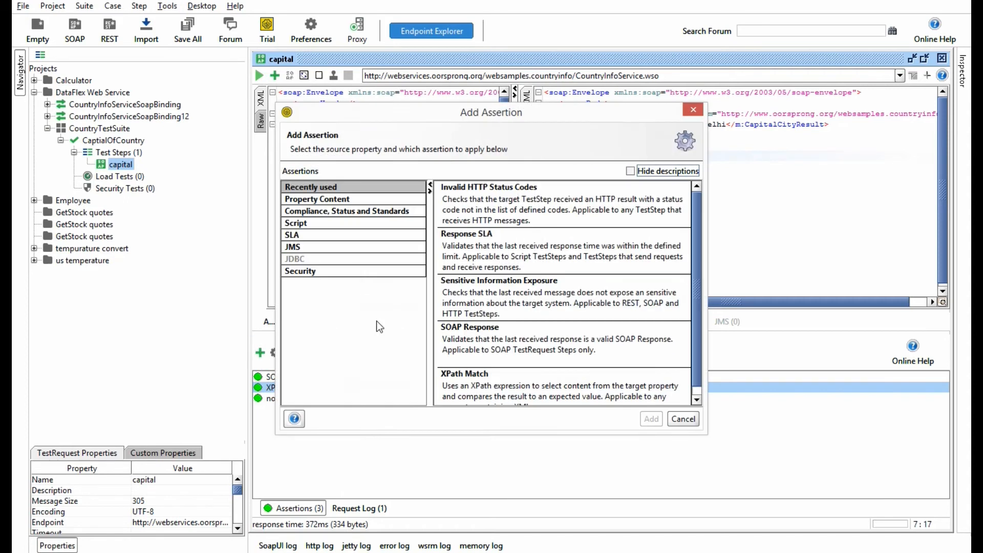
left_click(330, 200)
scroll(695, 232, "down", 5)
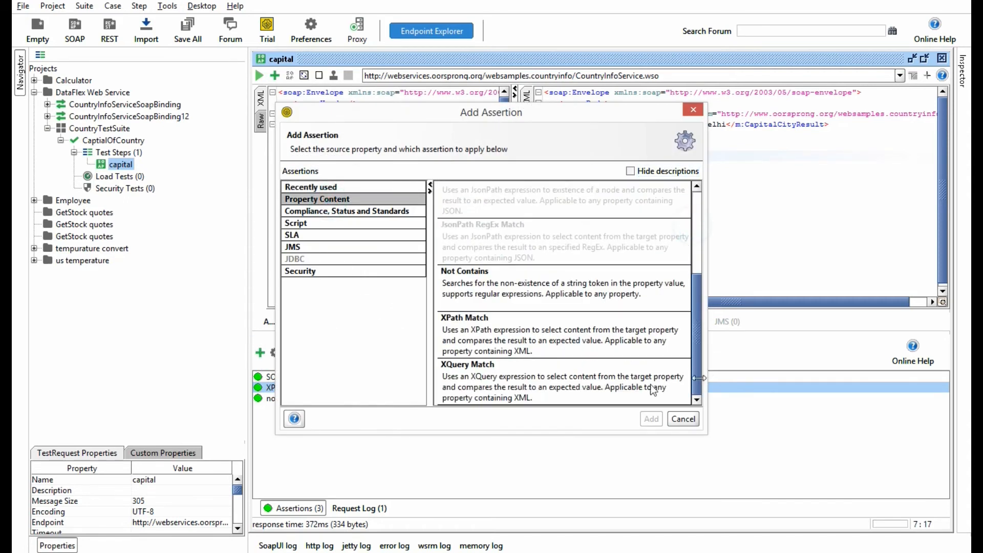
double_click(491, 324)
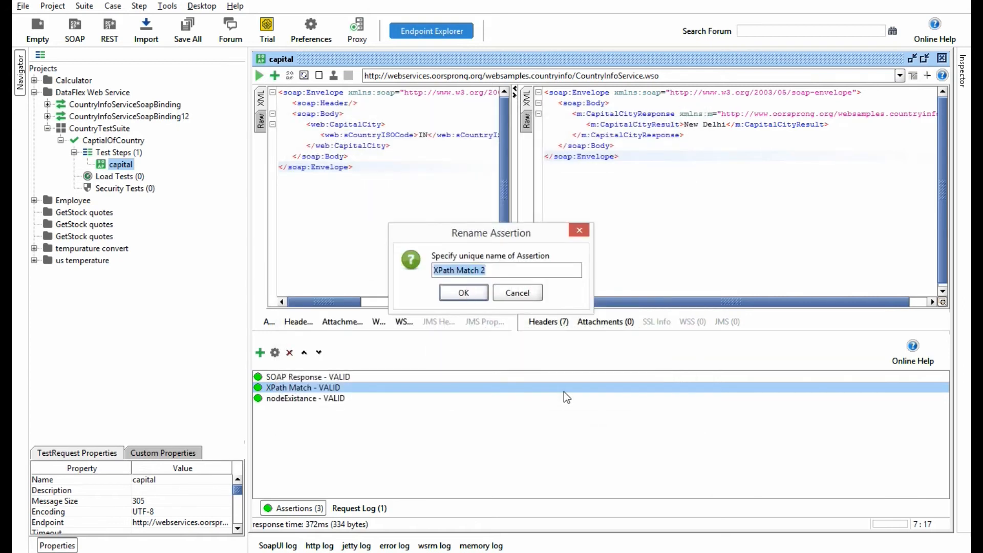
type("countNodes")
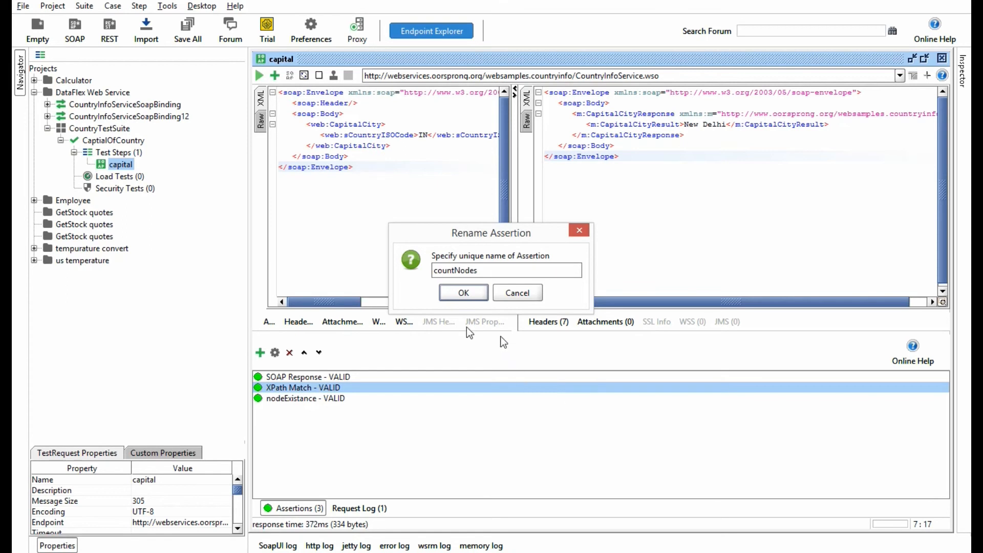
left_click(463, 292)
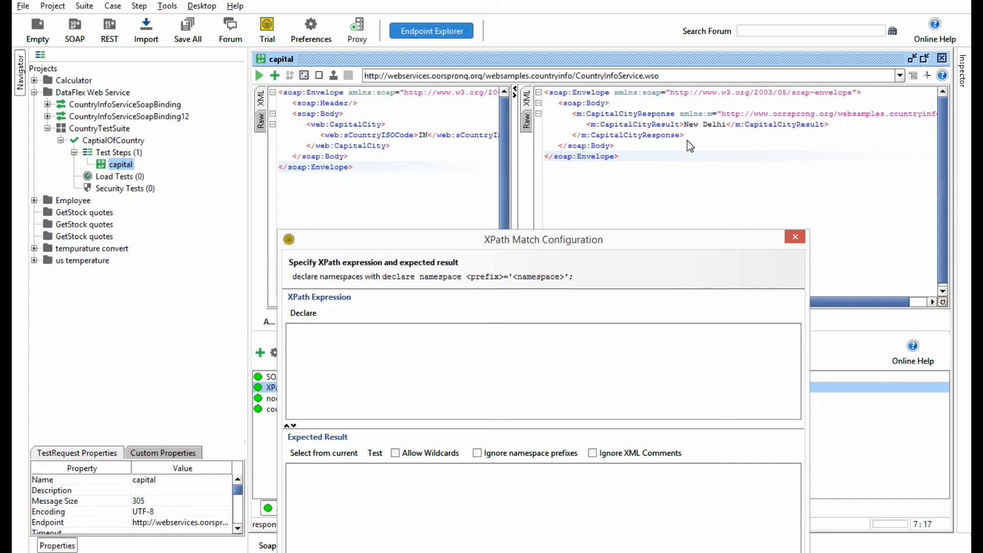
Step: Declare the namespaces for countNodes and enter count(//m:CapitalCityResult) as its XPath expression
left_click(294, 315)
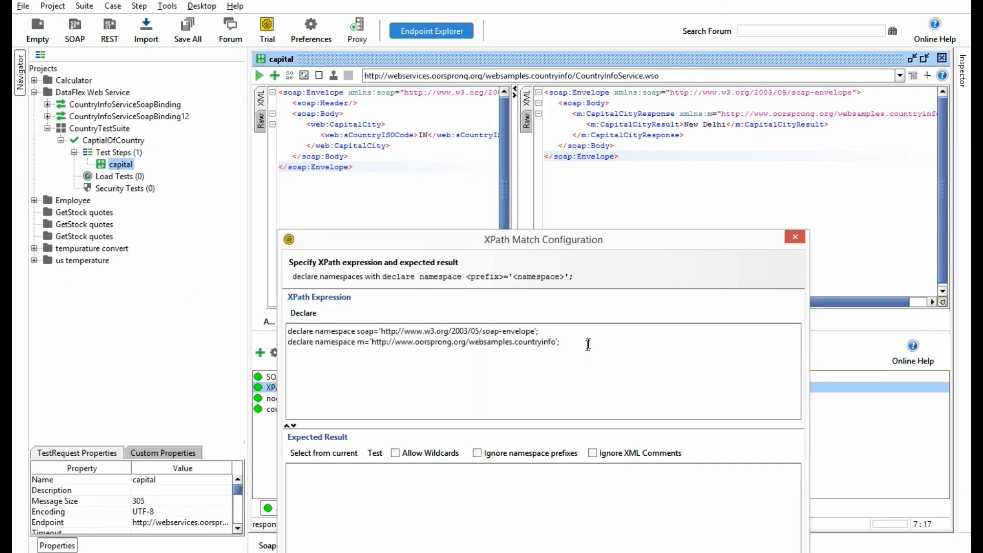
type("coutnt")
key("BackSpace")
key("BackSpace")
key("BackSpace")
key("BackSpace")
type("nt")
key("Right")
type("\"\"")
key("BackSpace")
key("Delete")
type("//m:CapitalCityResult")
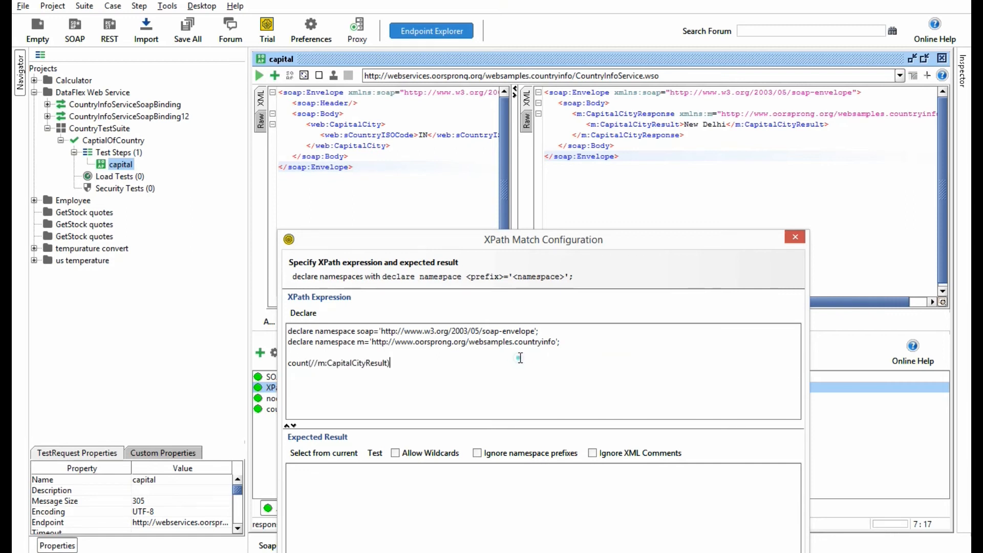
Step: Set the expected result of countNodes to 1 and test the assertion against the response
left_click(324, 497)
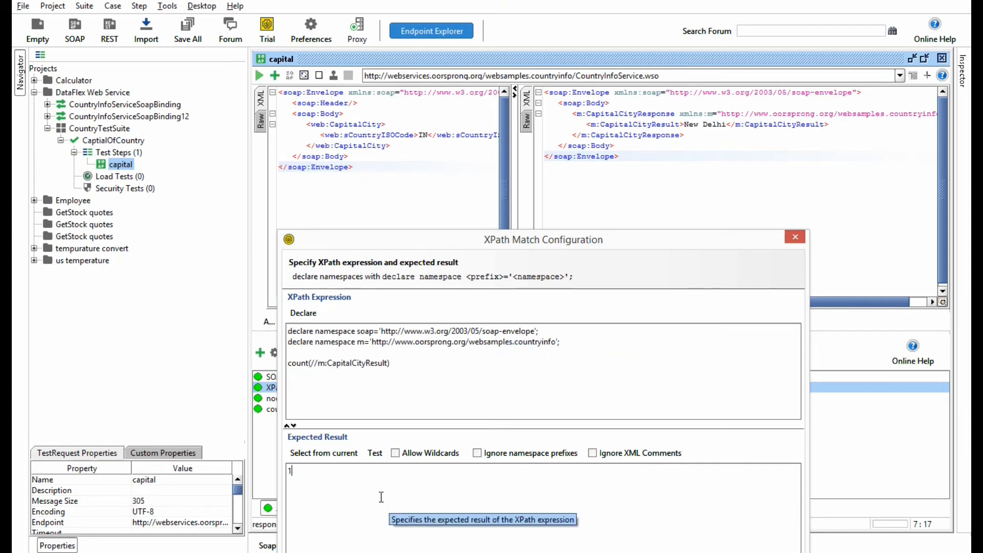
left_click(375, 452)
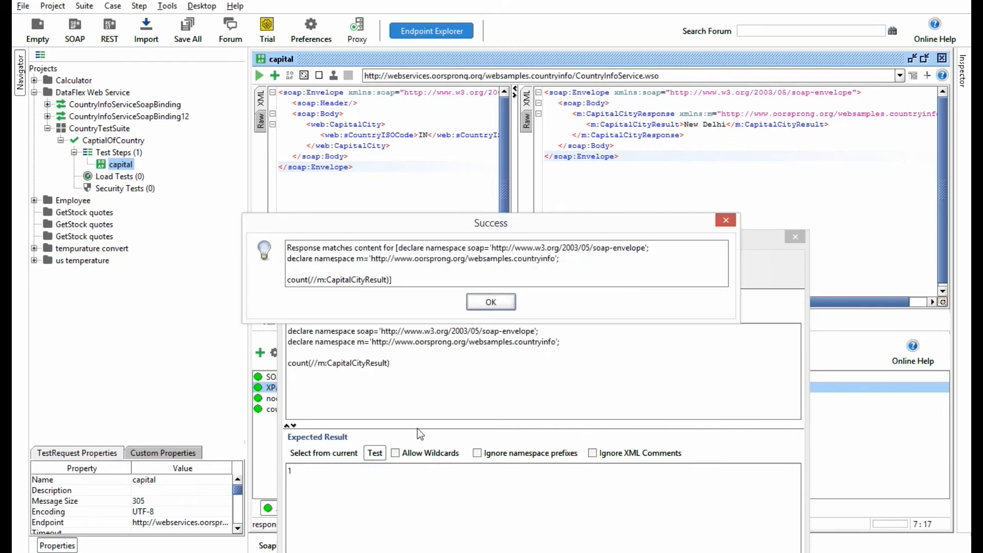
left_click(494, 303)
Step: Remove the blank line above the count expression and save the countNodes assertion
left_click_drag(536, 244, 522, 135)
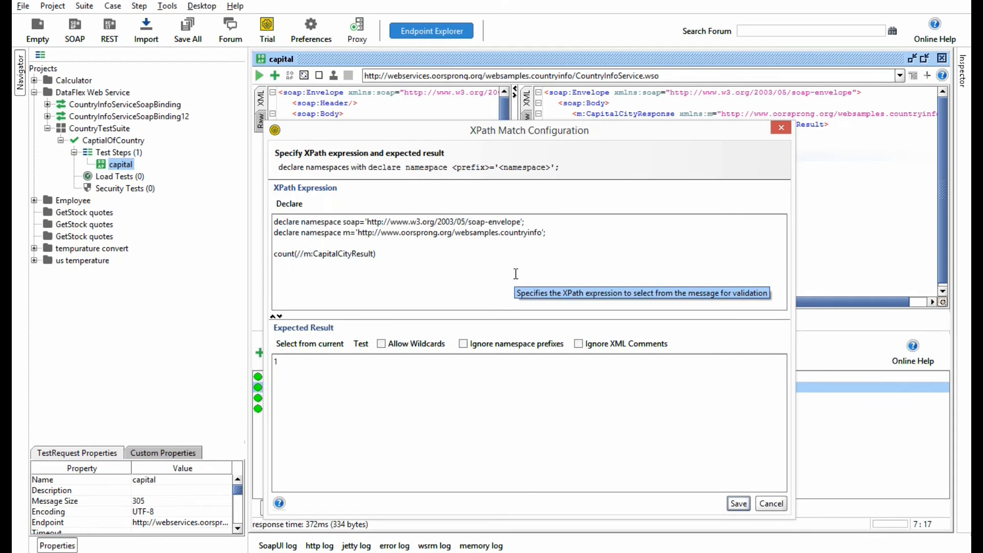
key("BackSpace")
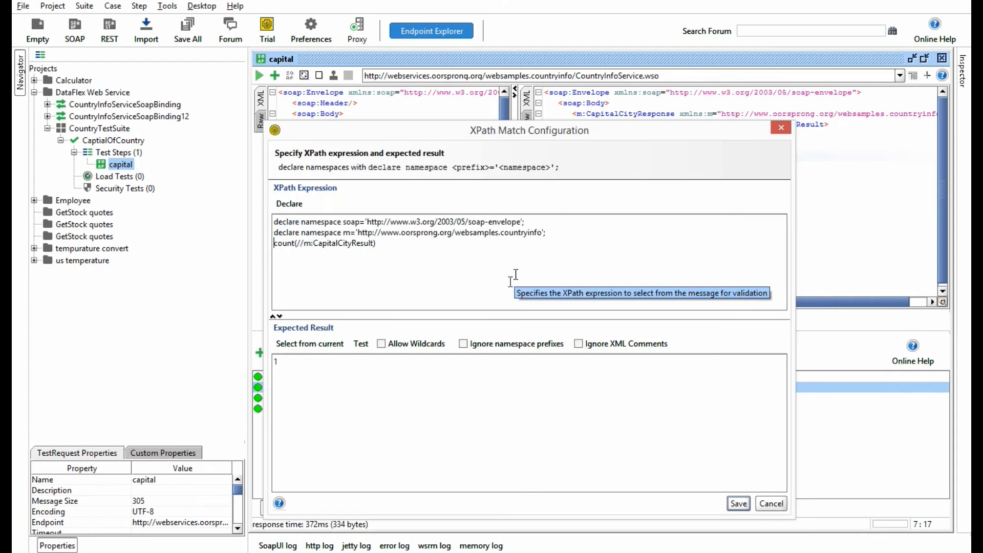
left_click(298, 367)
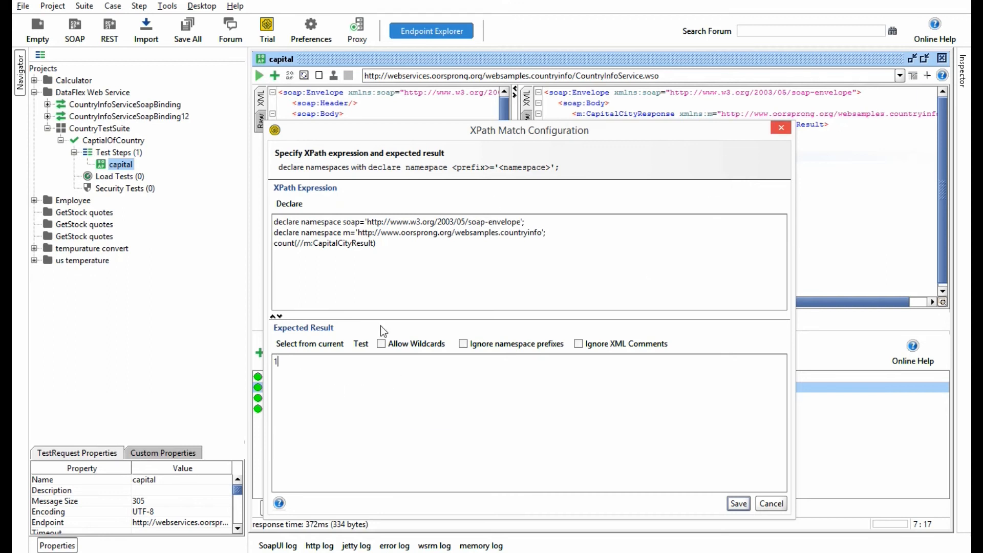
left_click(739, 503)
left_click(359, 410)
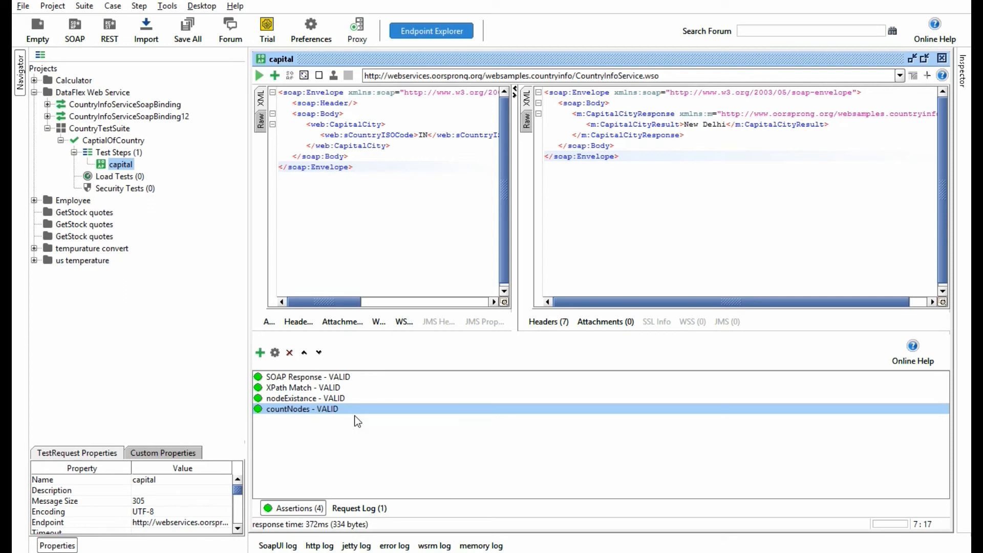
Step: Add another XPath Match assertion to the capital request and name it bodyOfNode
left_click(260, 353)
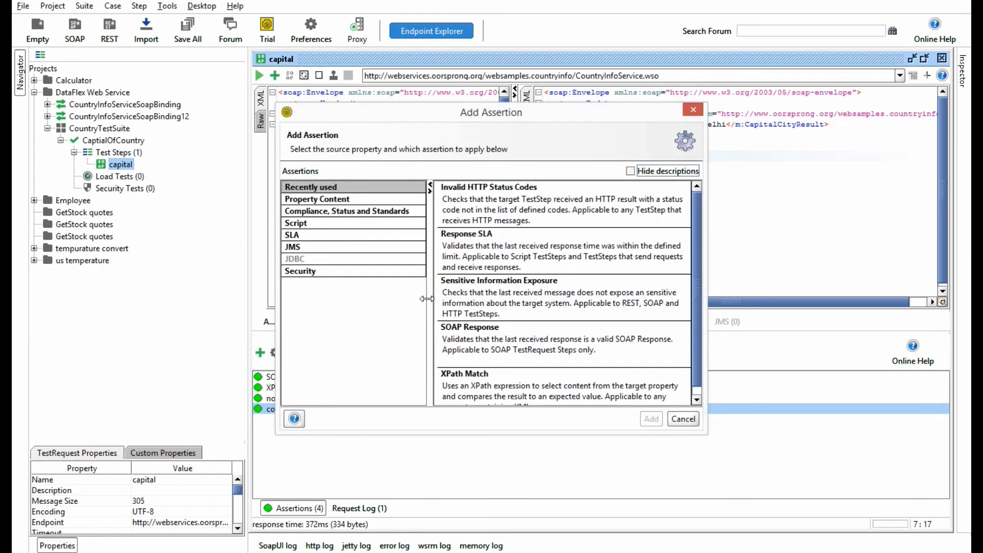
left_click(314, 200)
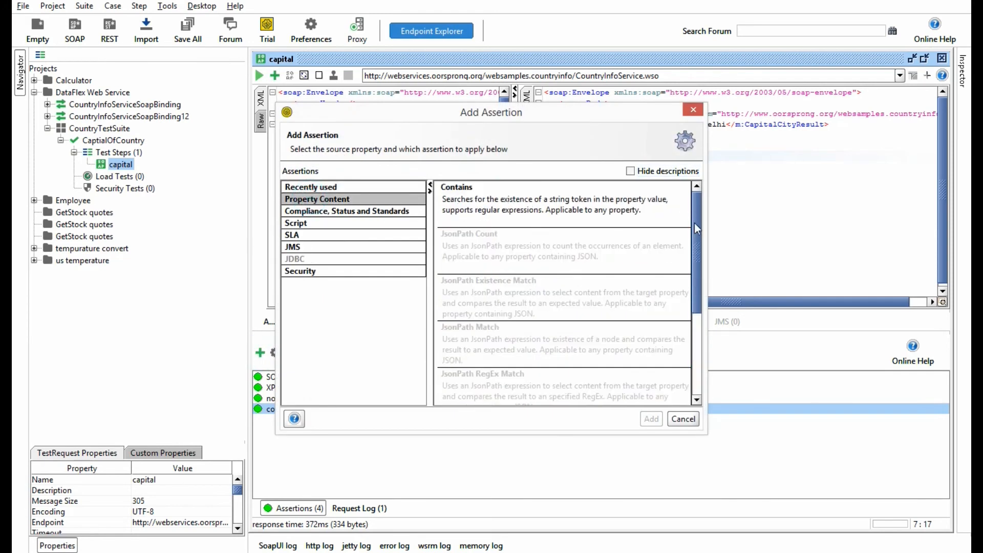
left_click_drag(695, 223, 420, 328)
double_click(488, 331)
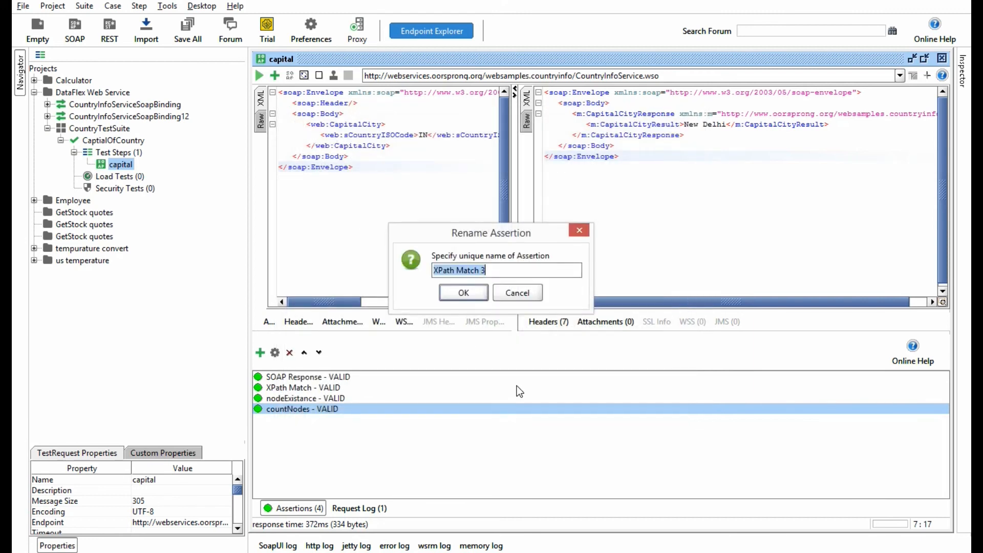
type("bo")
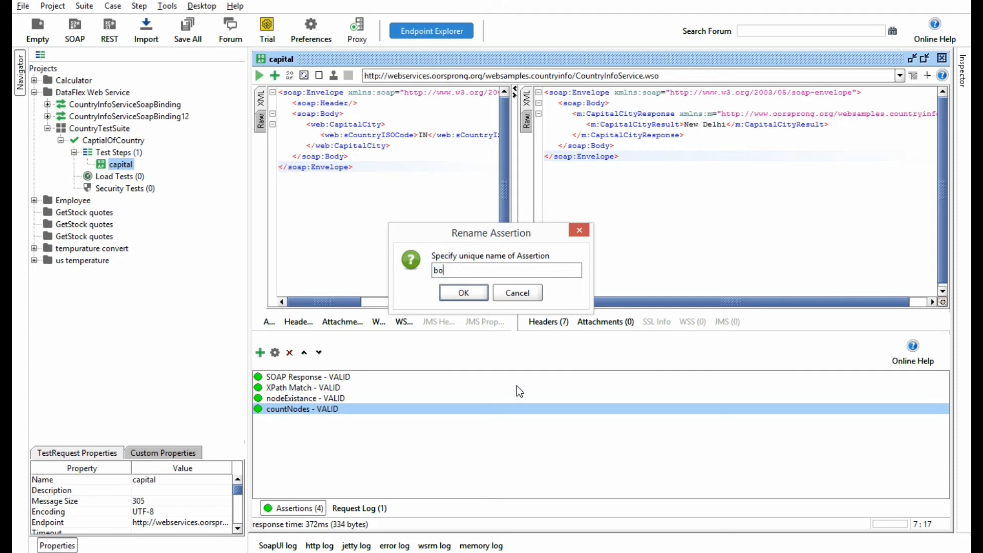
type("dyOfNode")
left_click(476, 291)
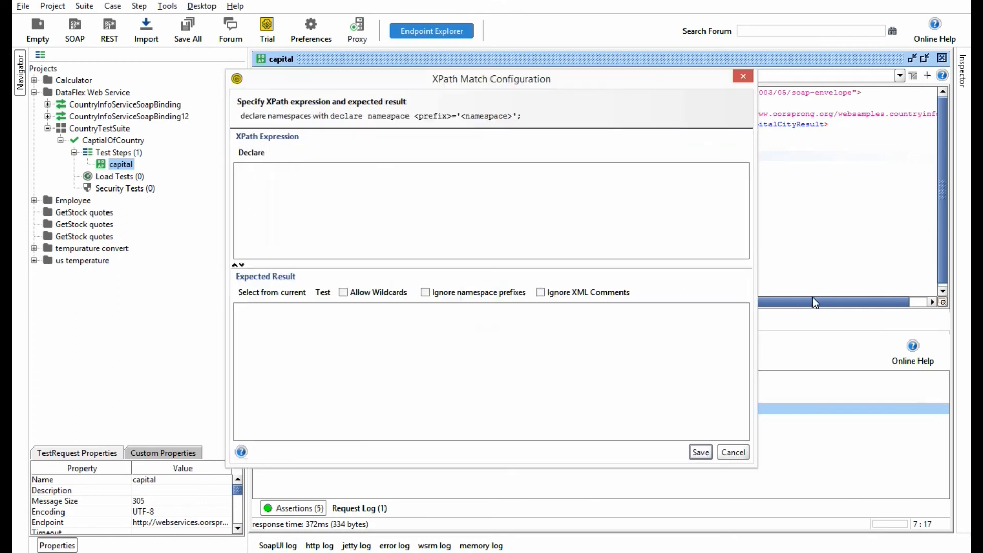
Step: Declare the namespaces for bodyOfNode and enter //soap:Body as its XPath expression
left_click(256, 152)
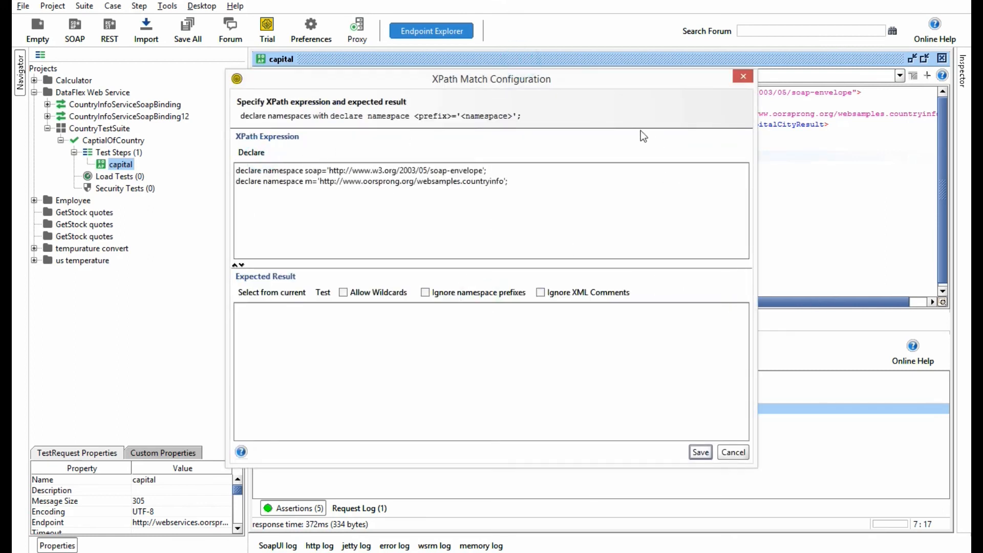
left_click_drag(586, 84, 764, 171)
left_click(721, 270)
key("Return")
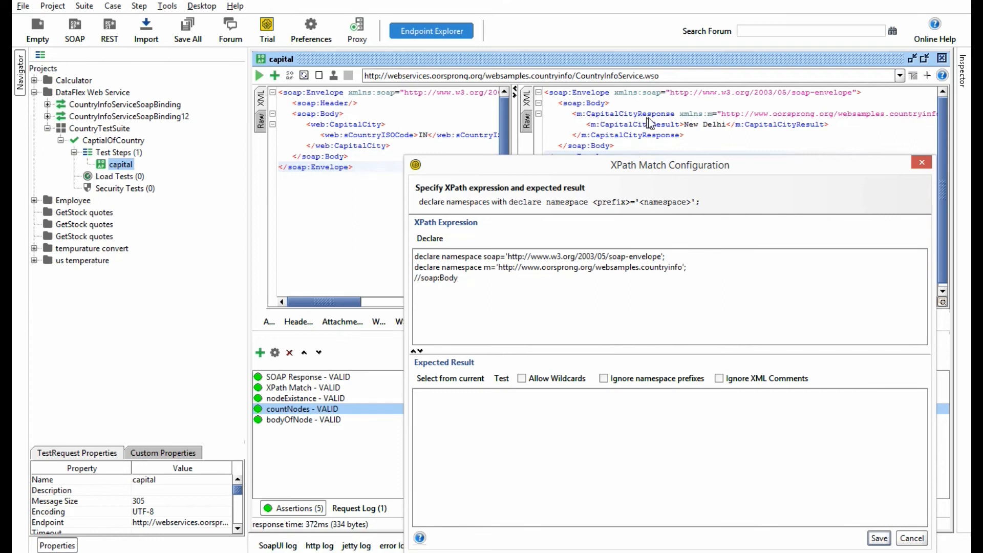
Step: Test bodyOfNode with an empty expected result, then fill the expected result from the current response
left_click(501, 378)
key("Return")
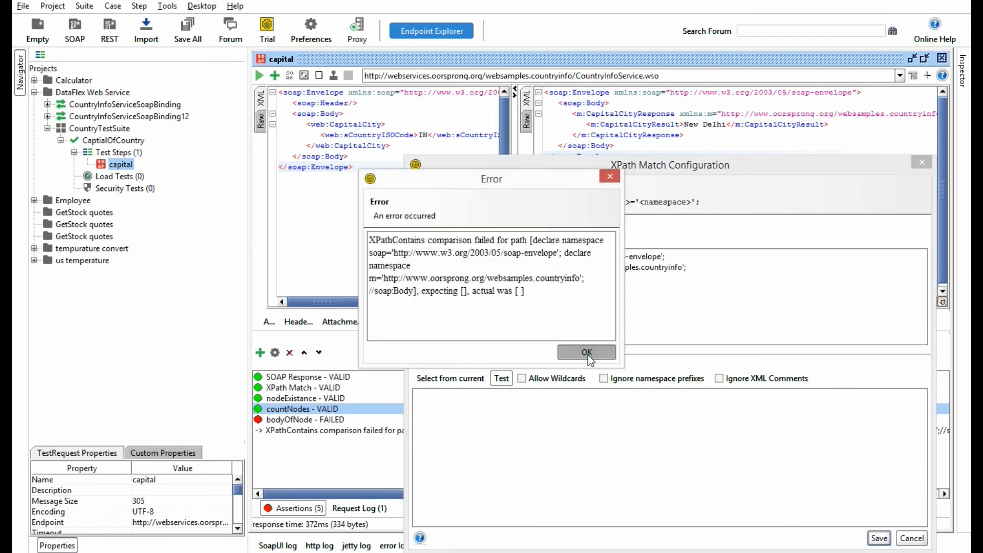
left_click(456, 378)
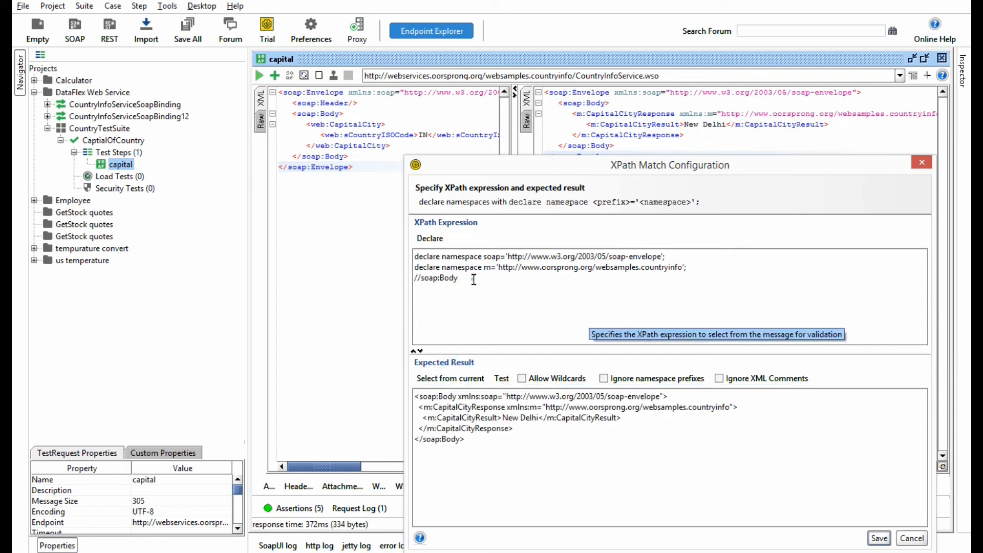
left_click_drag(474, 279, 415, 278)
left_click(446, 285)
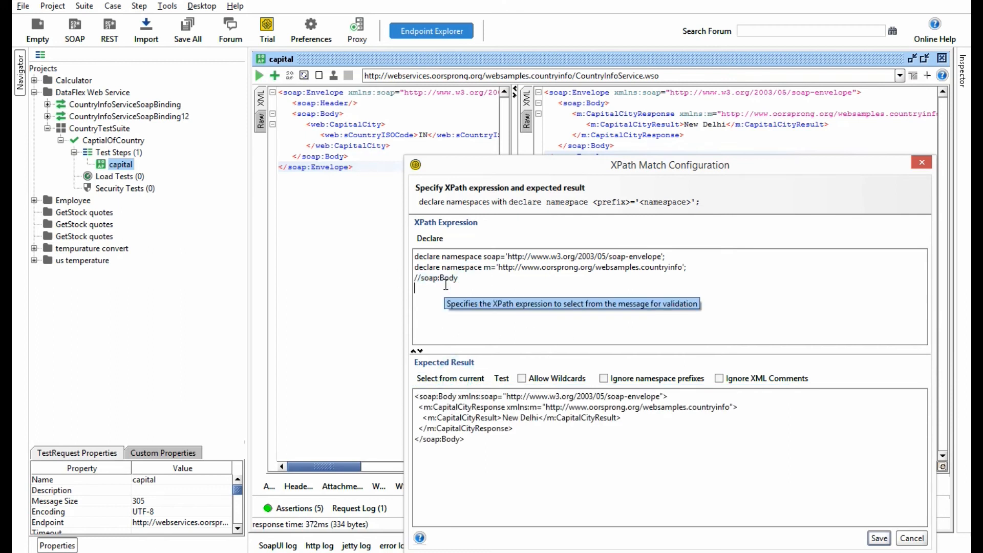
Step: Change the bodyOfNode expression to //m:CapitalCityResponse and refill the expected result from the current response
left_click_drag(423, 407, 507, 407)
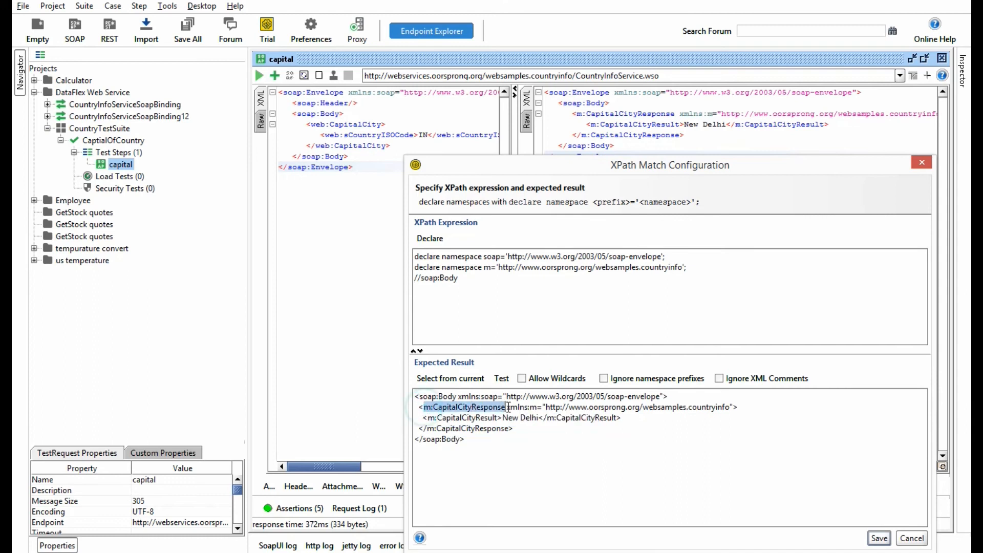
key("ctrl+c")
left_click_drag(457, 278, 421, 278)
key("ctrl+v")
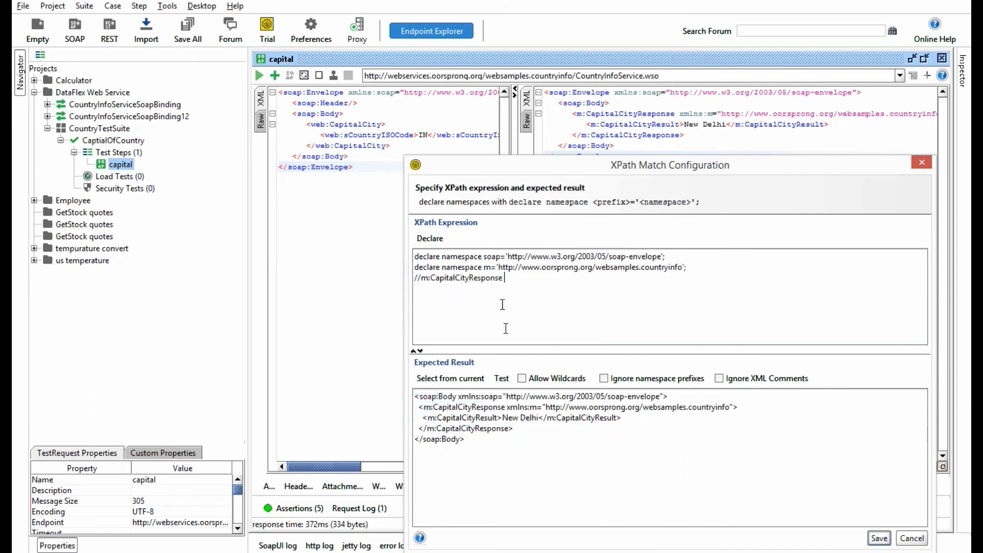
left_click(435, 378)
left_click_drag(531, 423, 392, 396)
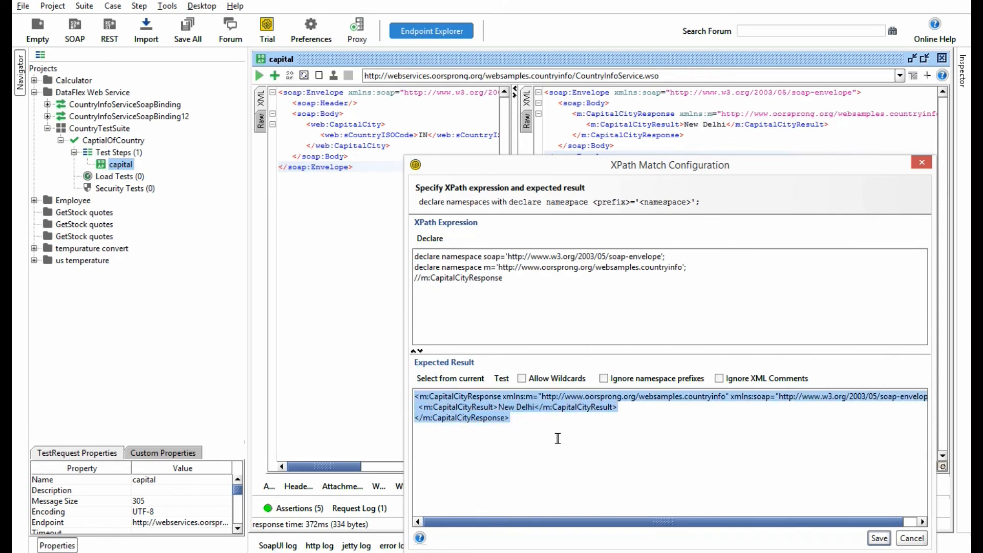
triple_click(511, 288)
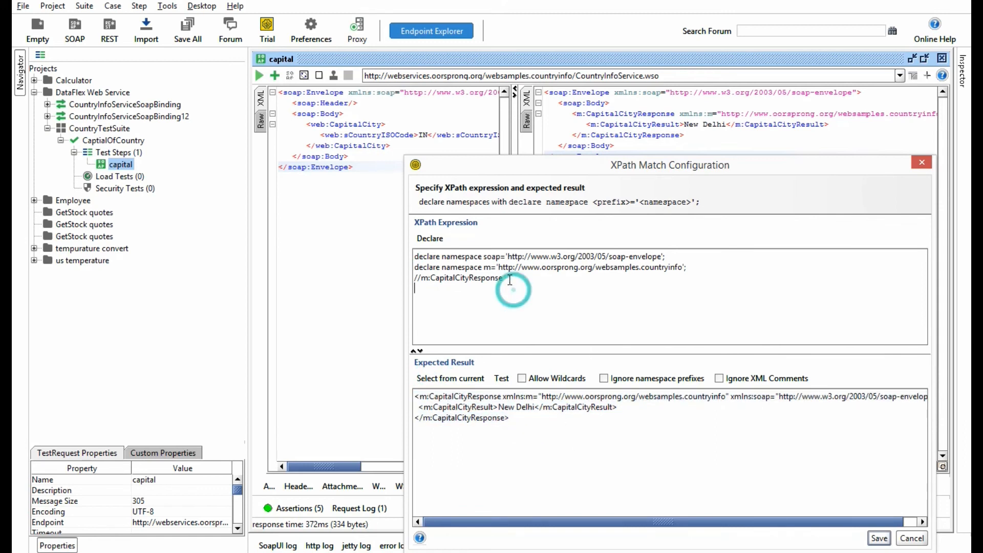
left_click(539, 310)
left_click_drag(523, 282, 391, 278)
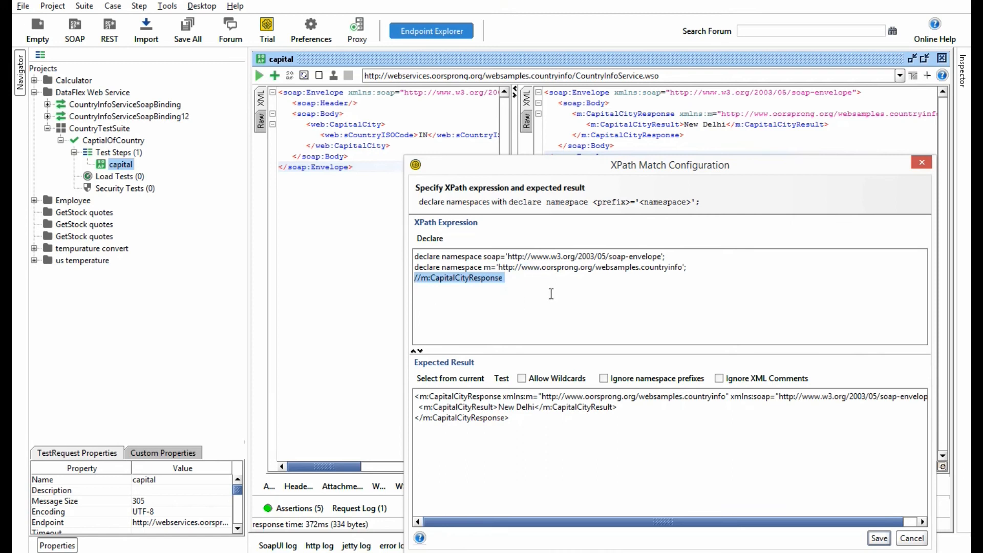
left_click(551, 294)
Step: Clear the expected result of bodyOfNode, paste the m:CapitalCityResponse XML into it and save the assertion
left_click_drag(528, 427, 405, 394)
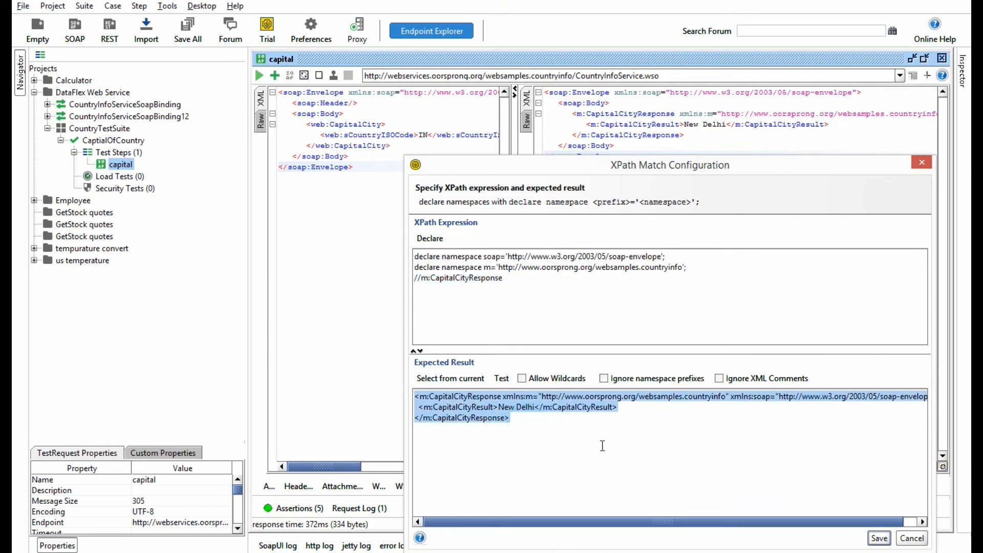
key("Delete")
left_click(518, 411)
key("ctrl+v")
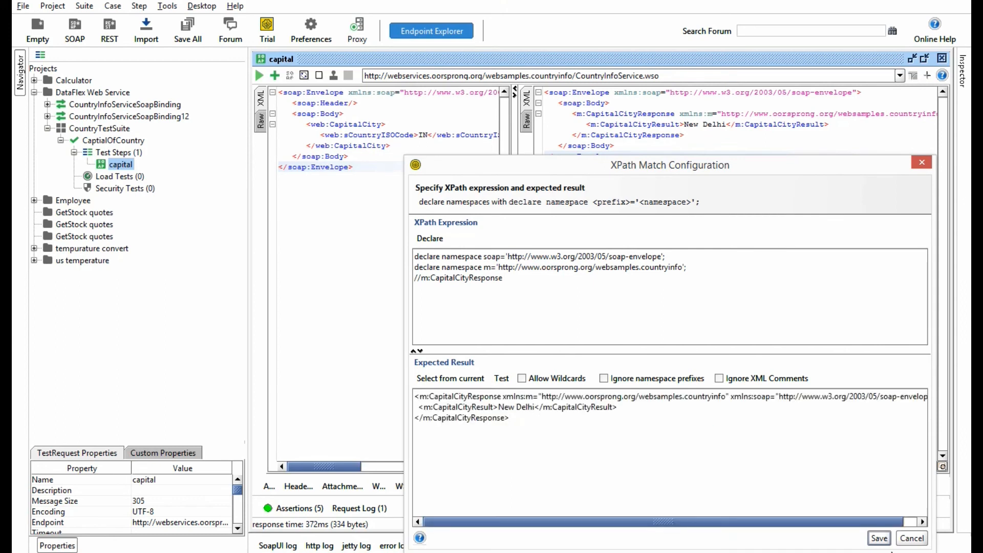
left_click(879, 538)
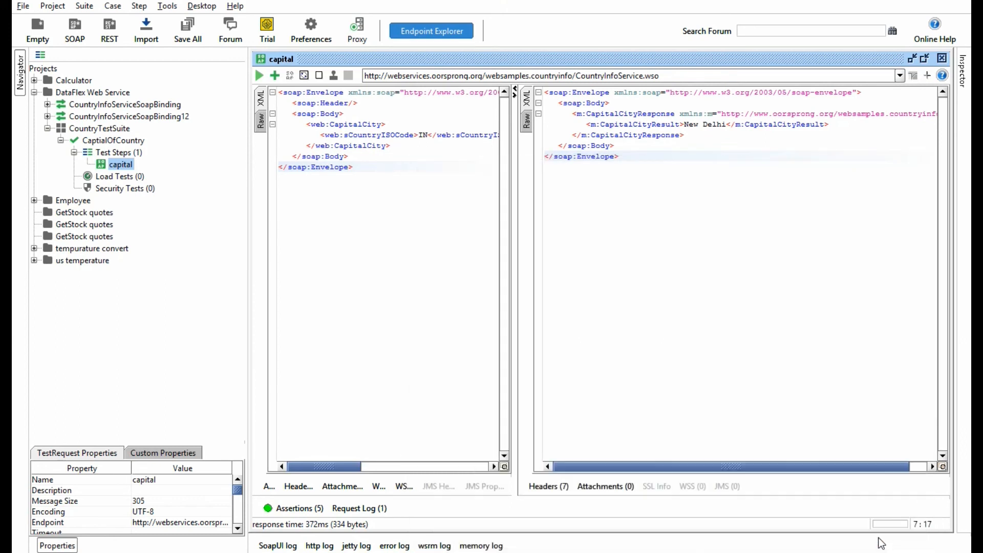
Step: Clear the expected result and the //m:CapitalCityResponse expression of bodyOfNode, keeping the namespace declarations, and save it
left_click(289, 508)
left_click(305, 420)
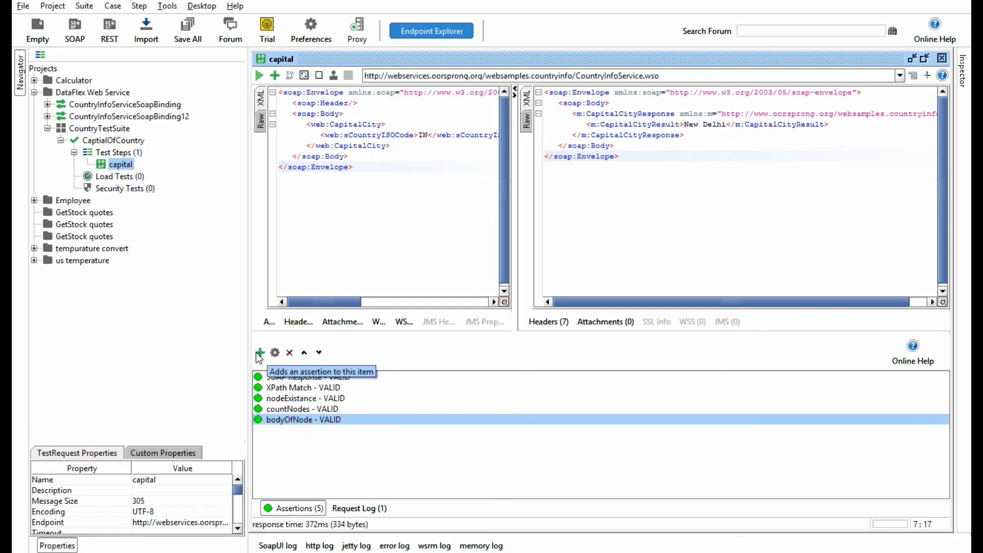
double_click(289, 418)
left_click_drag(371, 330, 171, 285)
key("BackSpace")
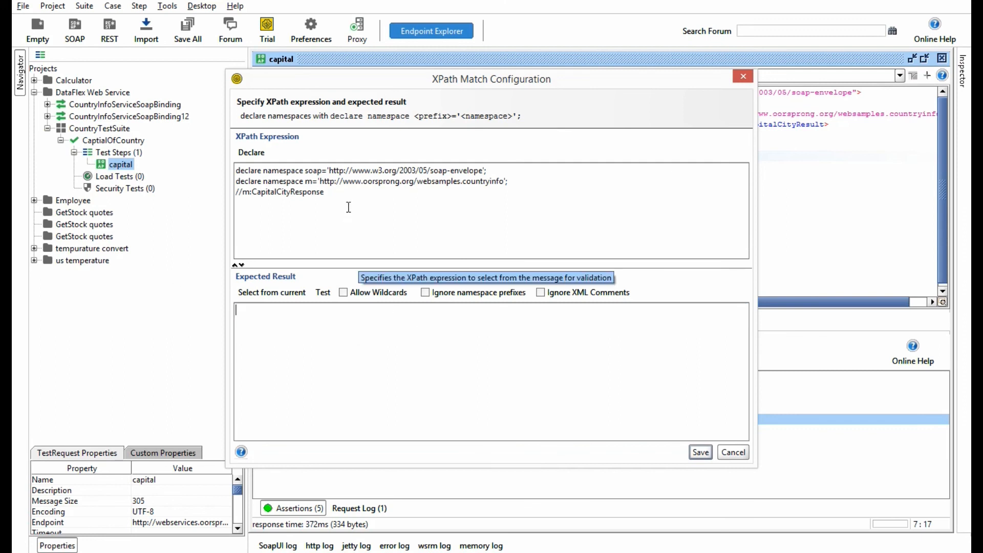
left_click_drag(330, 192, 154, 186)
key("BackSpace")
left_click(692, 450)
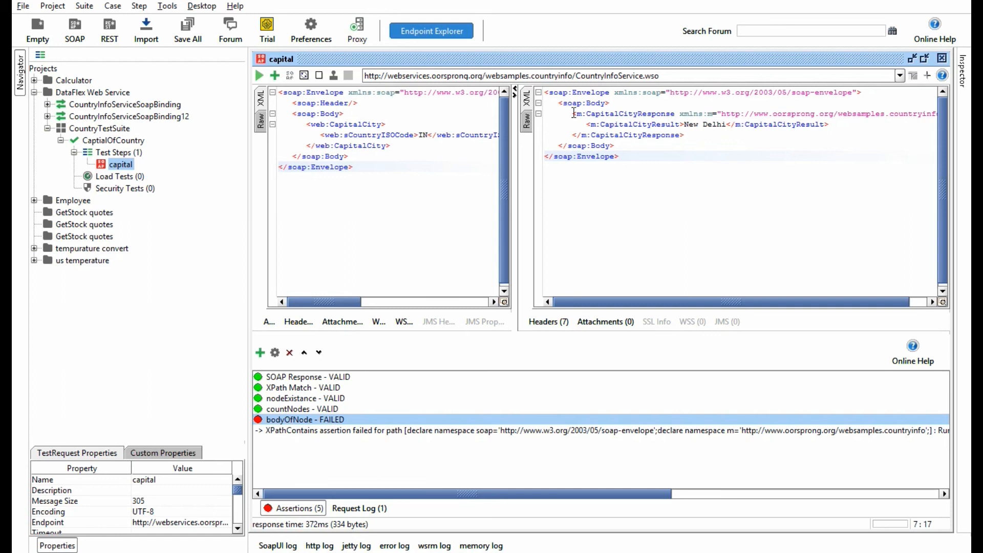
Step: Copy the entire soap:Envelope XML from the response and paste it as the expected result of bodyOfNode
left_click_drag(545, 103, 635, 145)
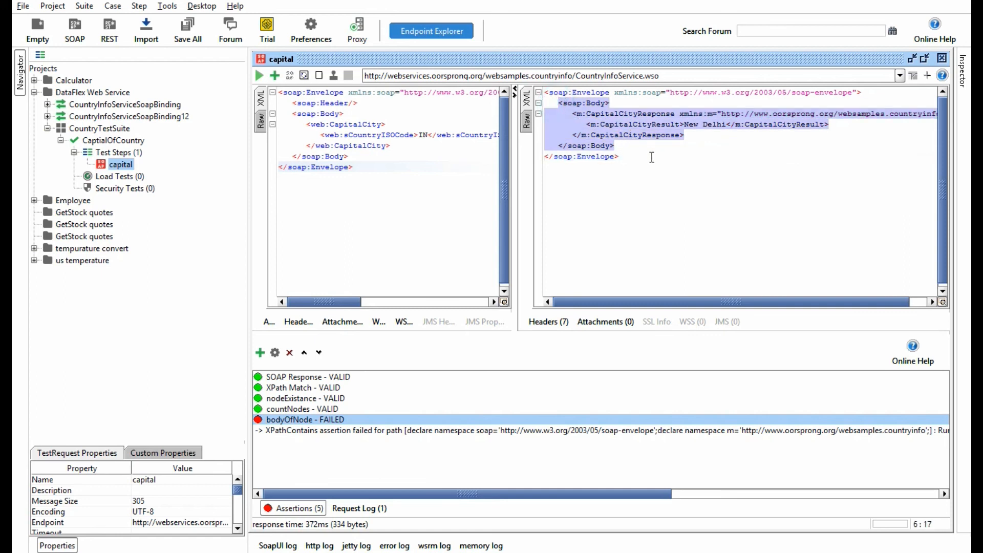
left_click(650, 158)
key("ctrl+a")
key("ctrl+c")
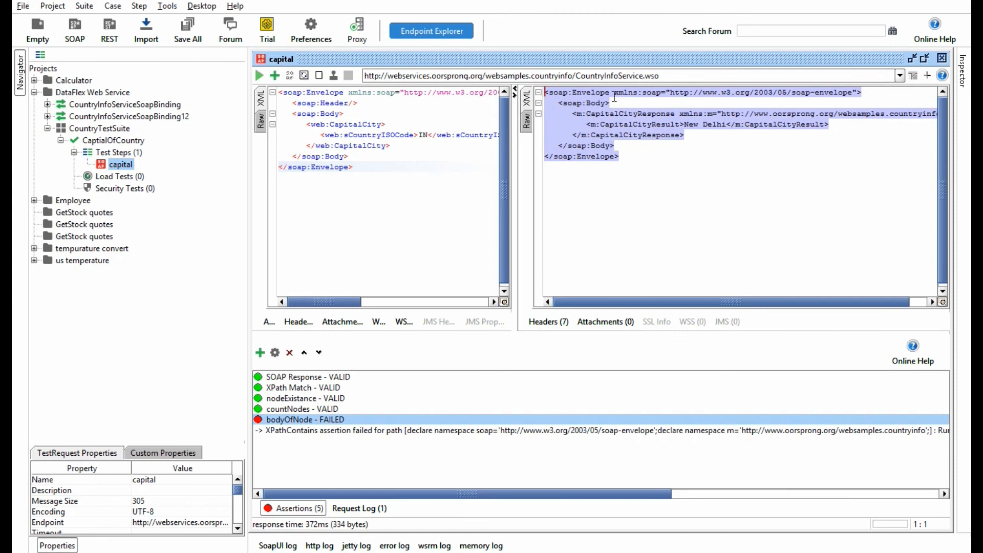
double_click(295, 420)
key("ctrl+v")
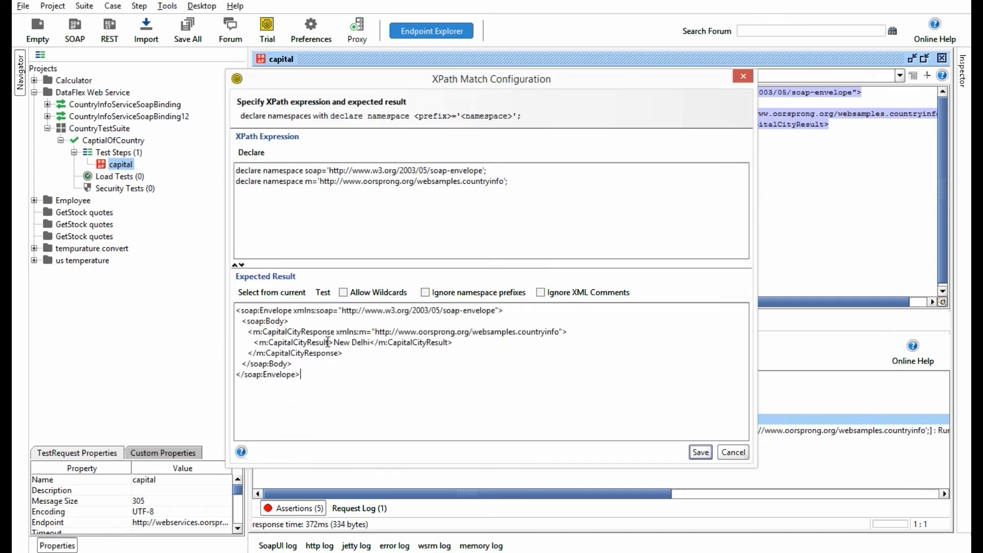
Step: Add //soap:Envelope below the namespace declarations of bodyOfNode, test it against the response and save the assertion
left_click_drag(293, 308, 241, 310)
key("ctrl+c")
left_click(262, 209)
type("//")
key("ctrl+v")
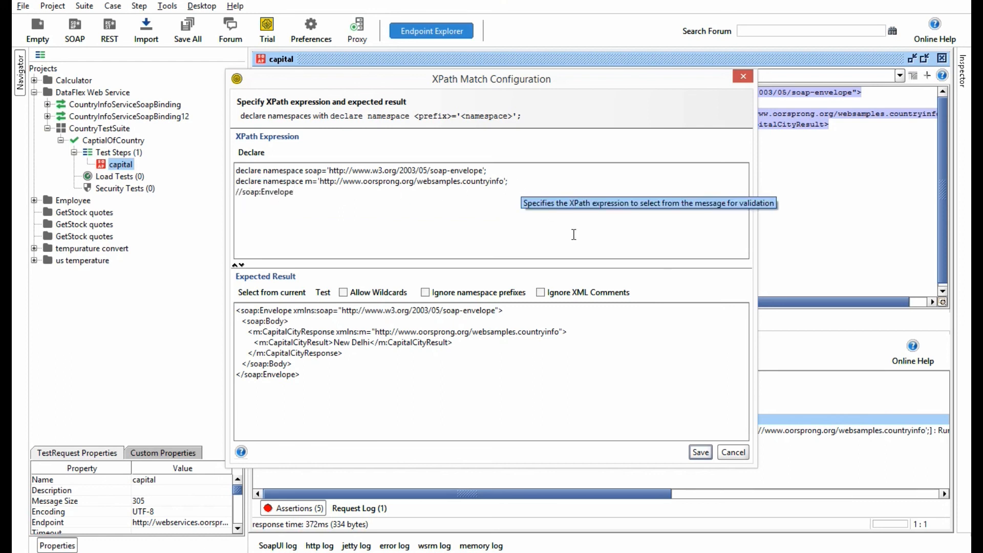
left_click(323, 293)
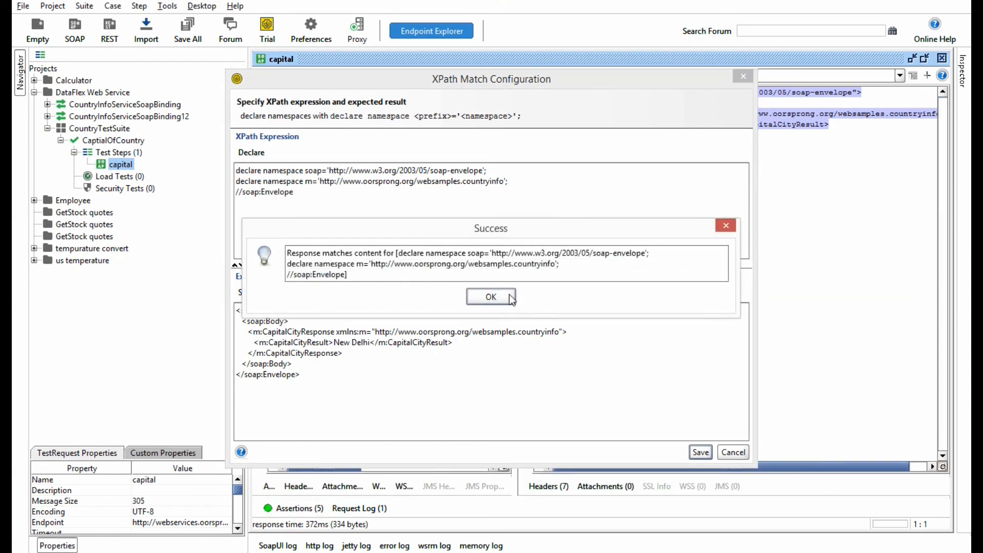
left_click(510, 296)
left_click(698, 451)
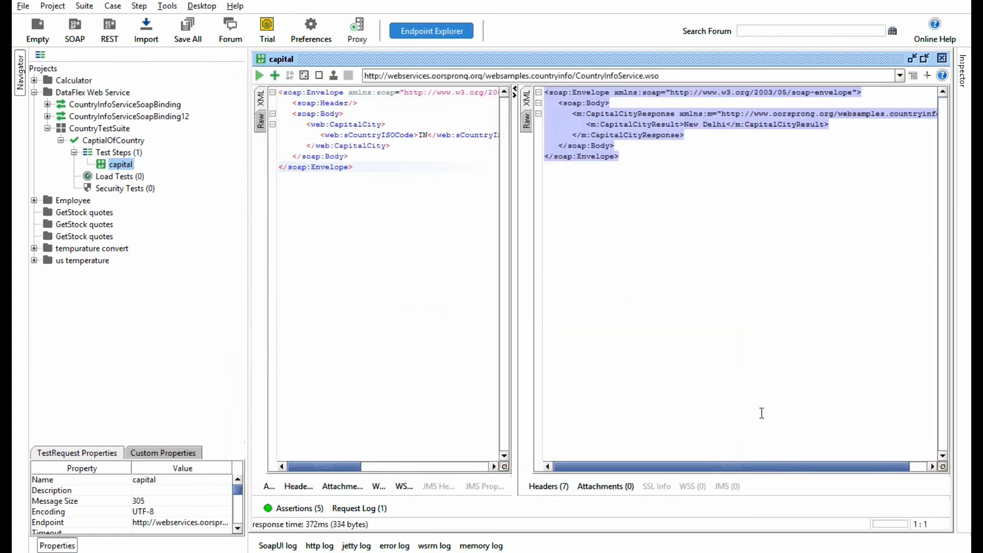
Step: Show the assertions list and review the expression and expected result of the XPath Match assertion
left_click(296, 509)
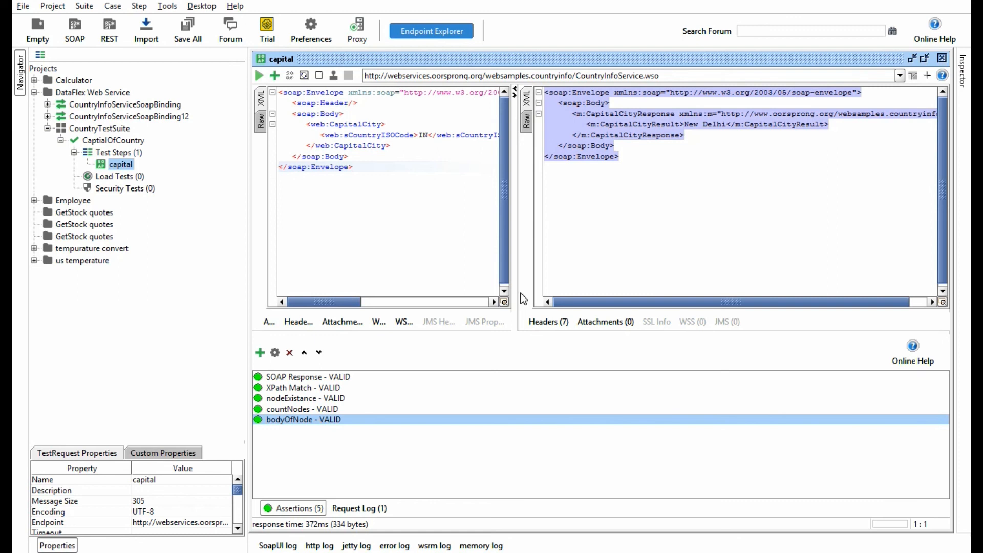
double_click(334, 387)
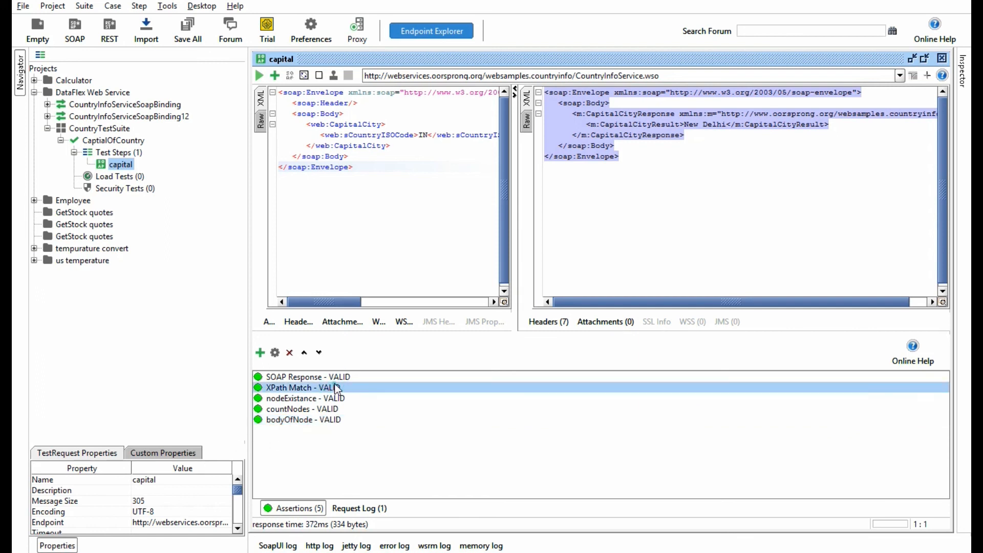
triple_click(307, 314)
left_click(350, 341)
triple_click(344, 327)
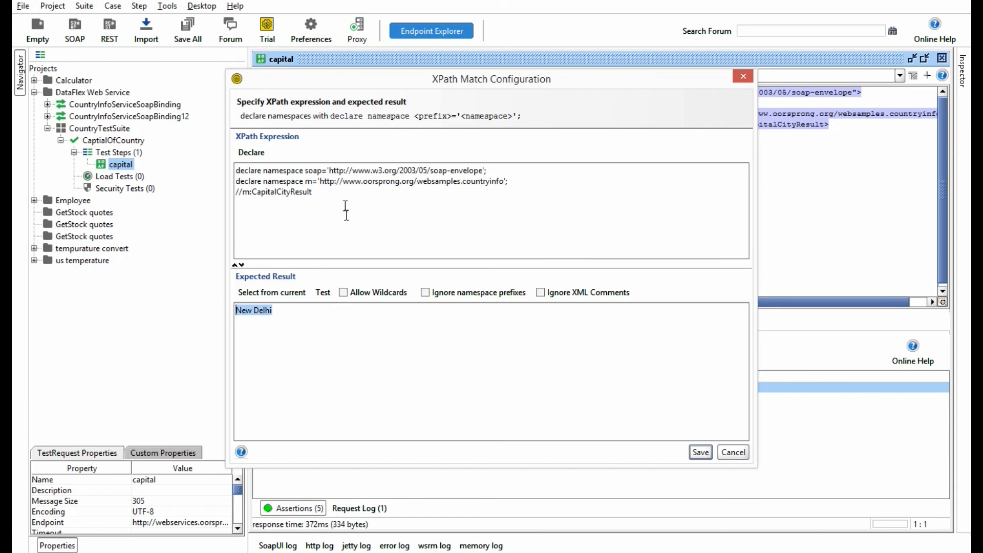
left_click_drag(324, 198, 233, 195)
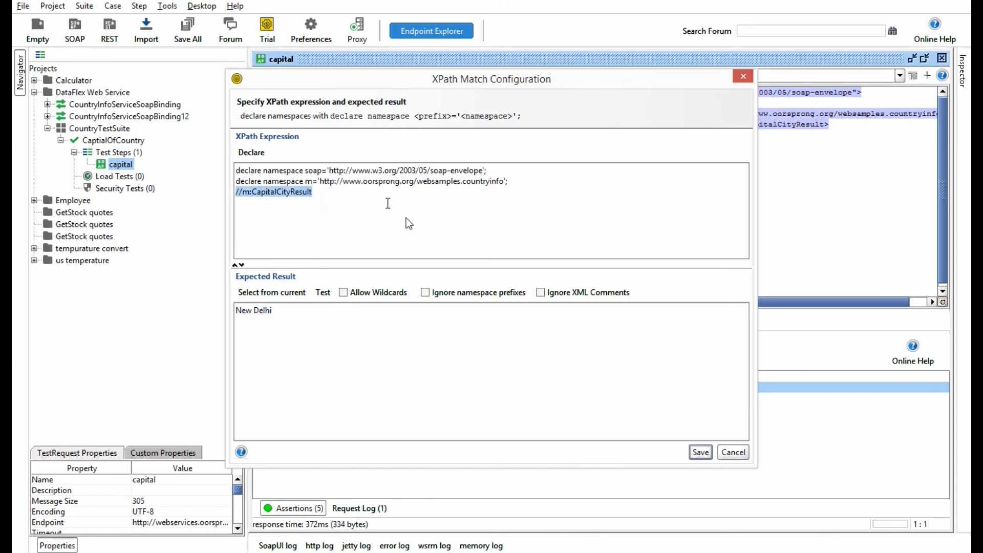
left_click(705, 455)
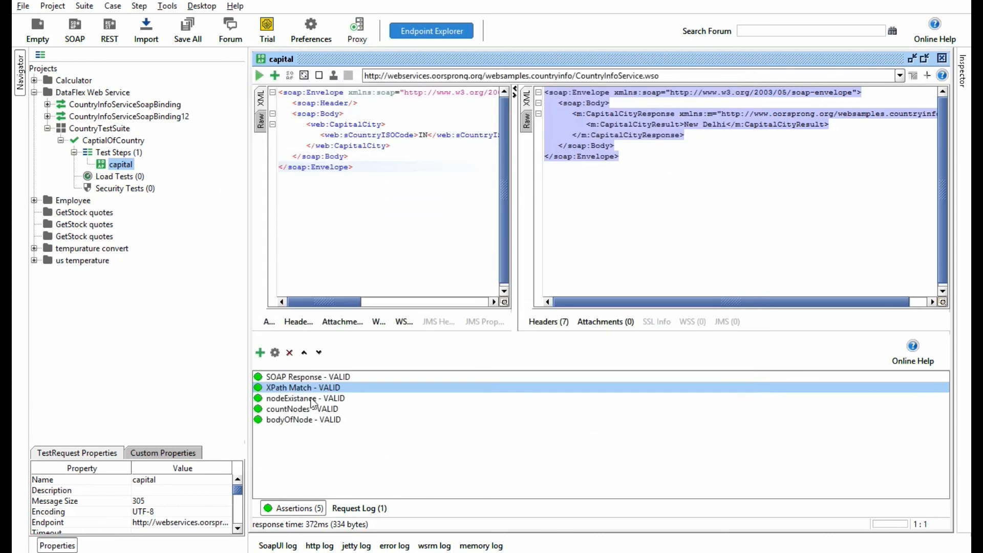
Step: Review the XPath expressions of the nodeExistance and countNodes assertions
double_click(311, 400)
left_click_drag(379, 192, 224, 198)
left_click(224, 196)
left_click(700, 453)
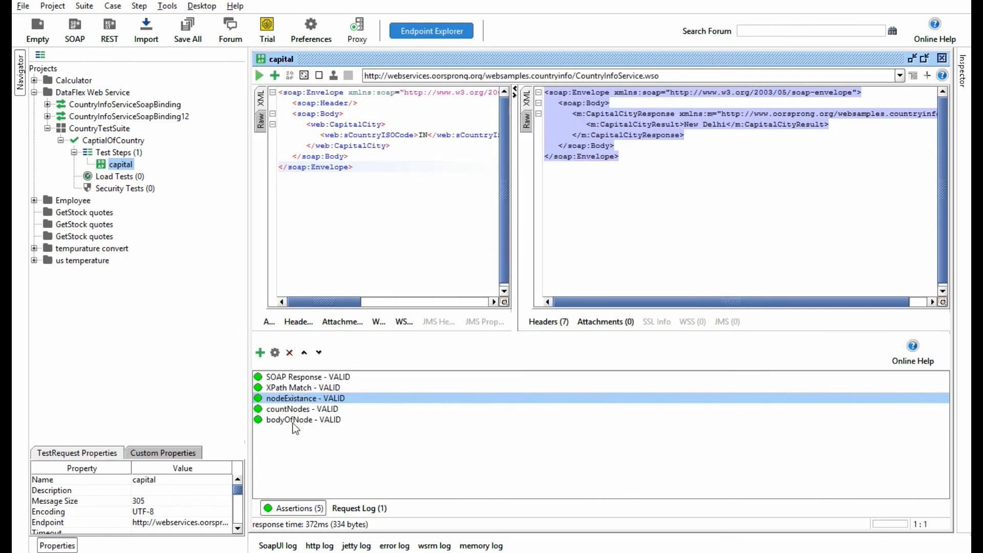
double_click(294, 408)
left_click_drag(352, 192, 237, 191)
left_click(392, 196)
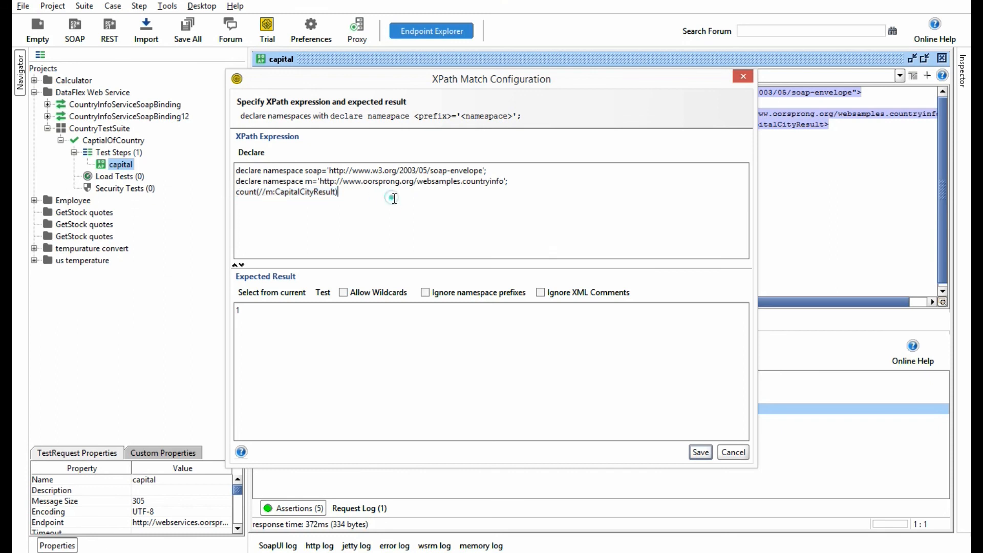
left_click(700, 452)
Step: Review the //soap:Envelope expression and the city value within the expected result of bodyOfNode
double_click(318, 418)
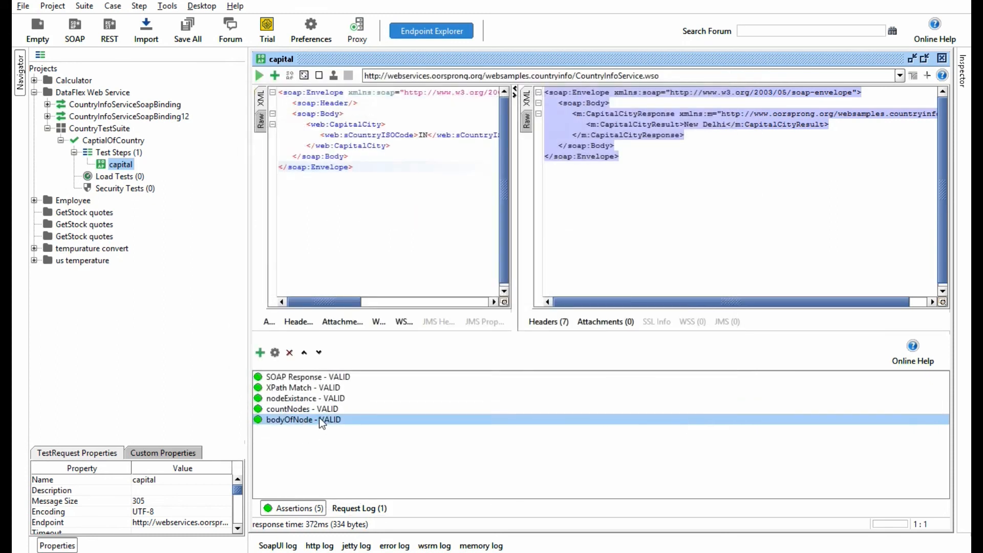
triple_click(309, 193)
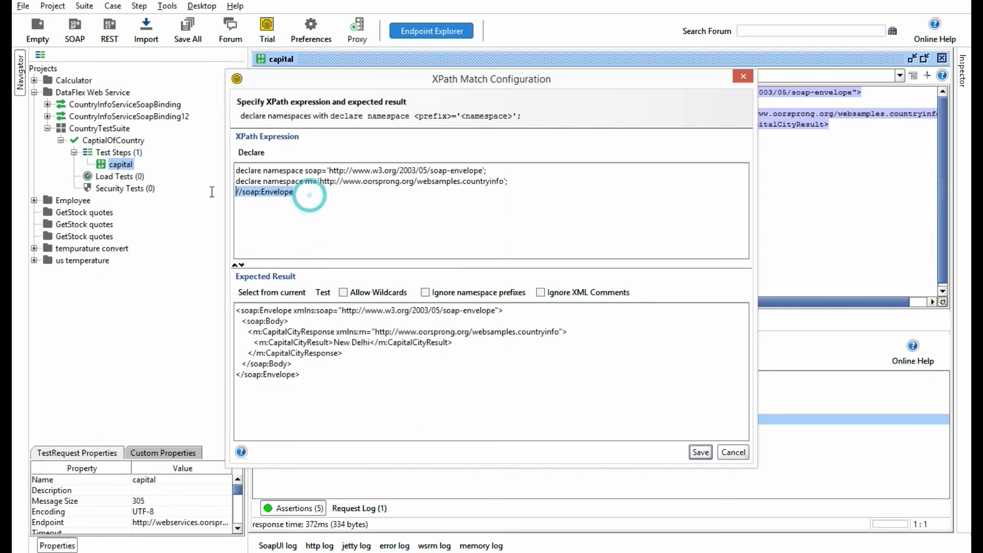
left_click(399, 368)
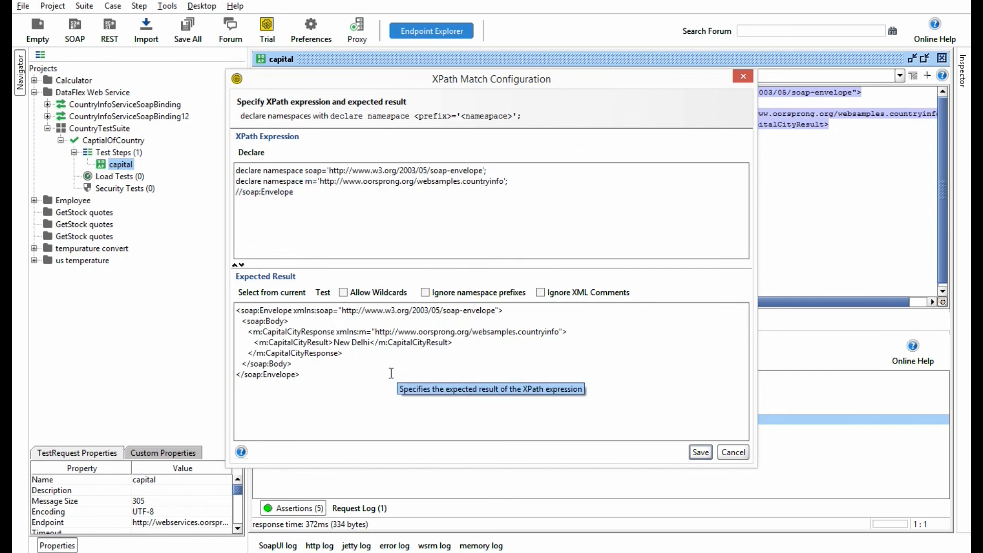
triple_click(307, 193)
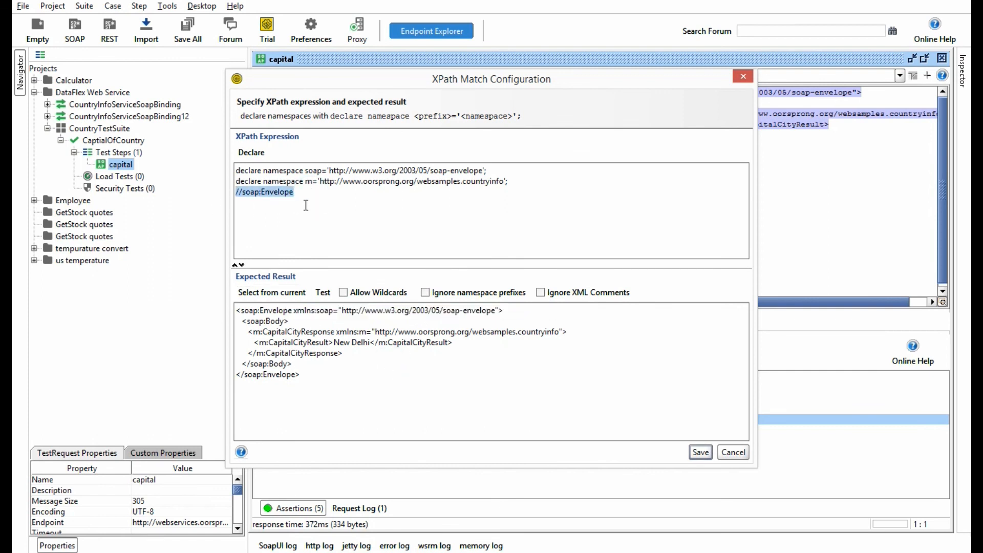
left_click(430, 369)
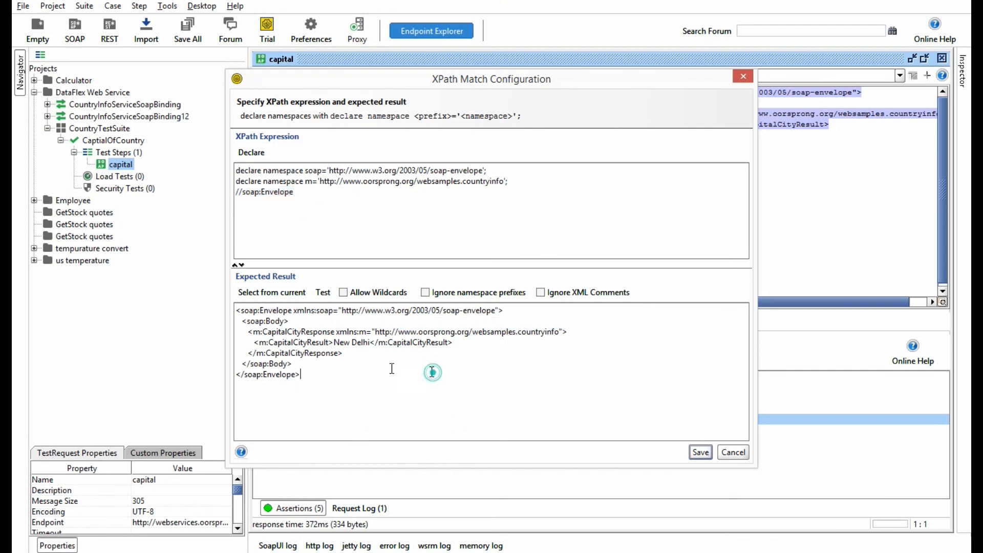
left_click_drag(334, 342, 368, 343)
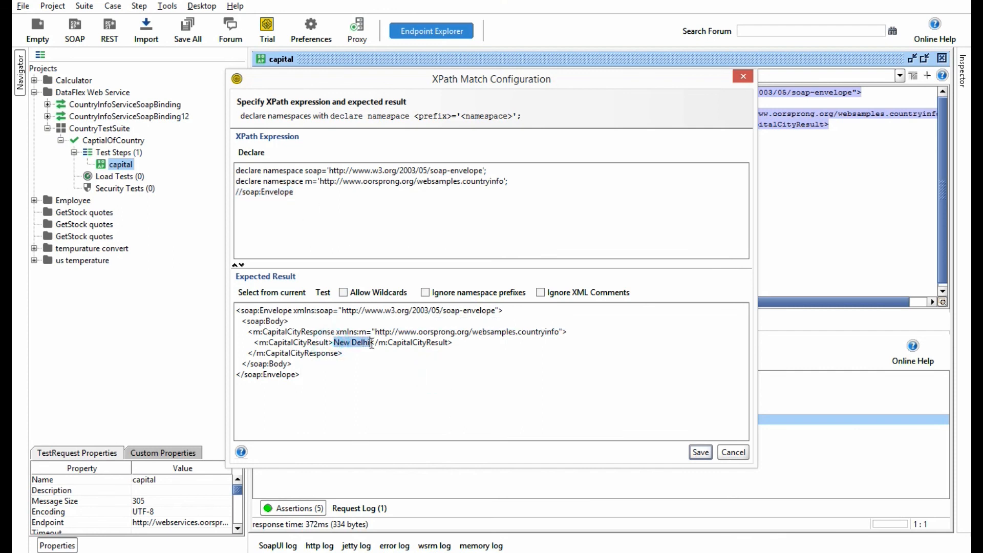
left_click(708, 453)
Step: Set the sCountryISOCode in the capital request to AF and submit the request
left_click(428, 135)
key("BackSpace")
key("BackSpace")
type("AF")
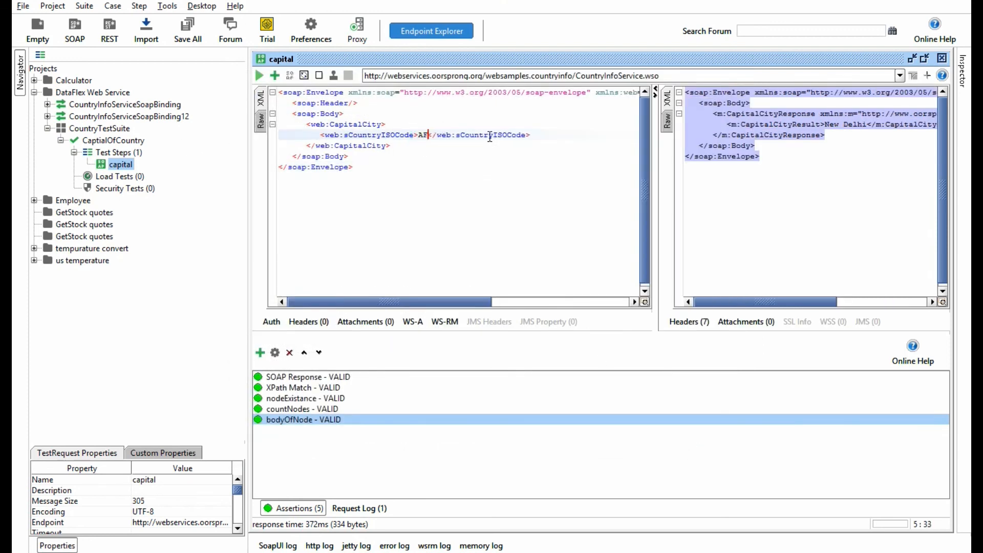
left_click(259, 76)
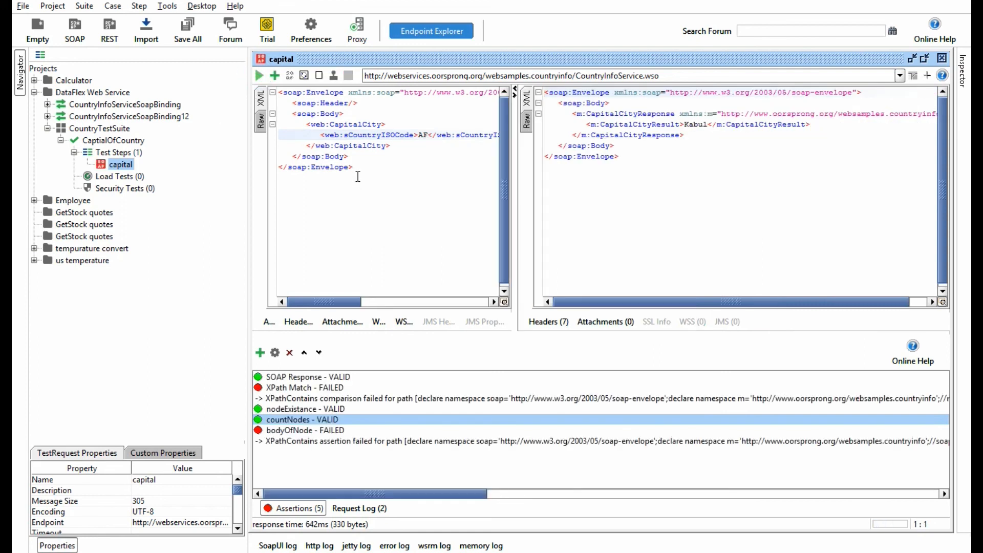
Step: Examine the expressions and expected results of the XPath Match and bodyOfNode assertions against the new response
double_click(309, 388)
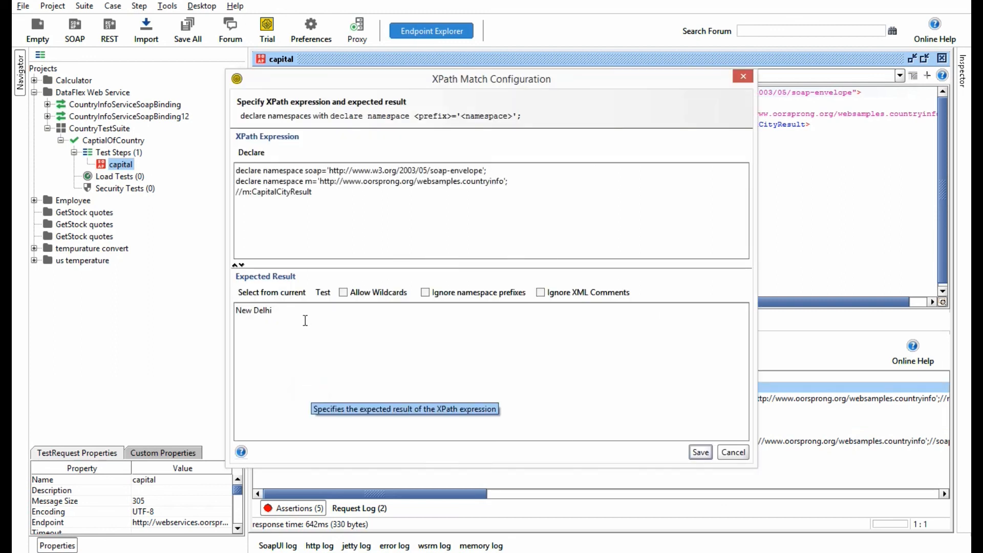
left_click(732, 452)
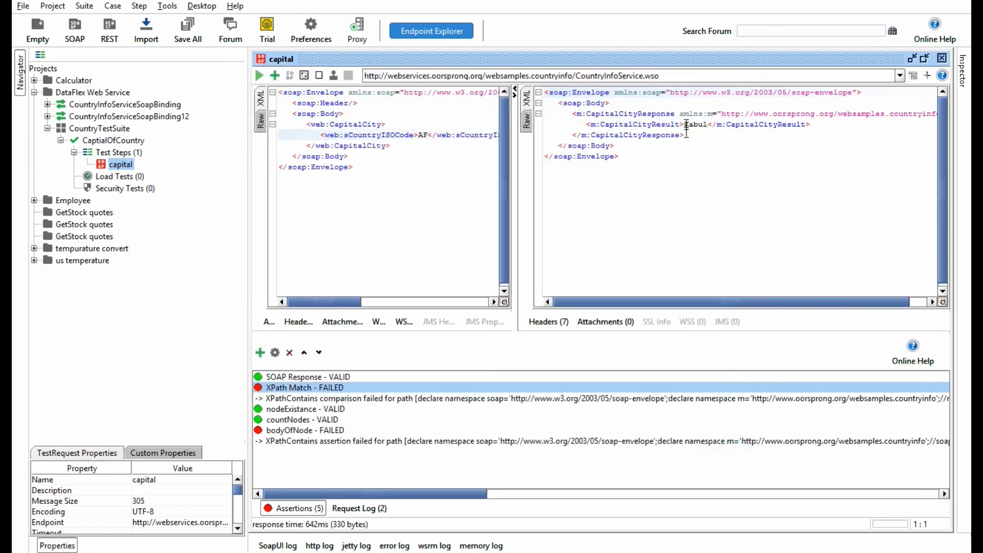
double_click(301, 430)
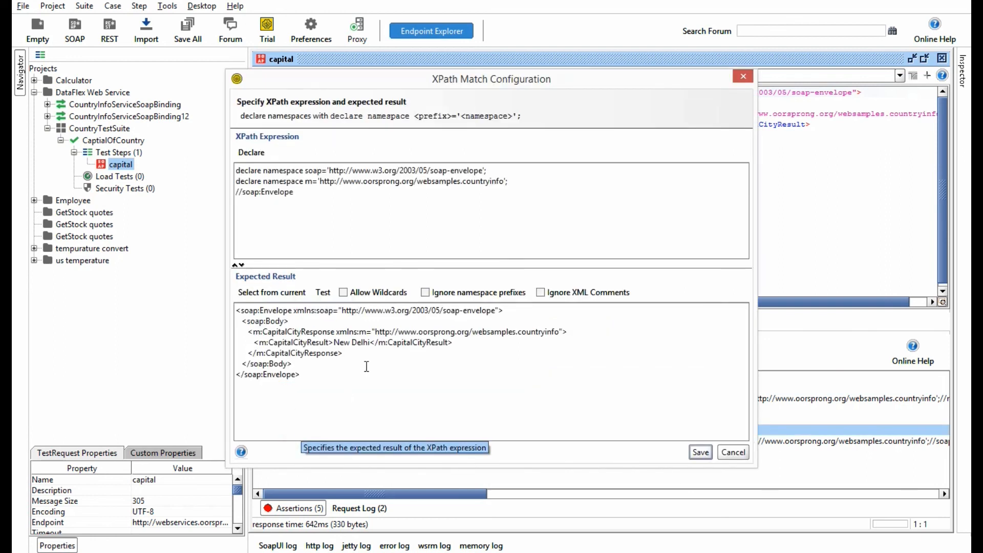
left_click_drag(318, 382, 233, 305)
left_click(354, 387)
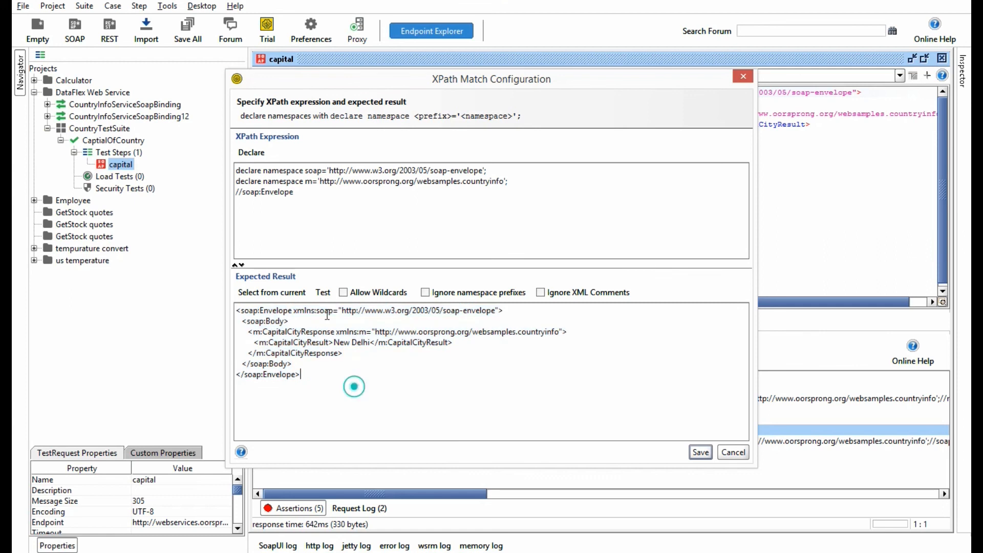
left_click_drag(313, 199, 219, 190)
left_click(327, 381)
key("ctrl+a")
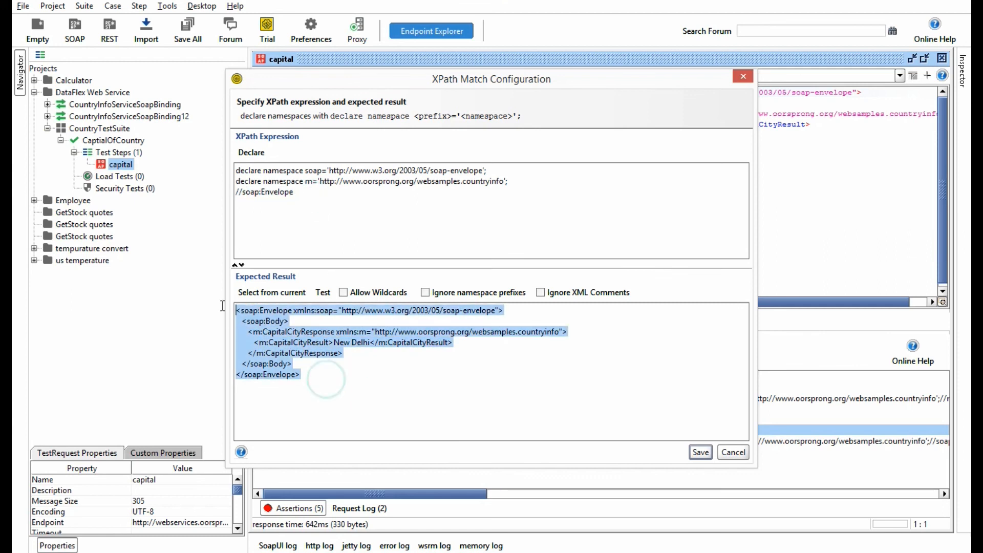
left_click(391, 390)
Step: Replace New Delhi with * in the expected result of bodyOfNode, allow wildcards, save it and check the saved configuration
left_click(333, 342)
left_click(368, 342, "shift")
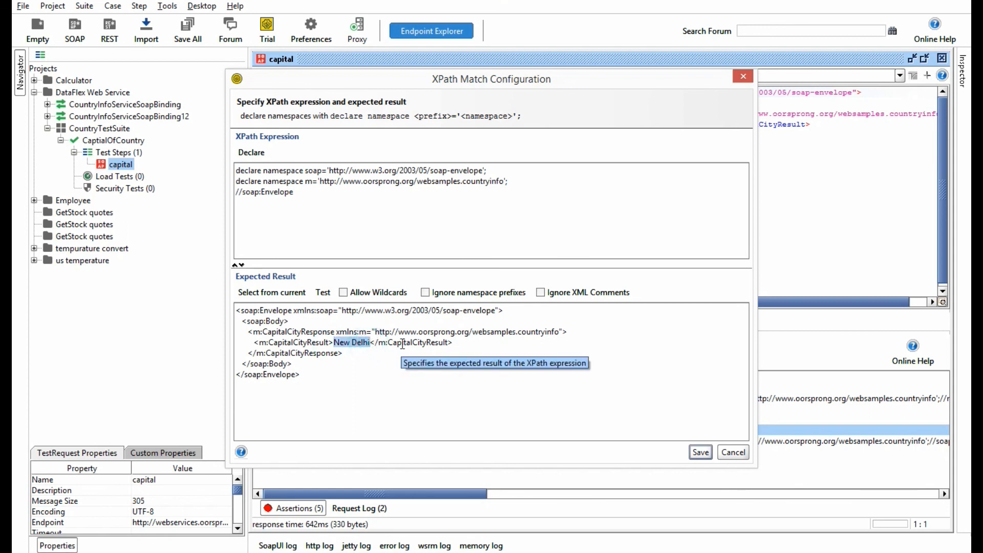
type("*")
left_click(343, 293)
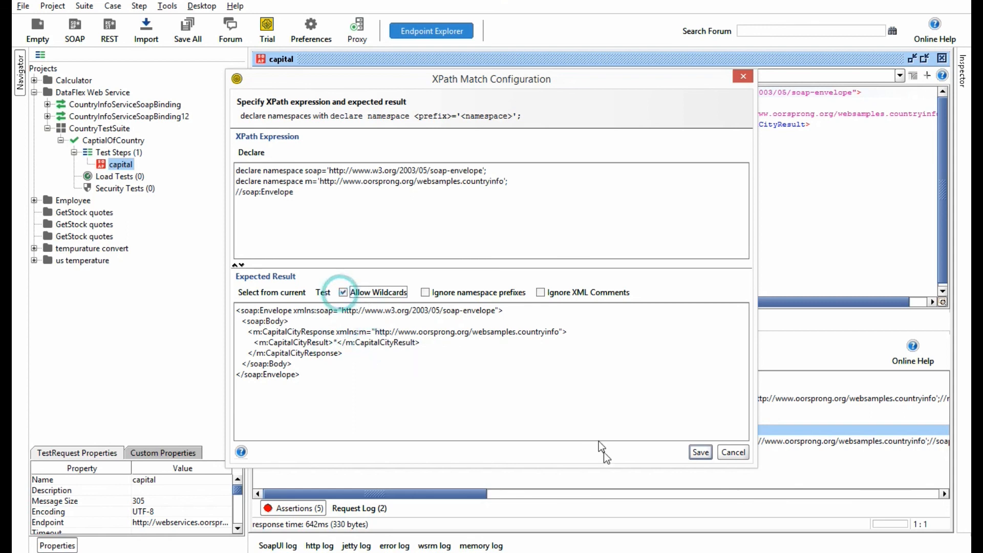
left_click(697, 452)
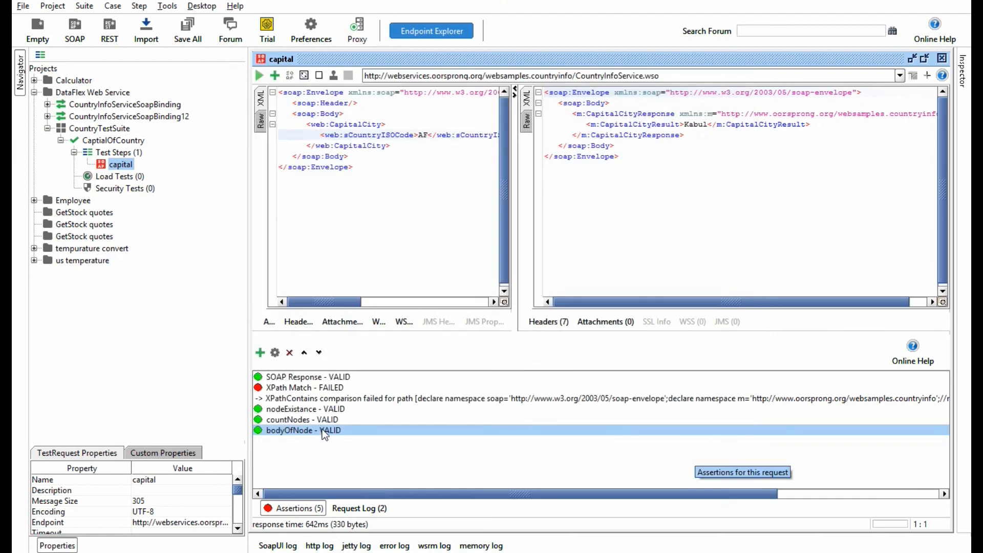
double_click(321, 429)
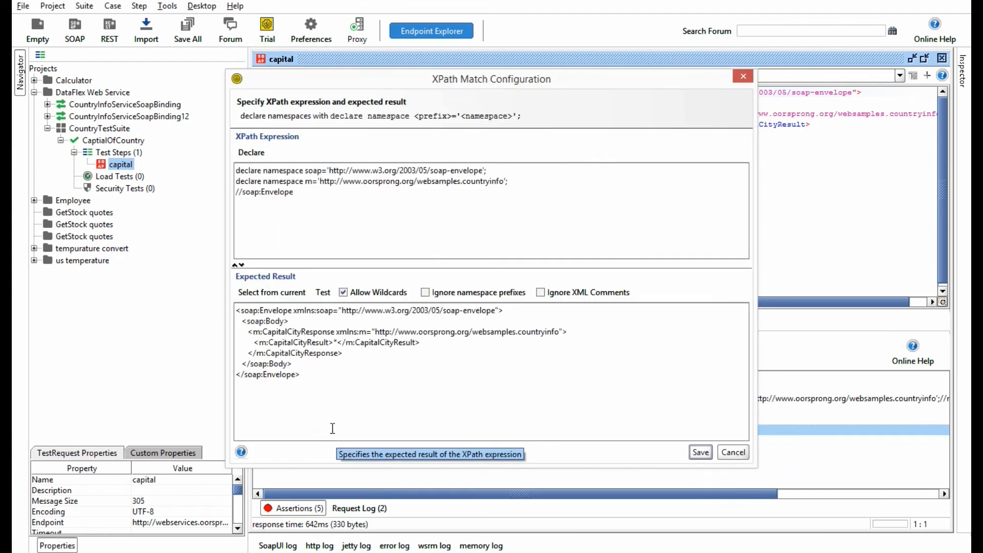
left_click(699, 452)
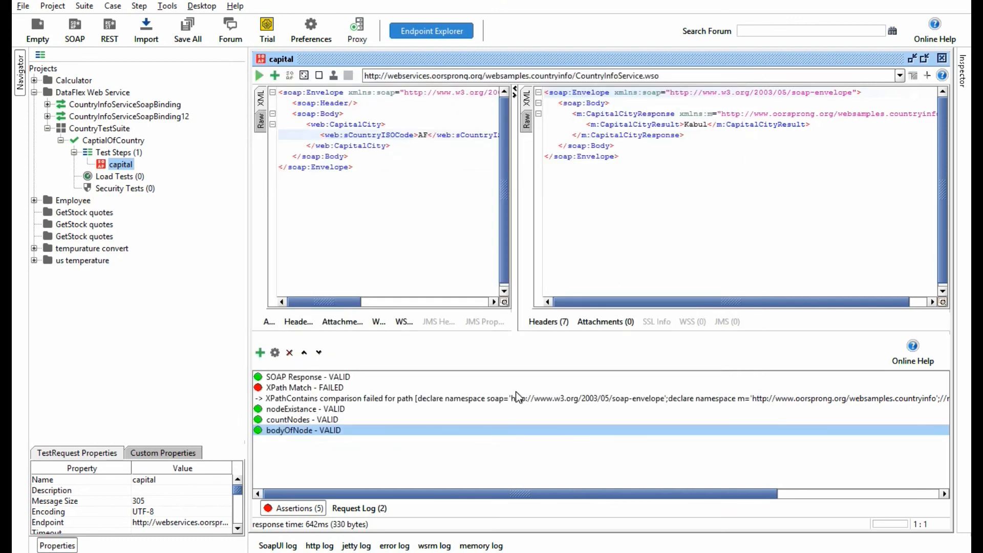